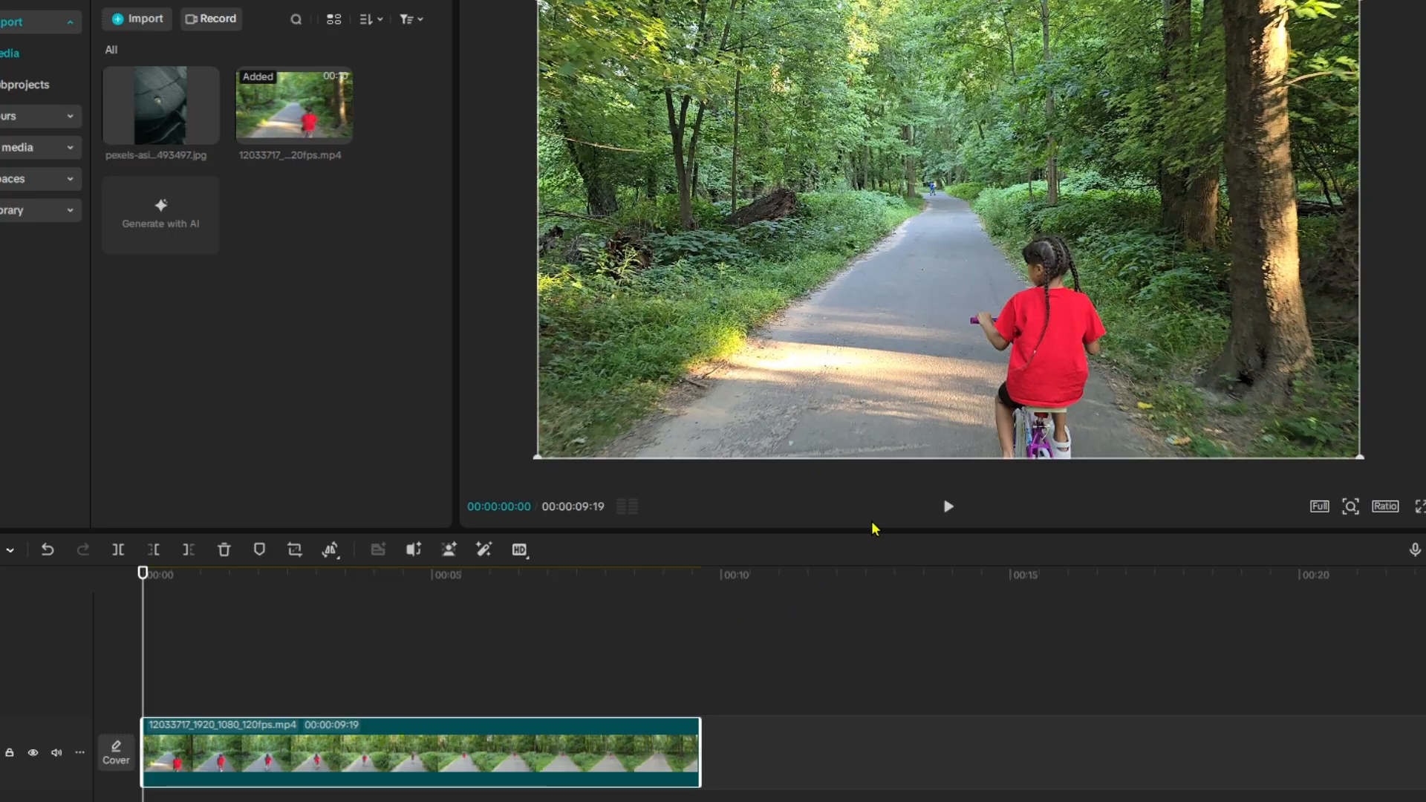
Play the bicycle clip to preview the original footage, and return the playhead to the start
left_click(946, 508)
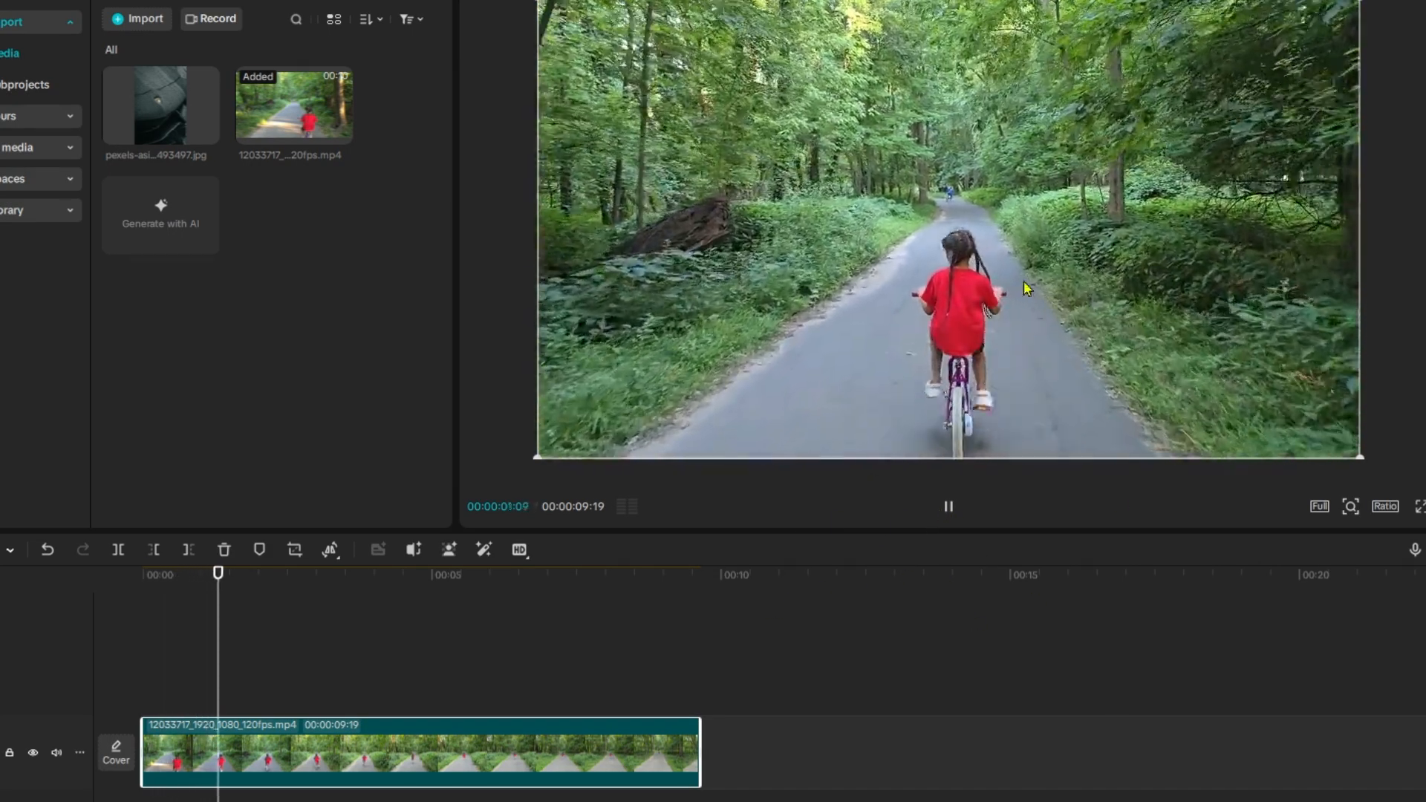
left_click(948, 506)
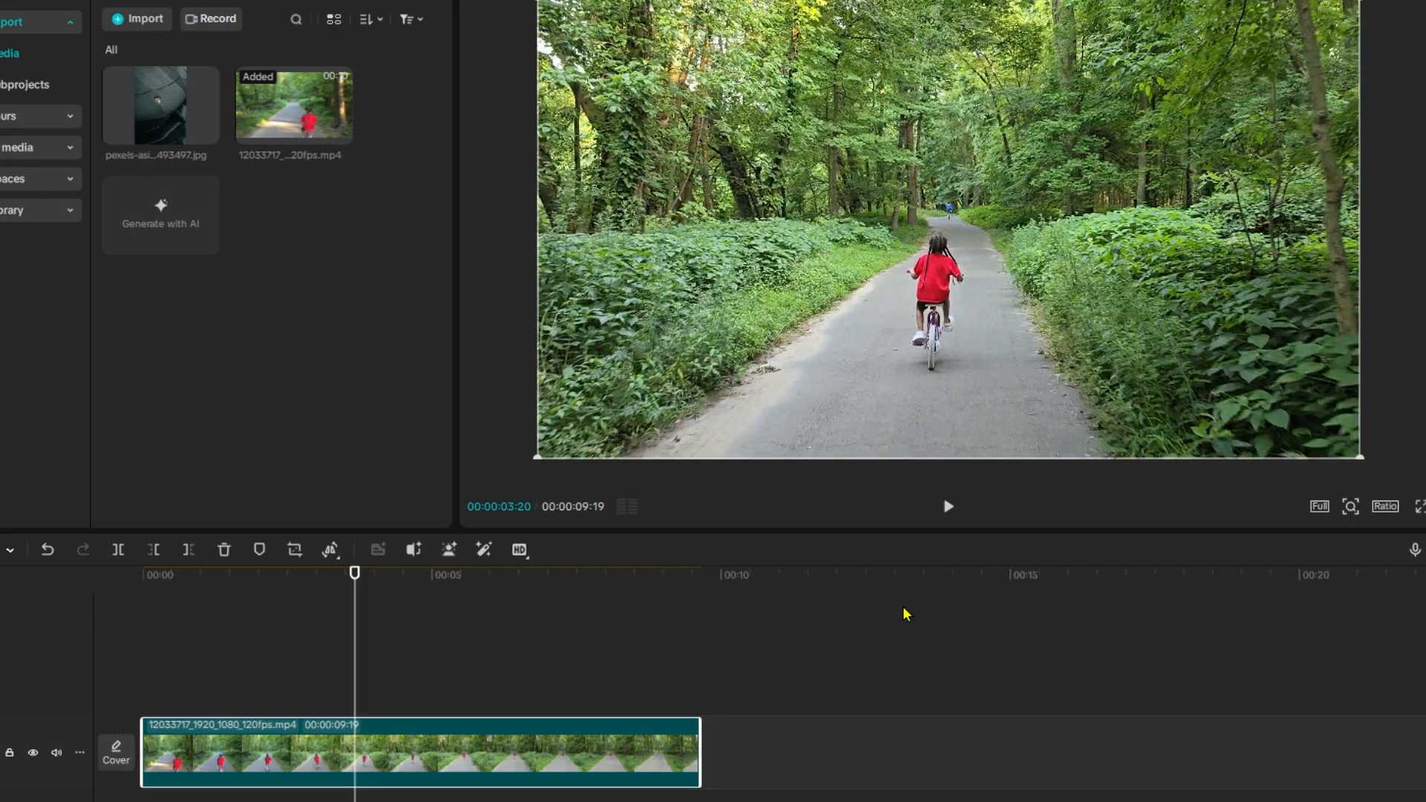
left_click_drag(303, 586, 152, 587)
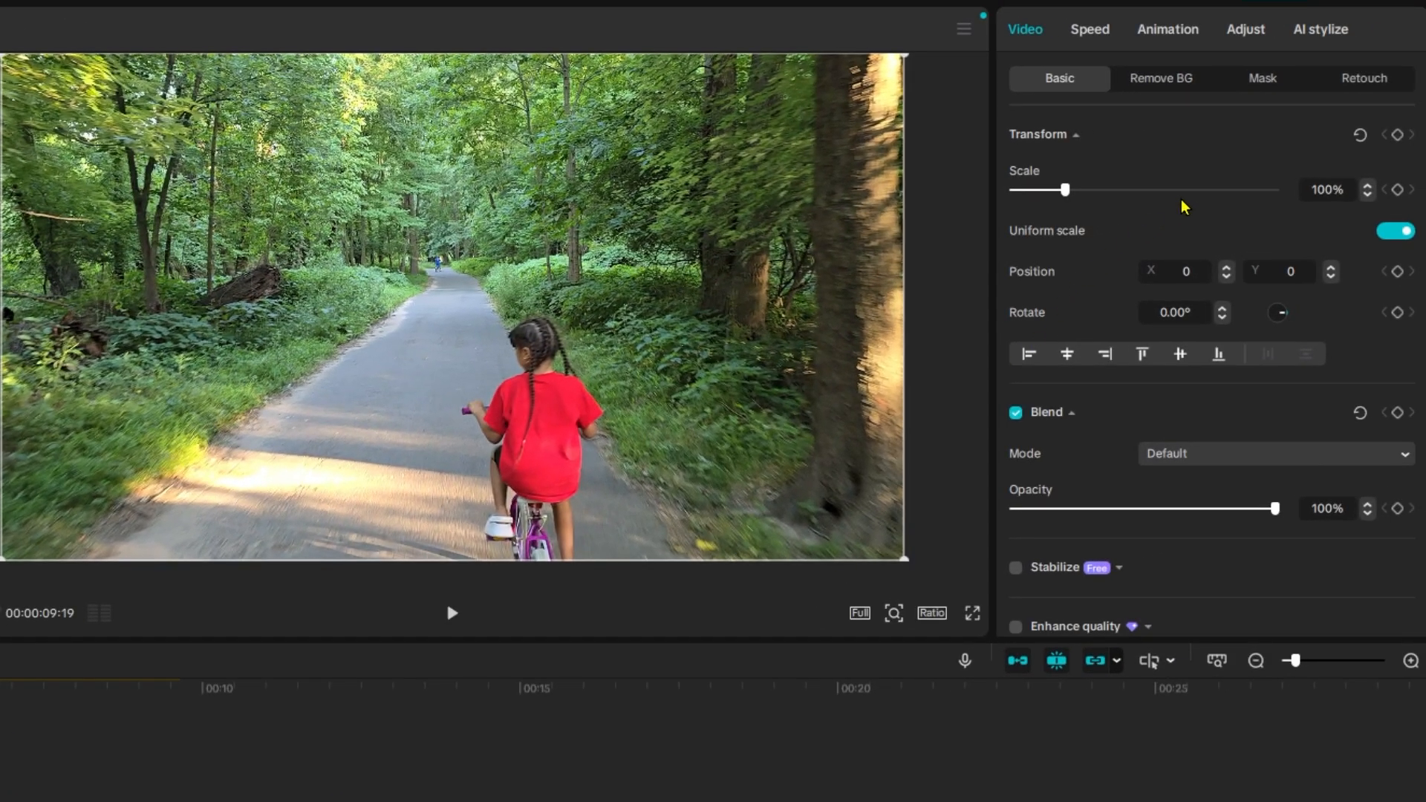
Set the red saturation to 100 in the bicycle clip's HSL color adjustments
left_click(1248, 29)
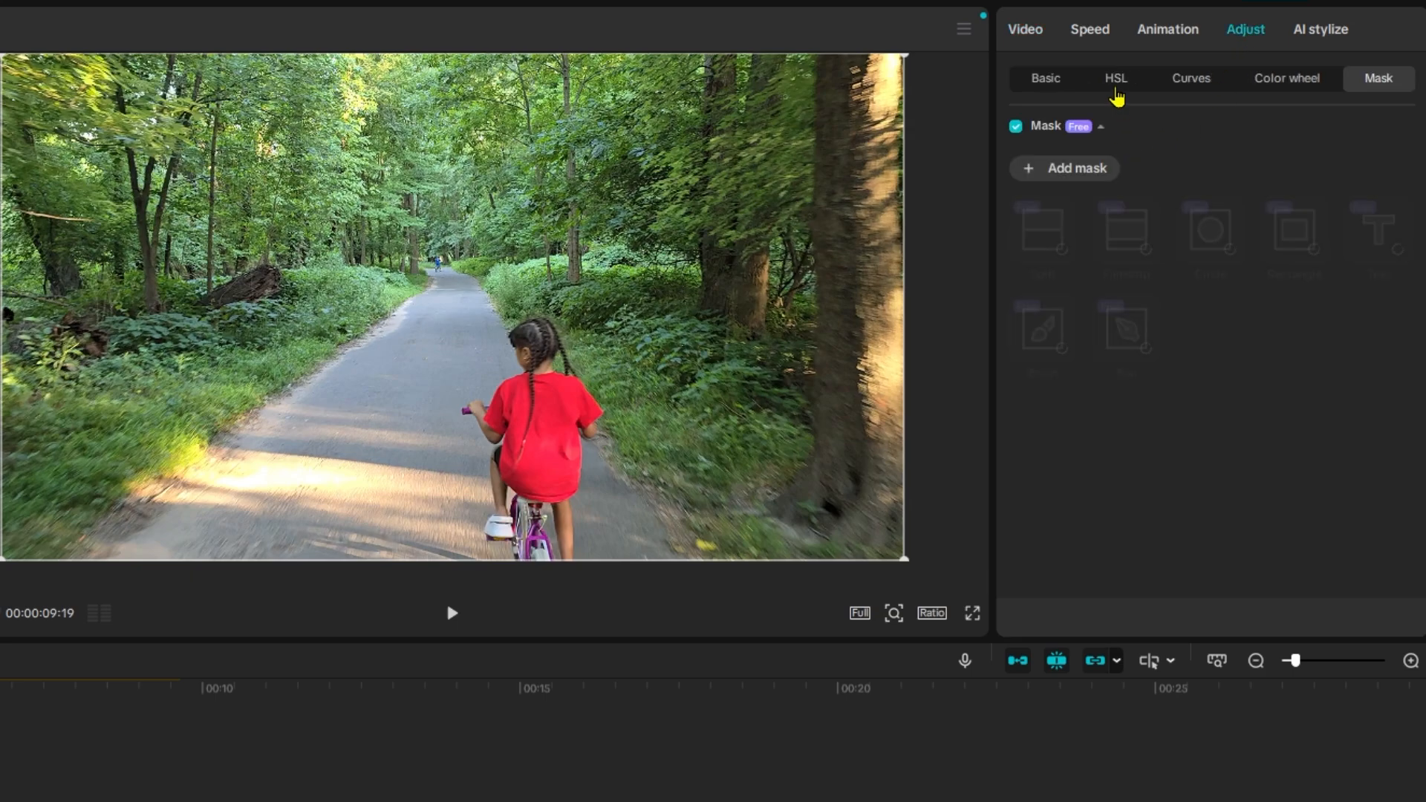
left_click(1116, 80)
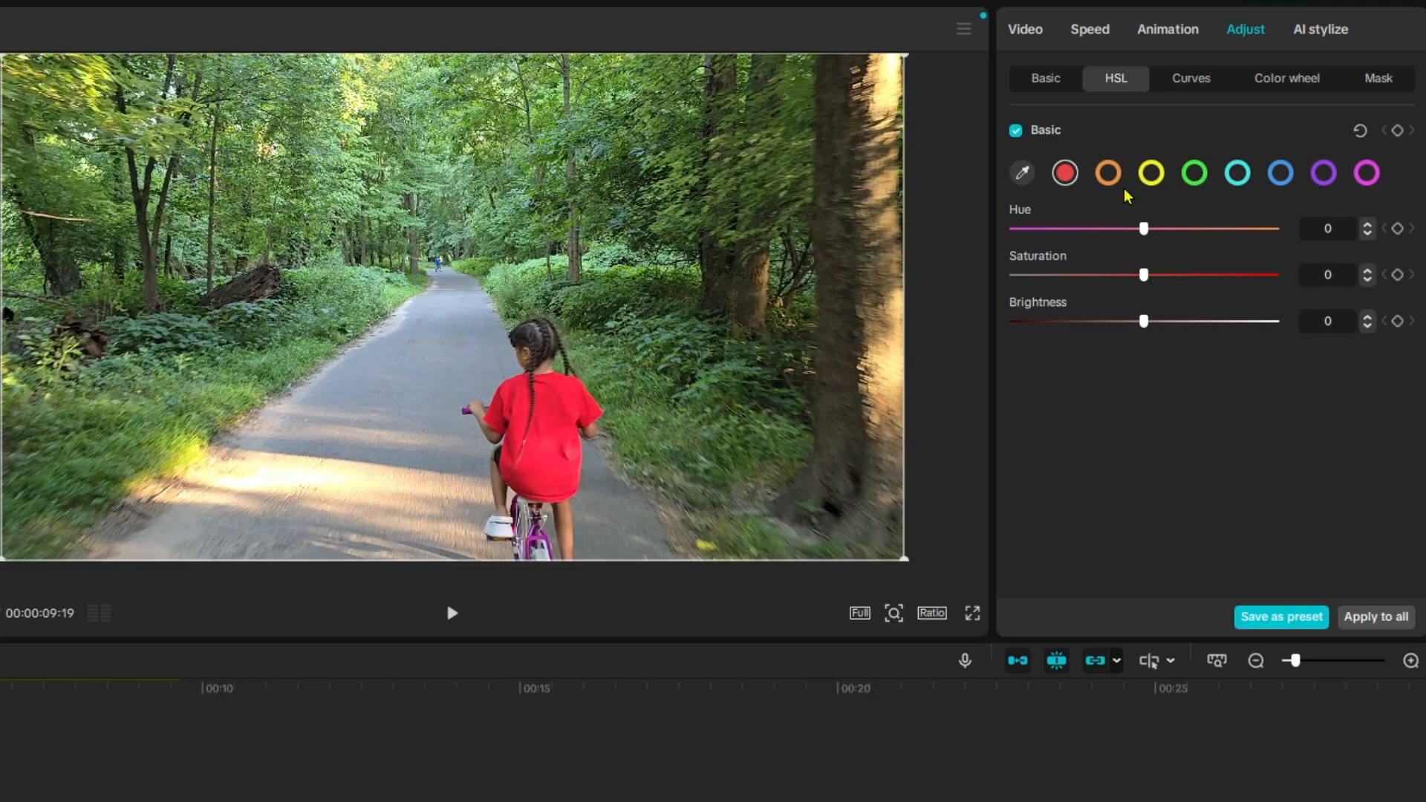
left_click_drag(1144, 277, 1279, 279)
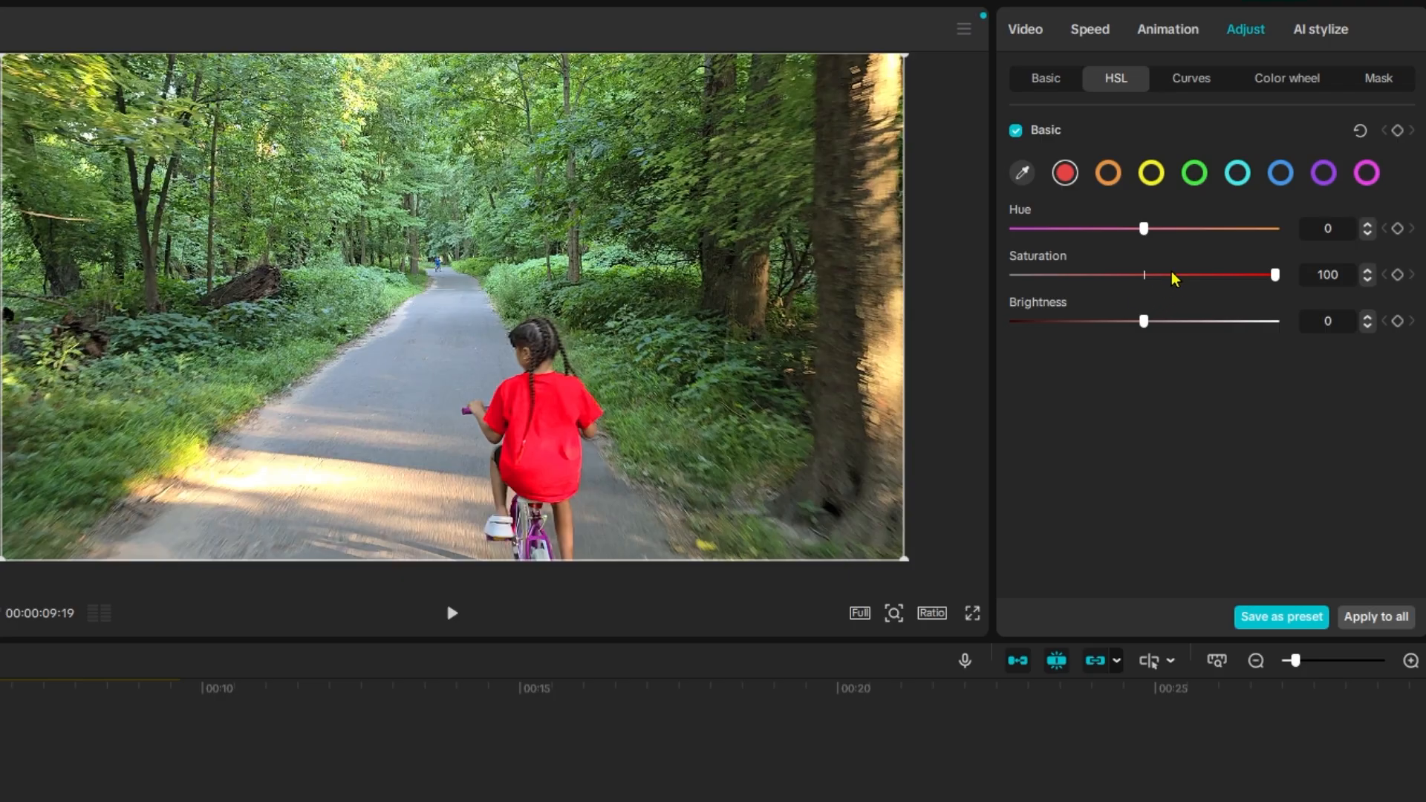
Set the saturation of orange, yellow, green, cyan, blue, purple and magenta to -100 in the clip's HSL adjustments
left_click(1109, 179)
left_click_drag(1142, 282, 977, 297)
left_click(1152, 173)
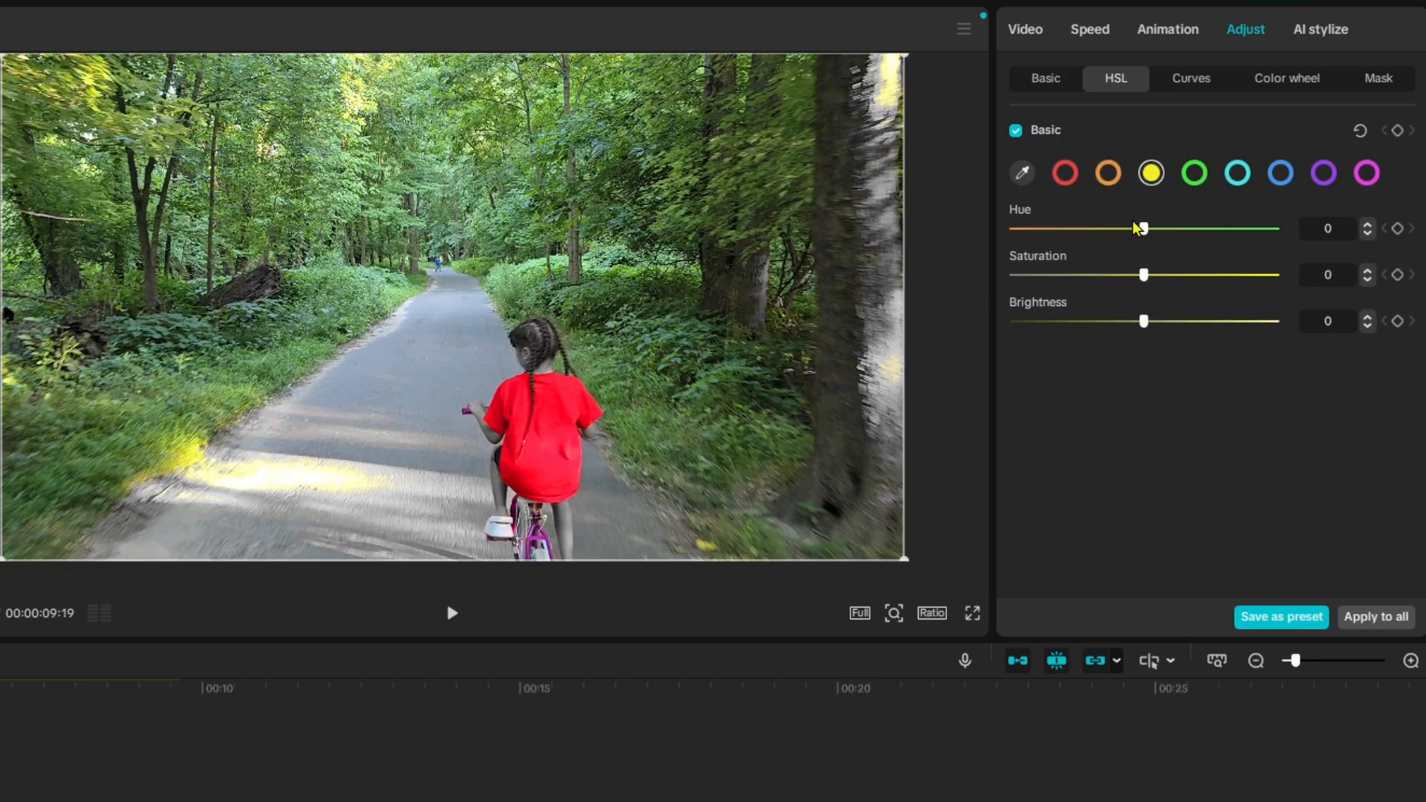
left_click(1195, 173)
left_click_drag(1144, 276, 995, 282)
left_click(1238, 173)
left_click(1281, 173)
left_click(1324, 173)
left_click(1367, 173)
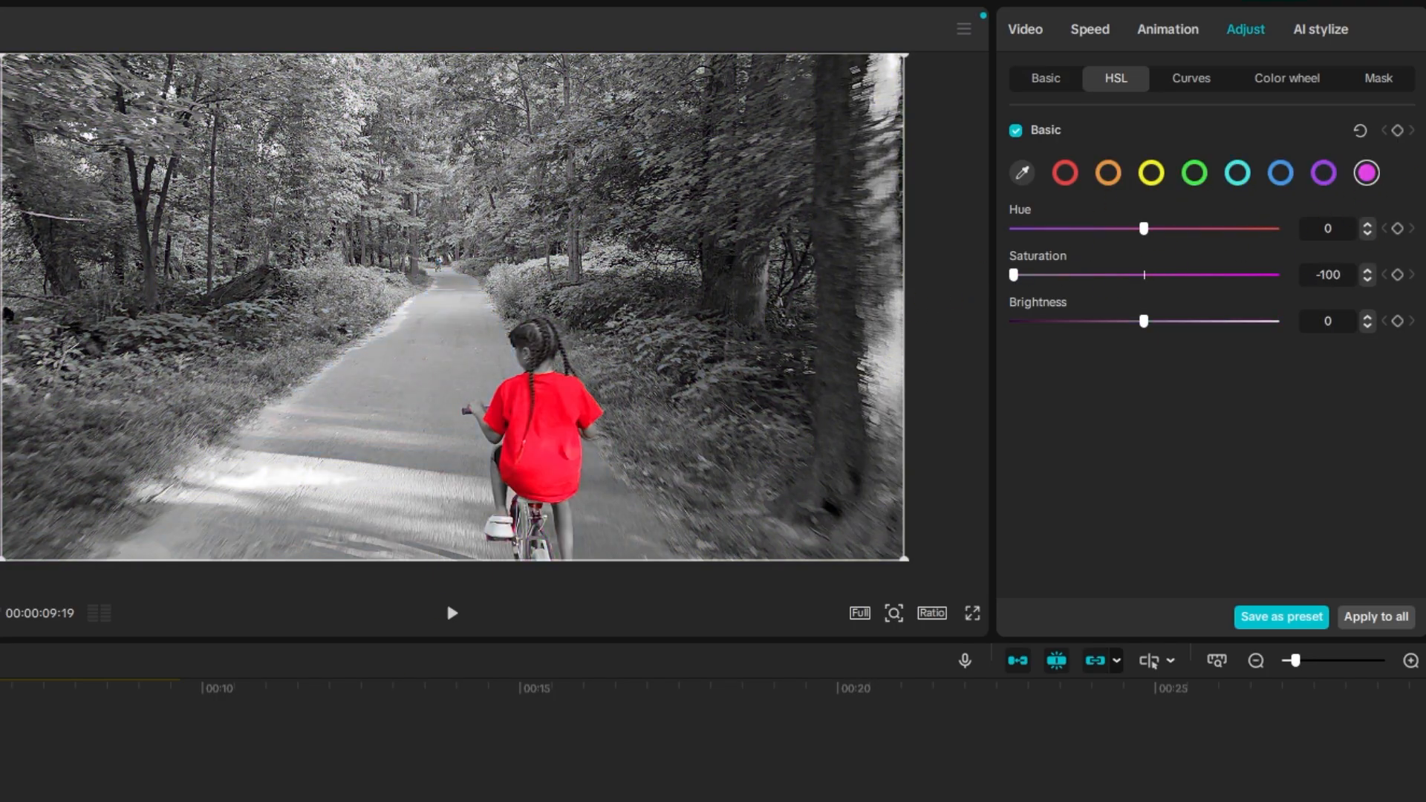
Play the clip to check the color isolation, and return the playhead to the start
left_click(458, 618)
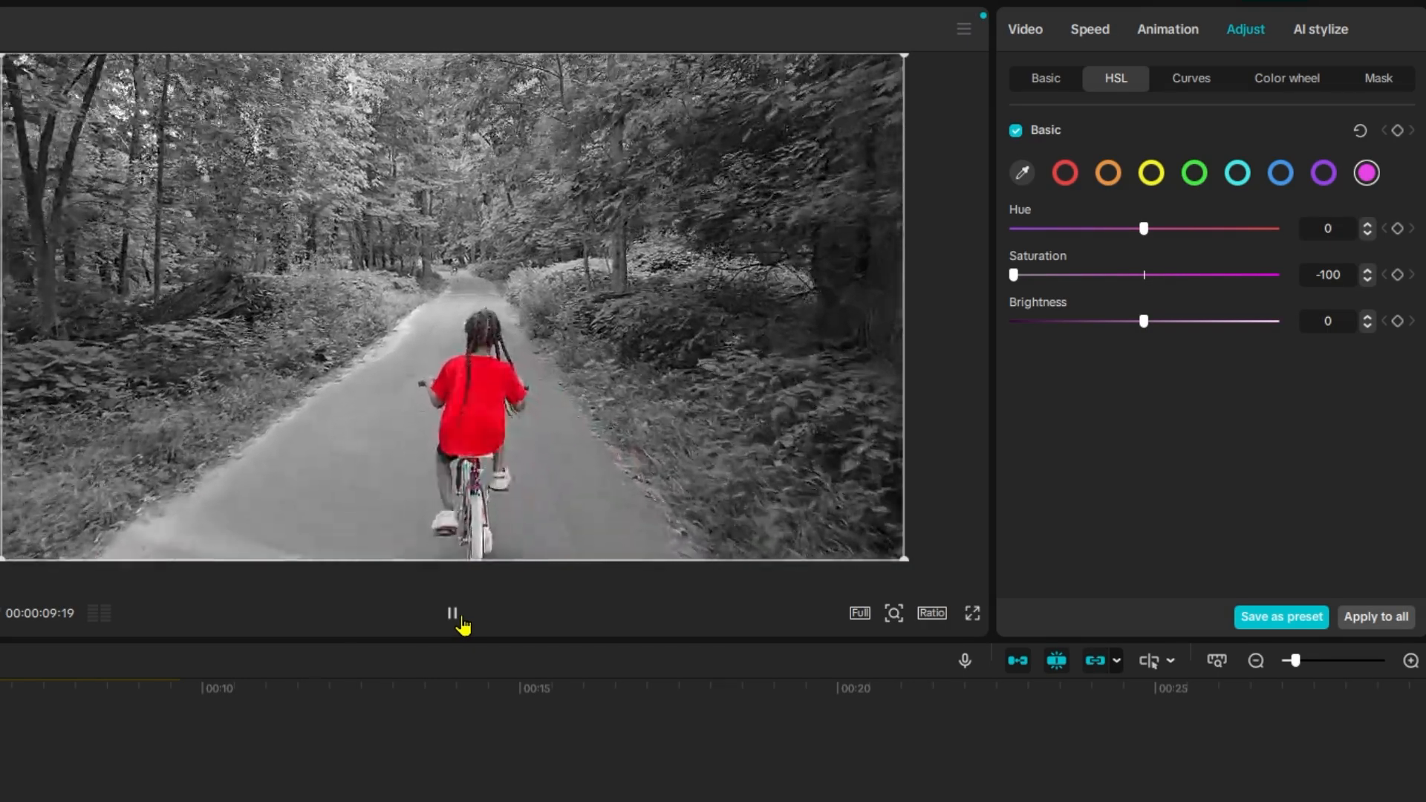
left_click(456, 617)
left_click_drag(230, 584, 12, 627)
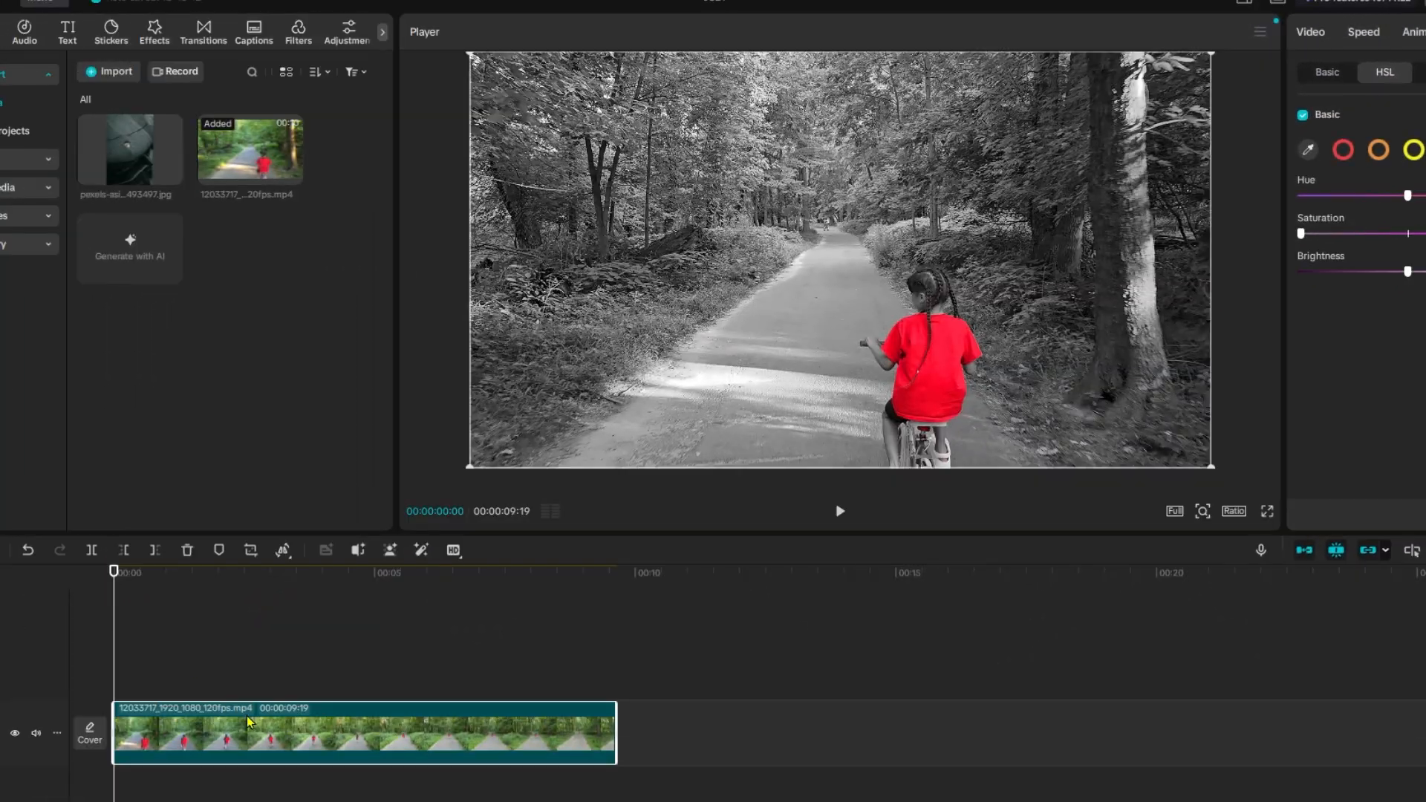
Convert the color-isolated bicycle clip into a compound clip
right_click(249, 722)
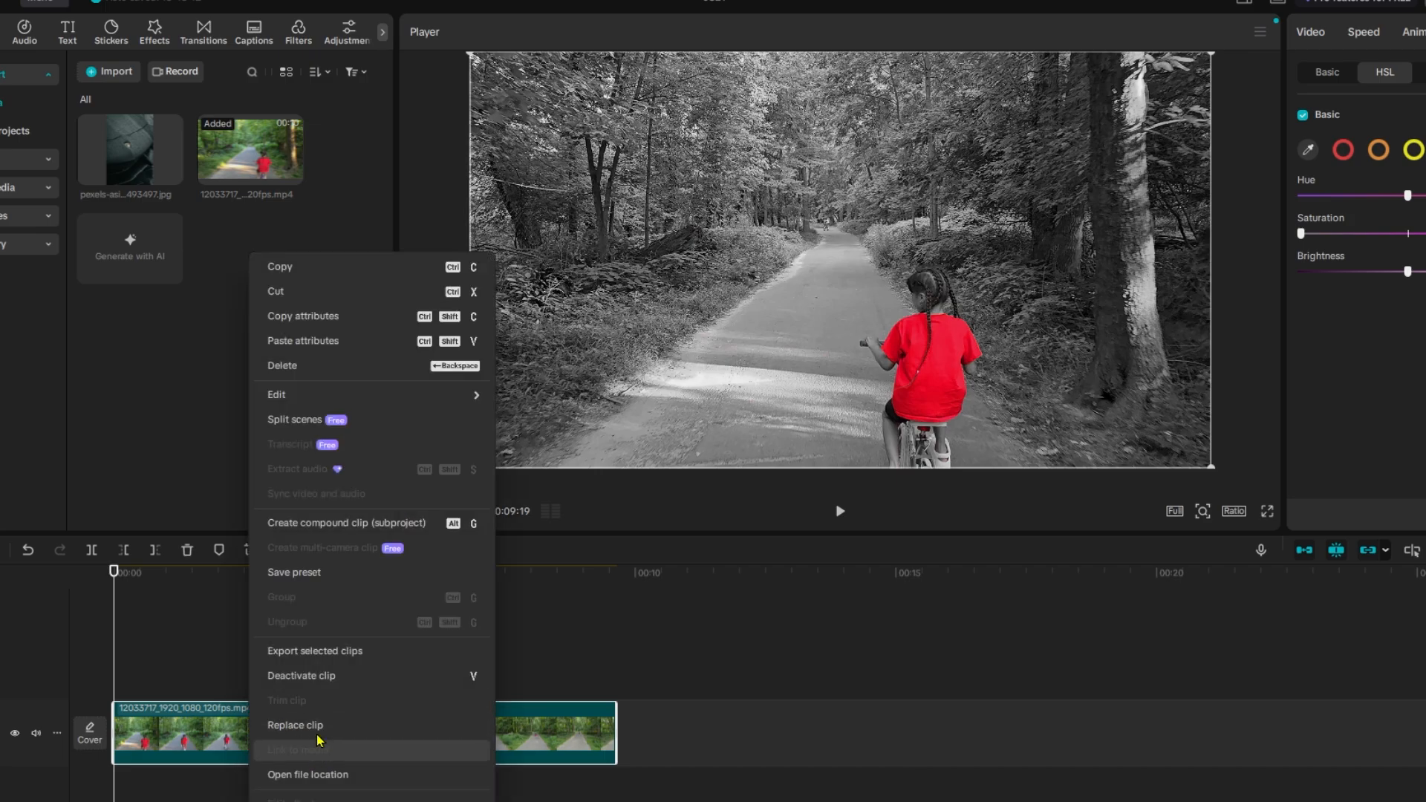
left_click(369, 532)
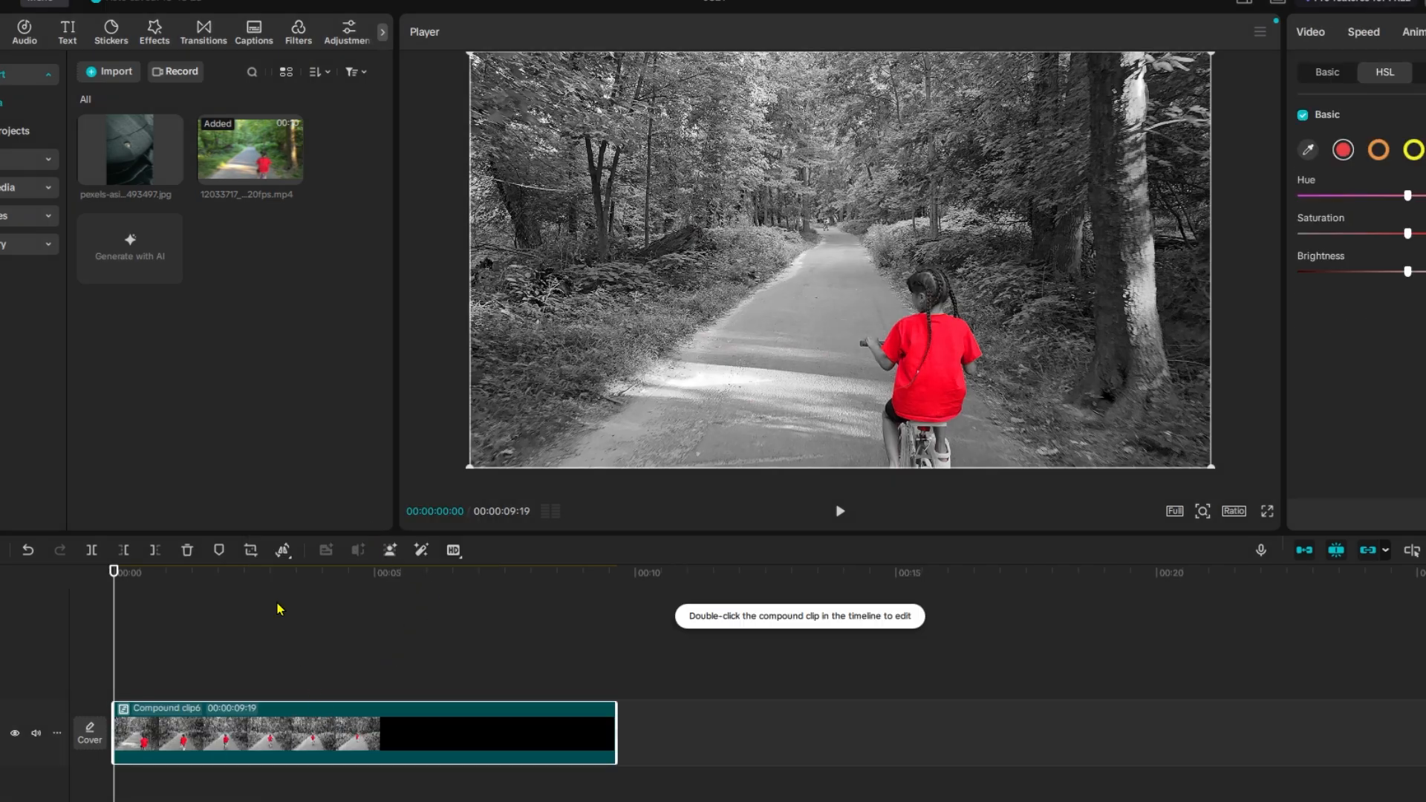
Search the video effects for "glow", apply Glow 2 to the compound clip, and reduce the effect's Glow and Size
left_click(155, 34)
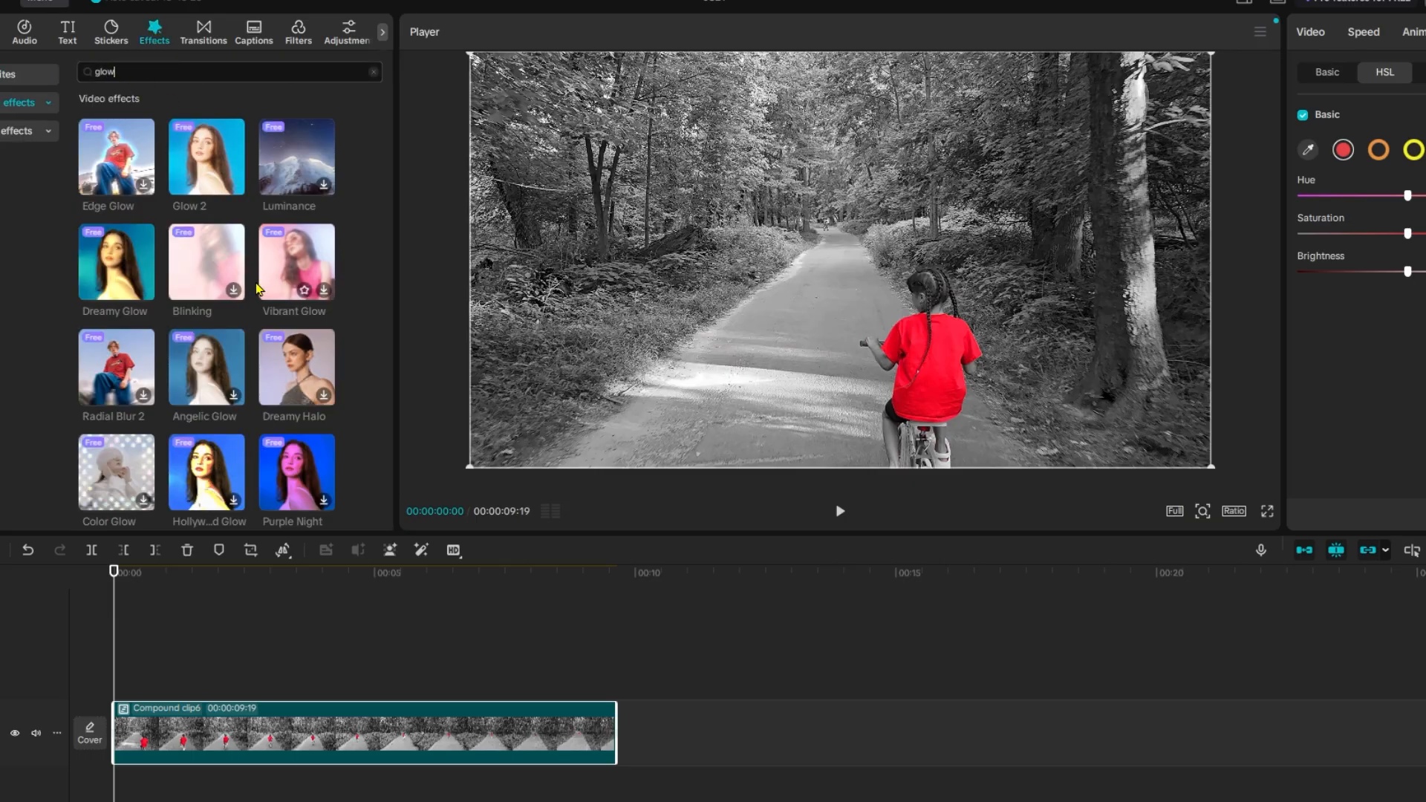
left_click_drag(199, 171, 223, 745)
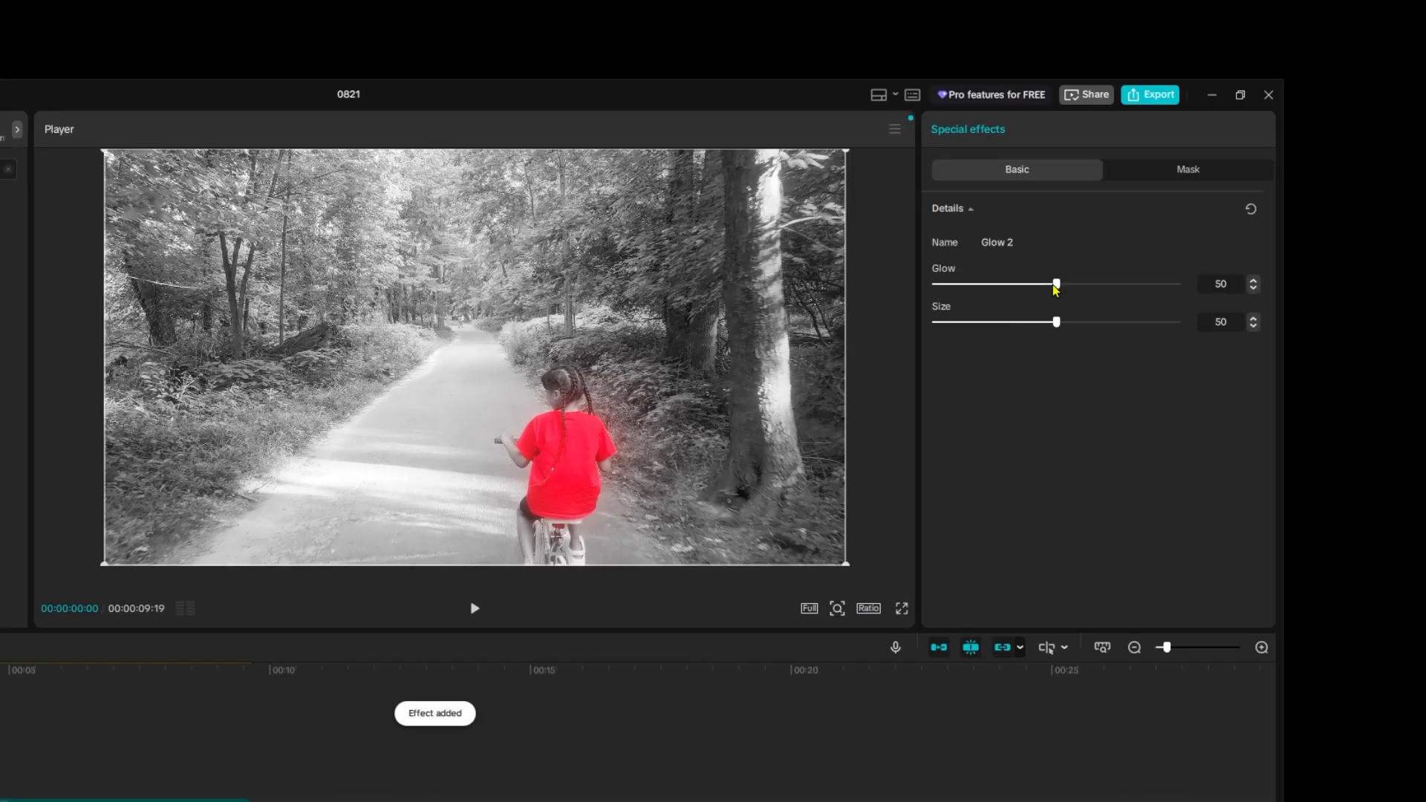
left_click_drag(1055, 287, 963, 290)
left_click_drag(1052, 327, 970, 342)
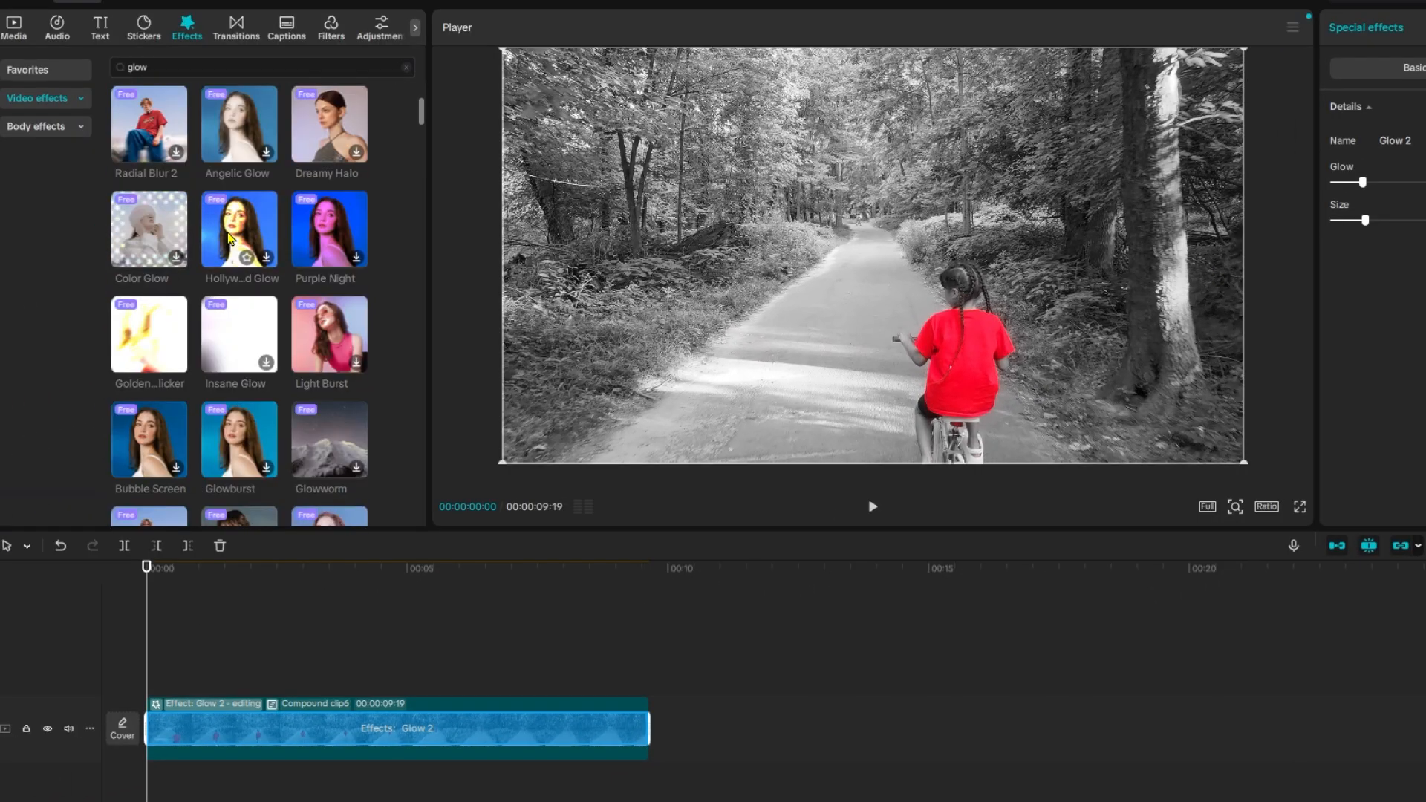
Apply the Dreamy Glow effect to the compound clip with Range 87, Size 55 and Glow 48
scroll(223, 245, "up", 3)
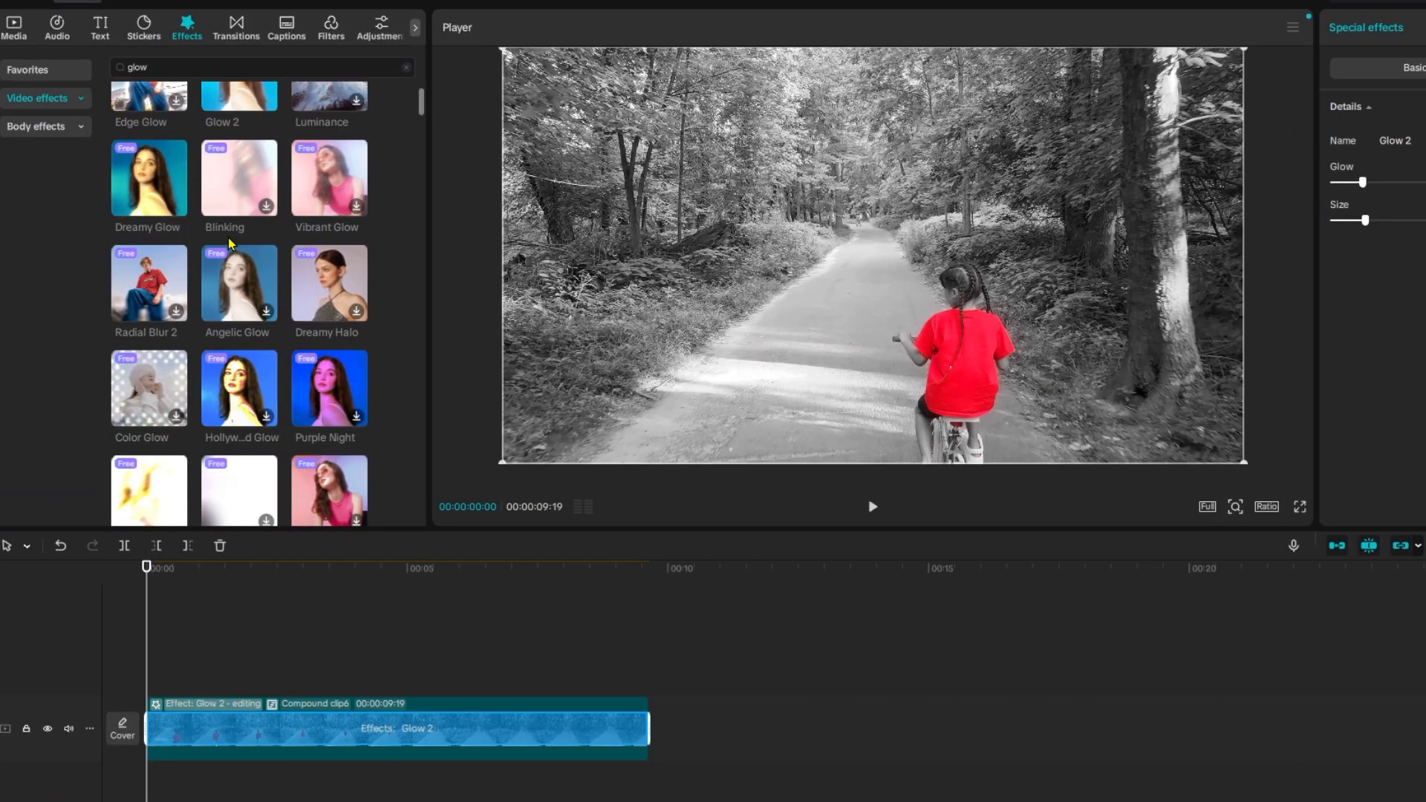
left_click_drag(209, 290, 280, 739)
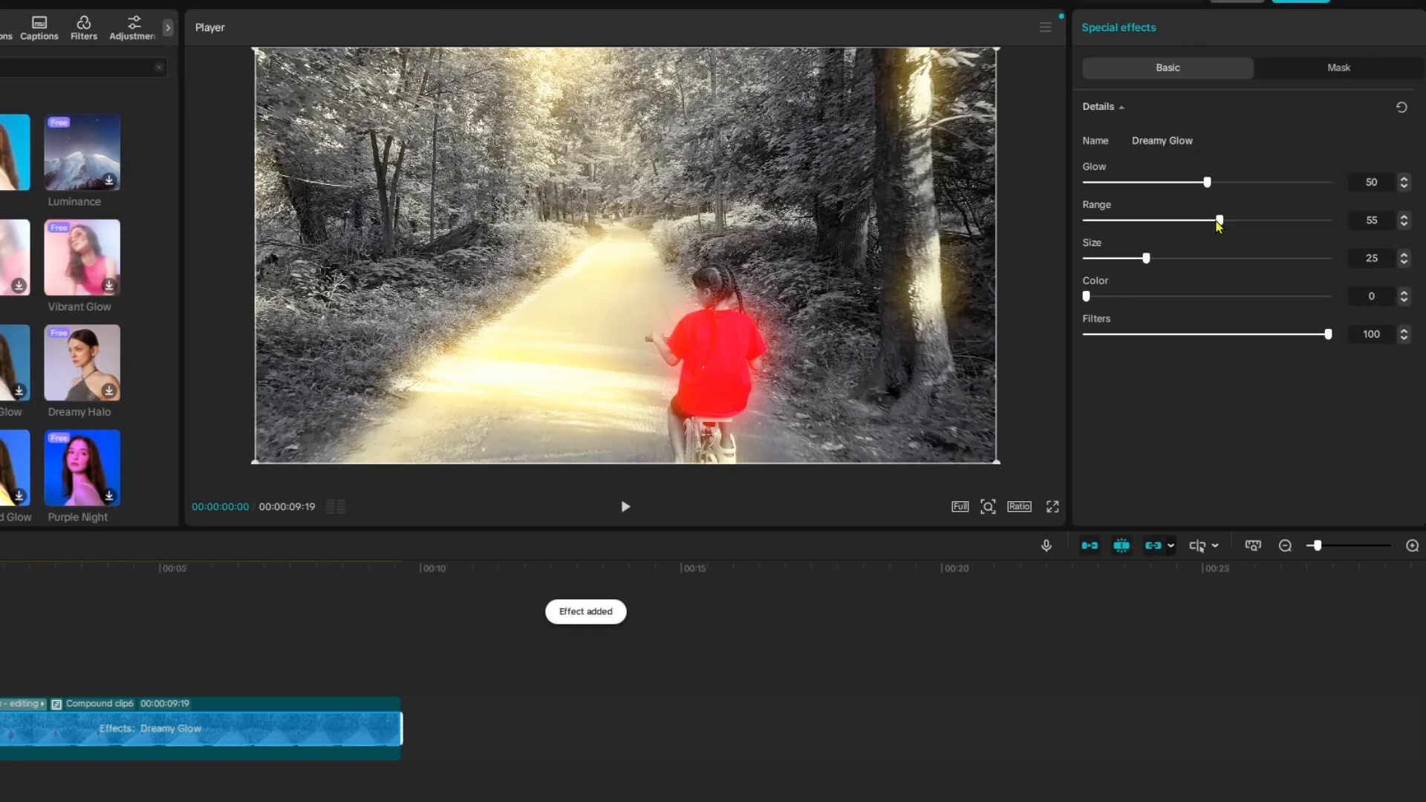
left_click_drag(1220, 222, 1296, 234)
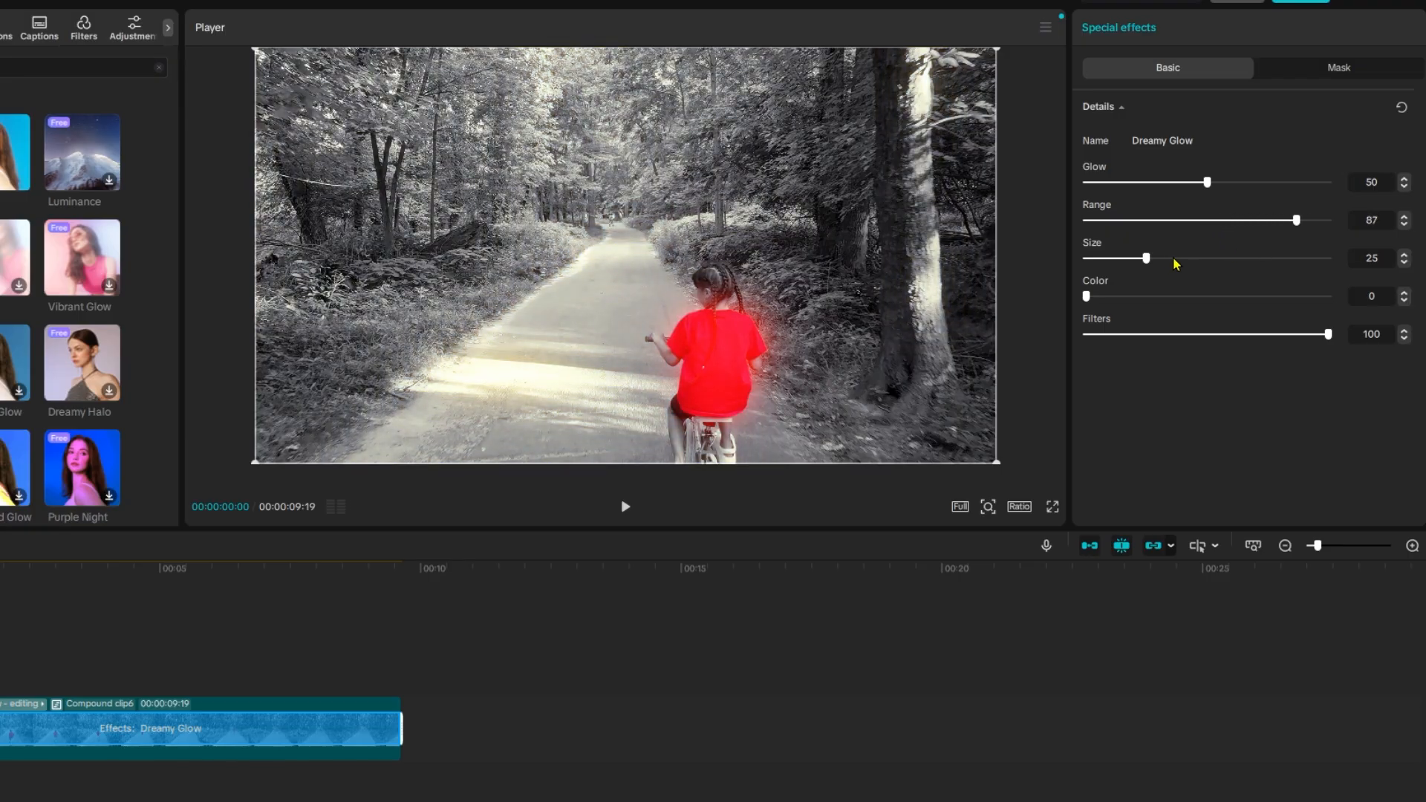
left_click_drag(1148, 260, 1224, 283)
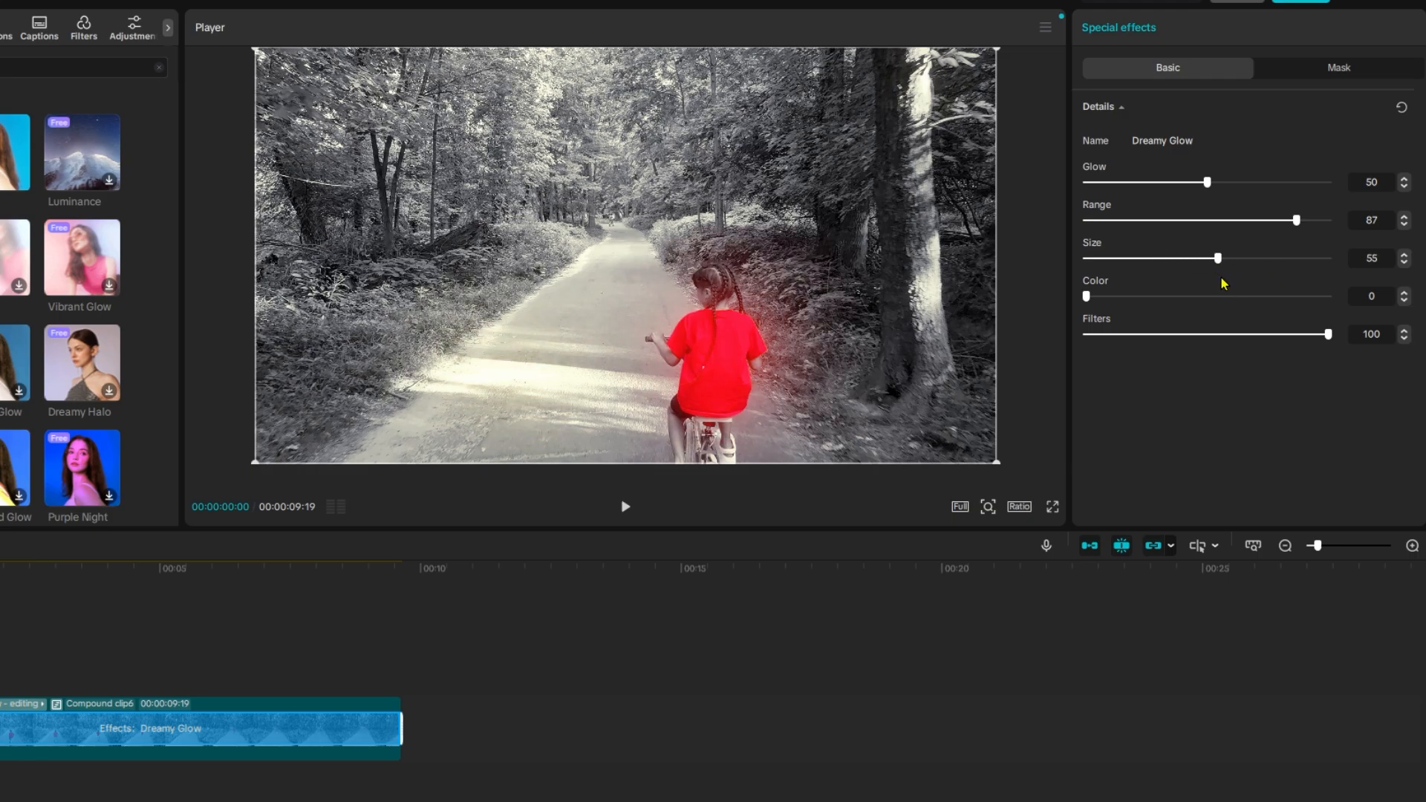
left_click_drag(1208, 185, 1208, 218)
Play the compound clip from the beginning to review the glow effects
left_click(626, 511)
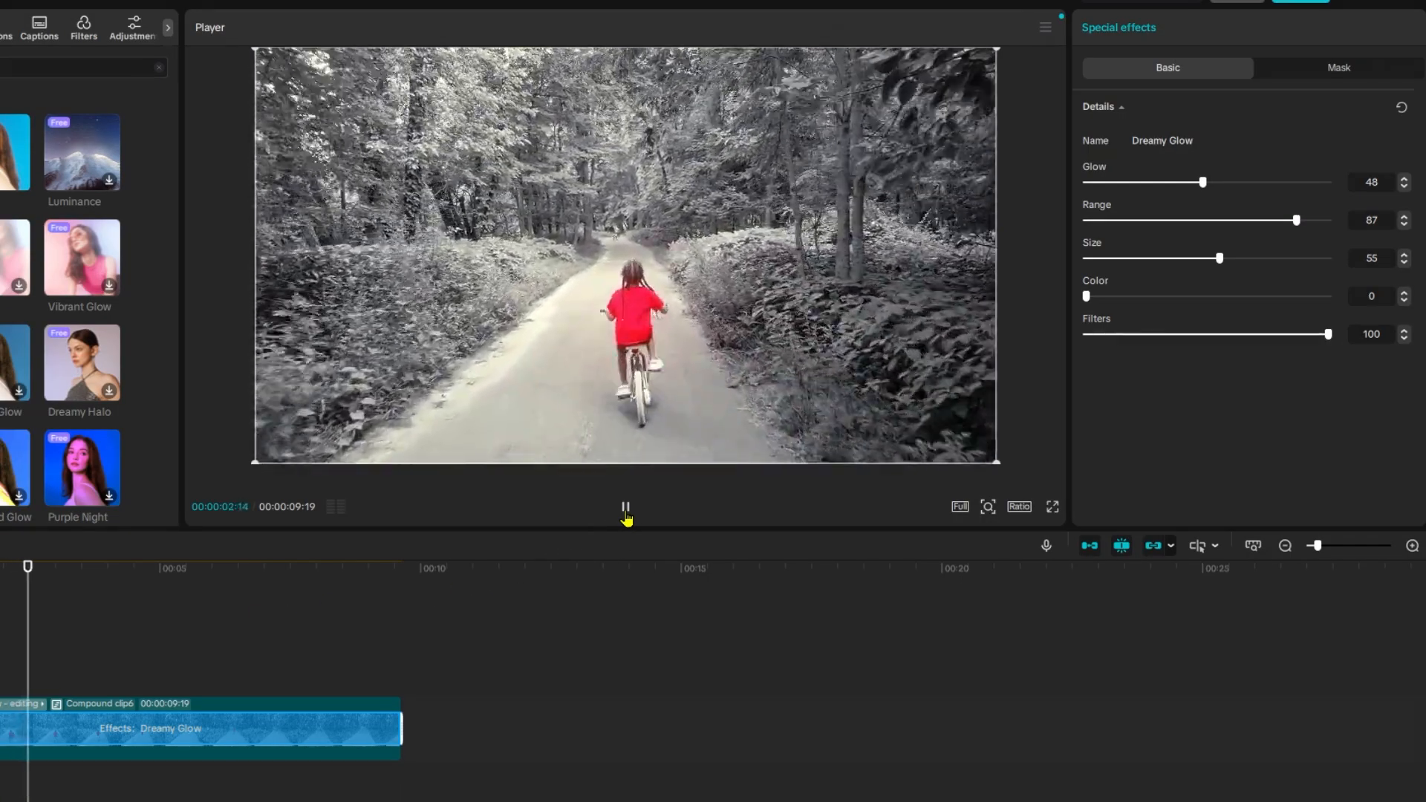
left_click(626, 511)
left_click_drag(15, 572, 0, 570)
left_click(630, 513)
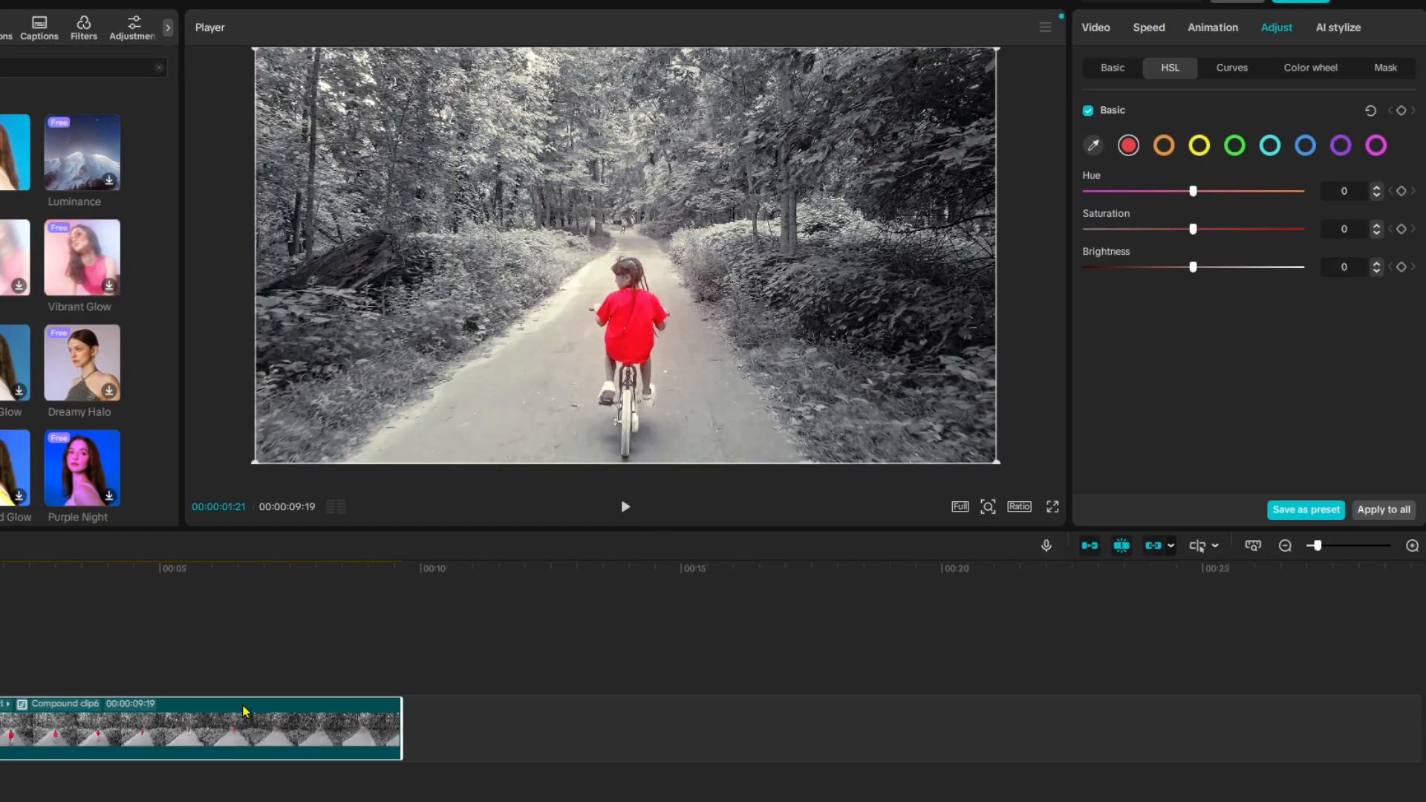
Wrap the clip and its glow effects in a new compound clip and open the export settings
right_click(245, 708)
left_click(321, 473)
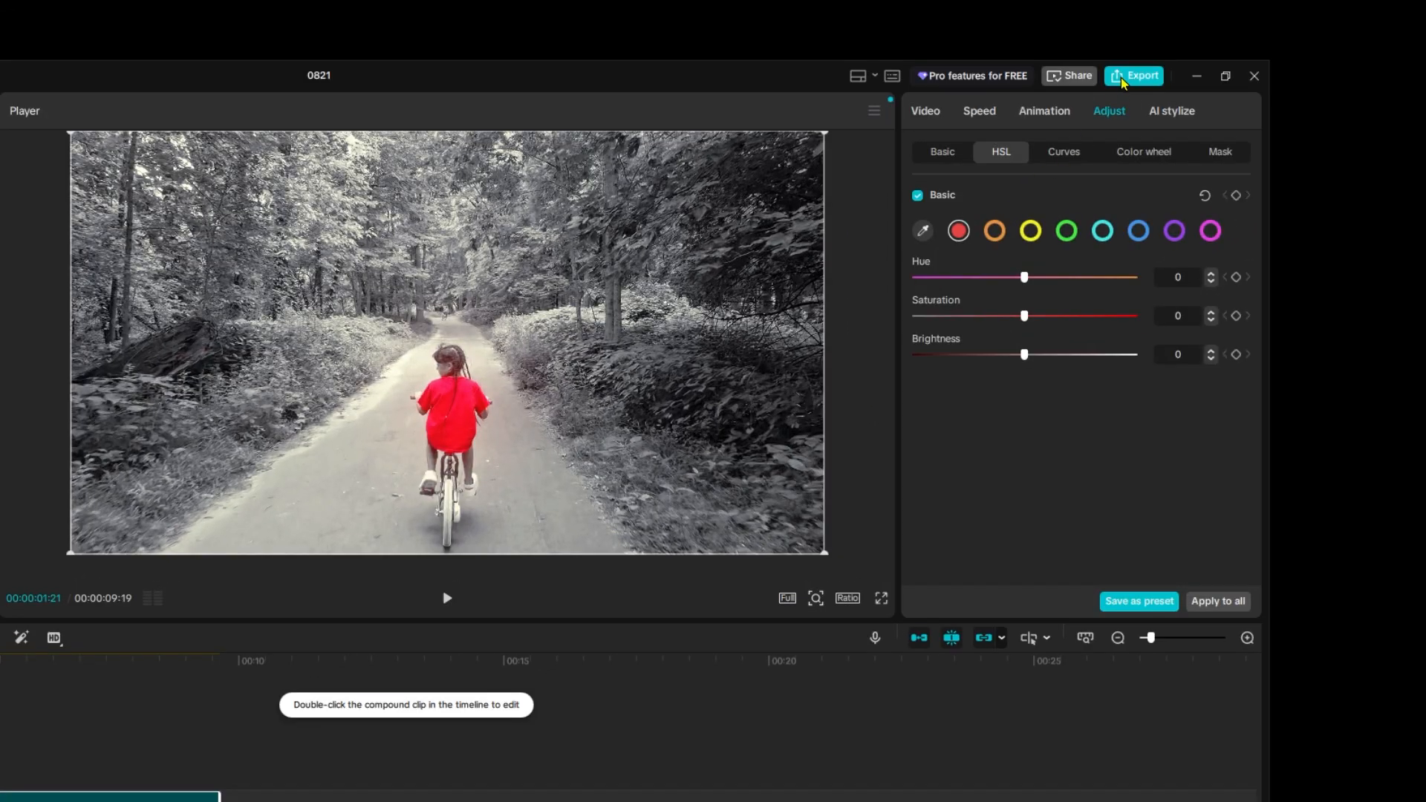
left_click(1133, 75)
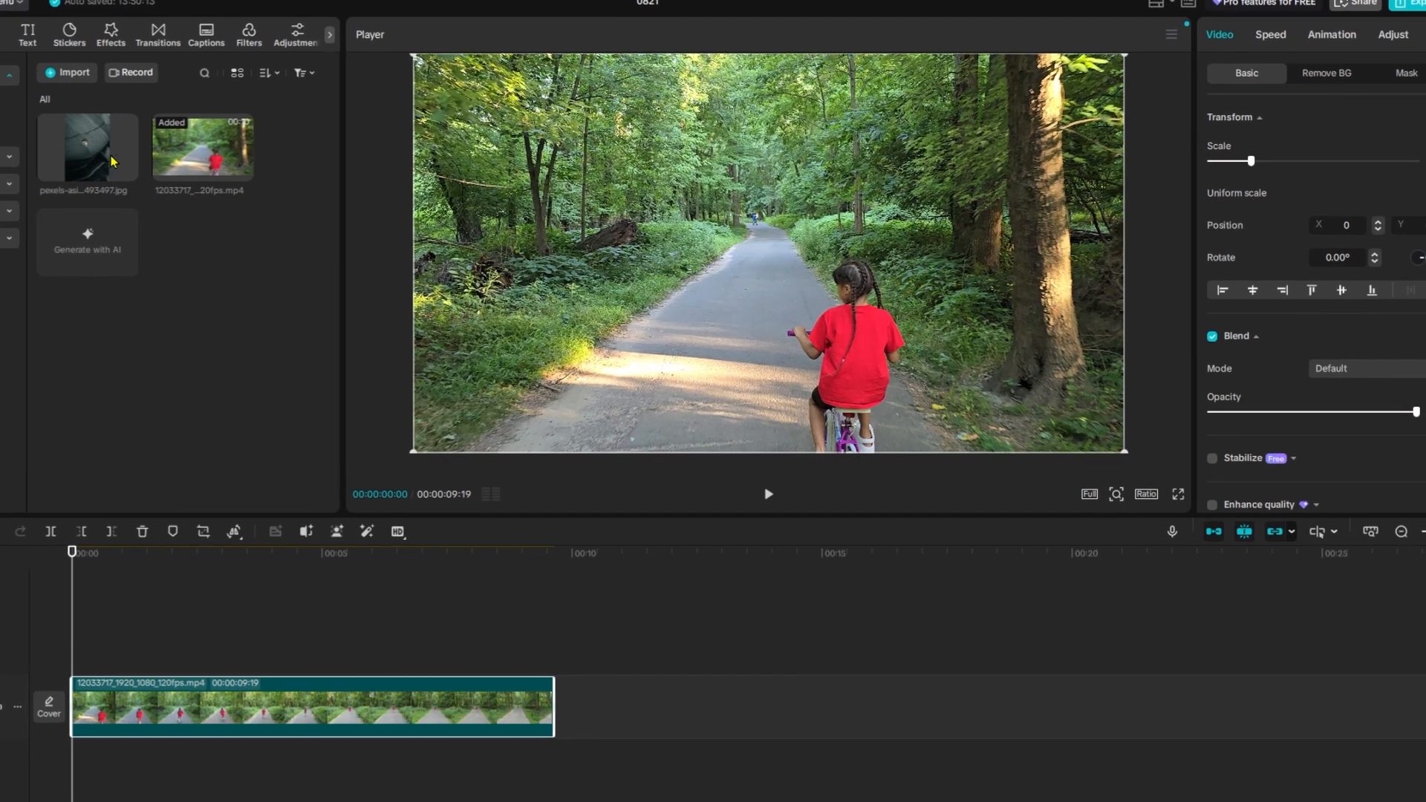
Add the car hood photo to the timeline and delete the bicycle video so only the photo is left
left_click_drag(119, 169, 643, 736)
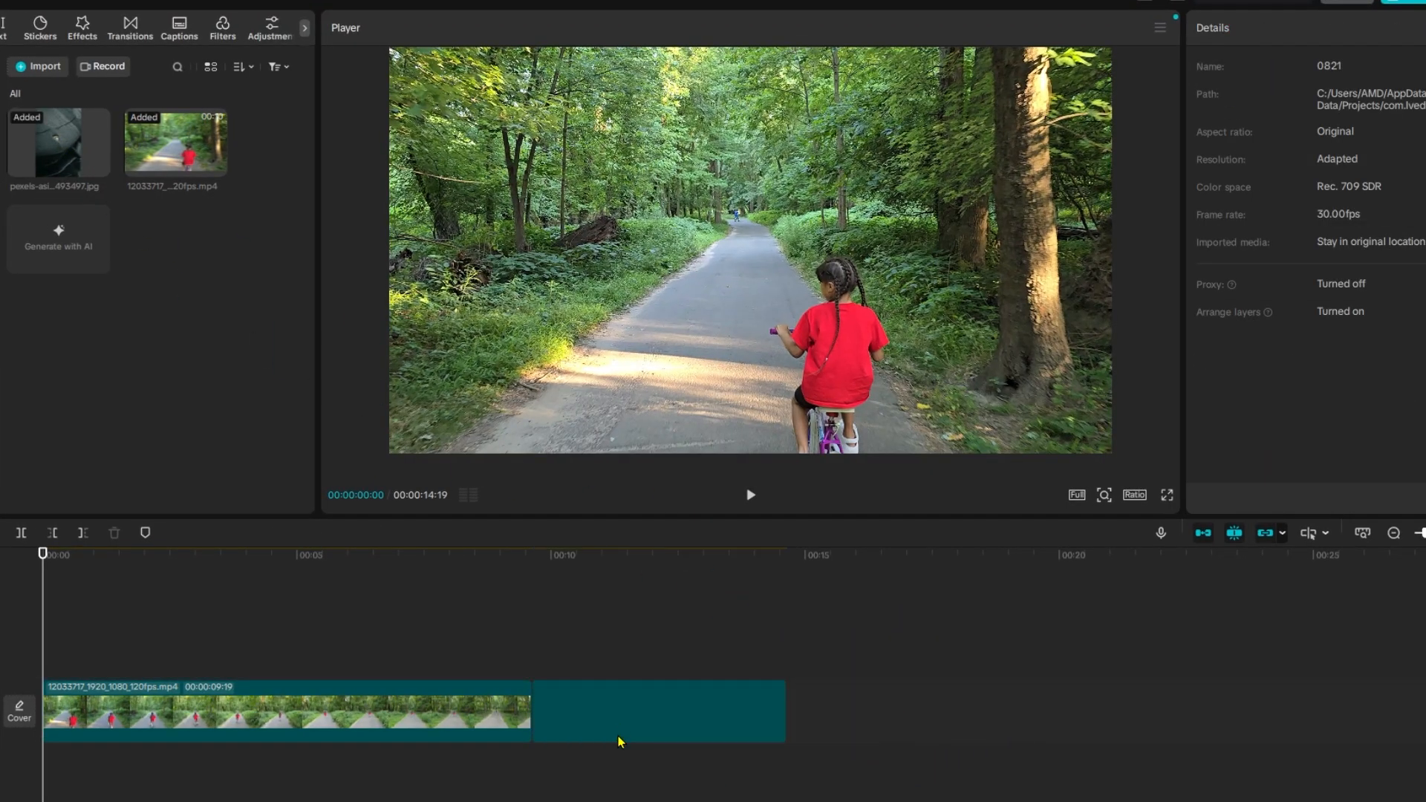
left_click(404, 720)
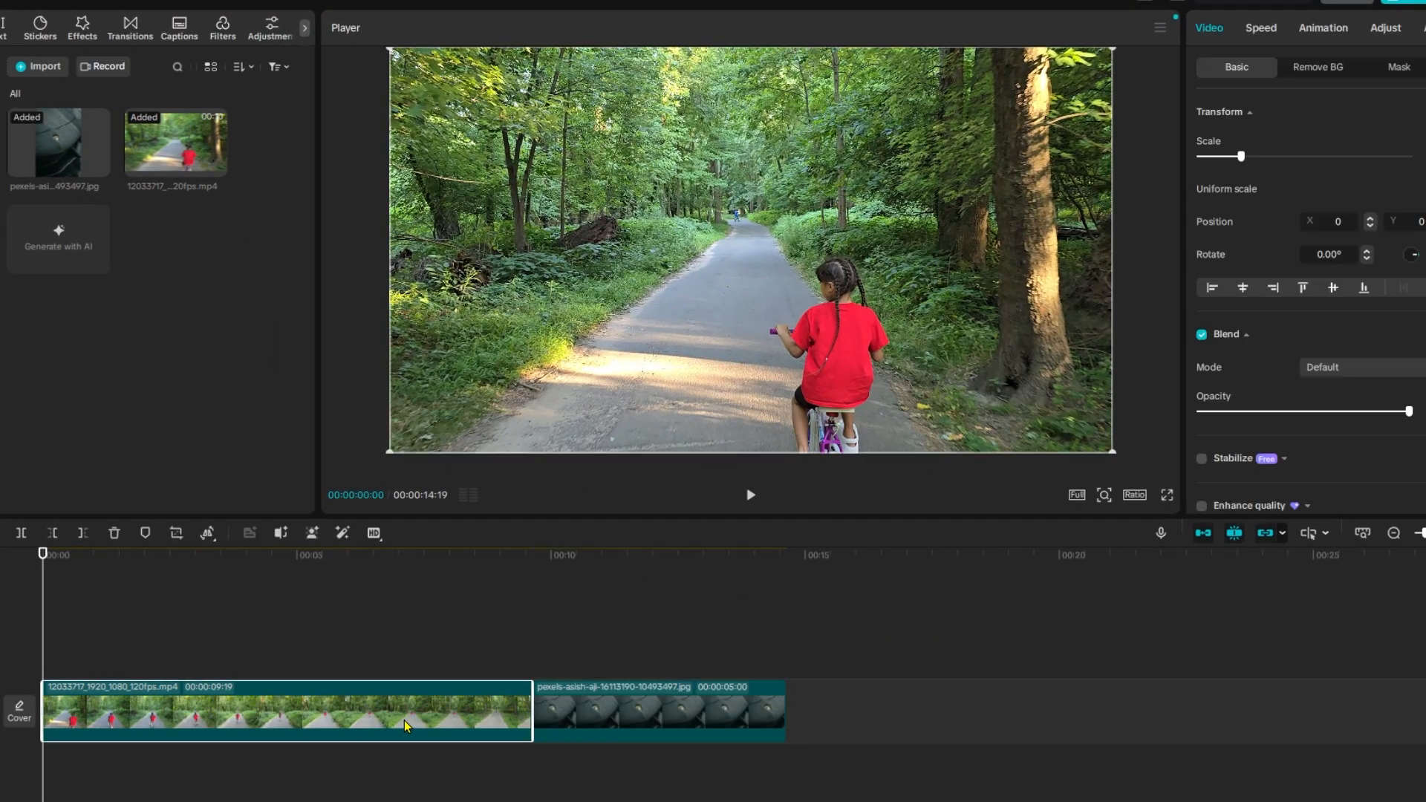
key("Delete")
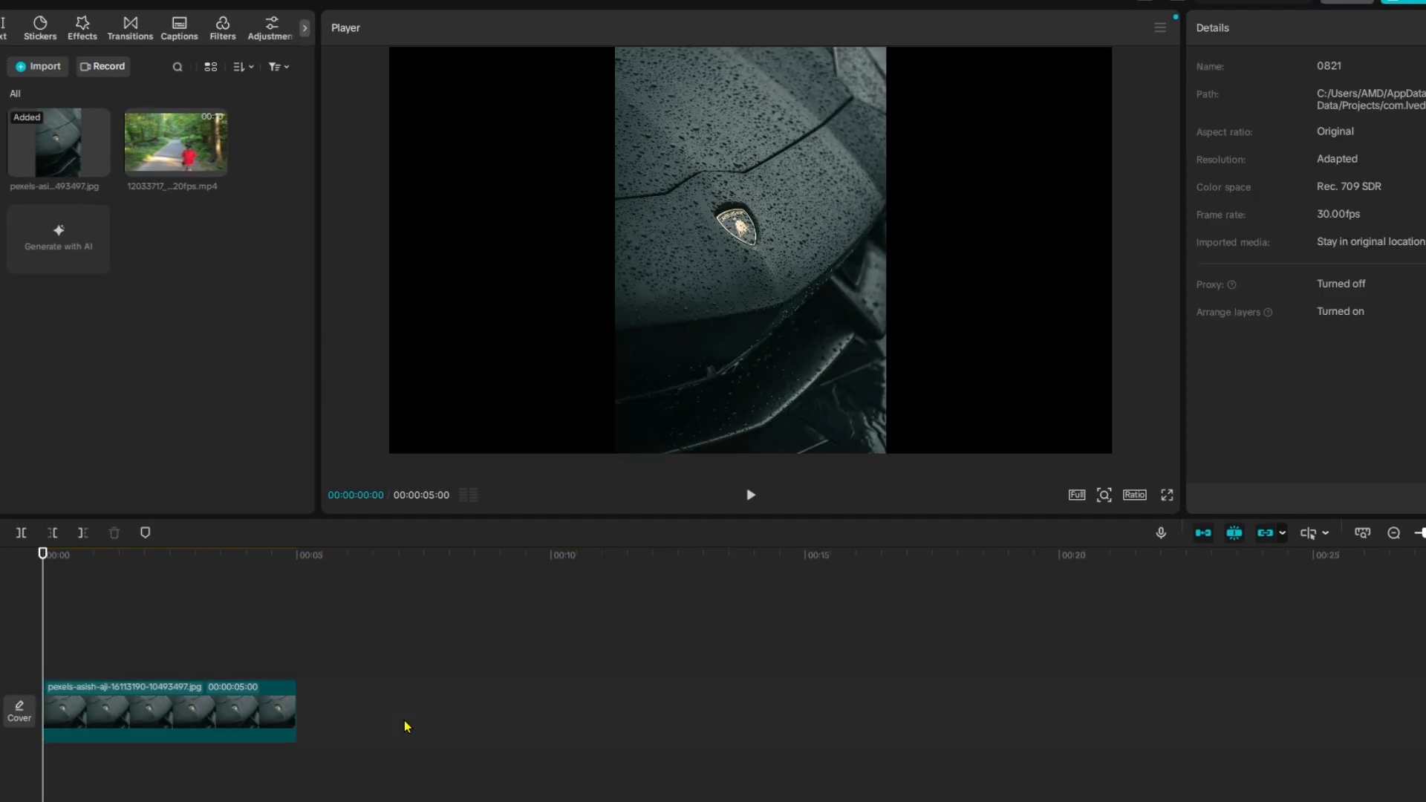
Scale the car photo to 79% and paste a duplicate of it on the track above
left_click(251, 718)
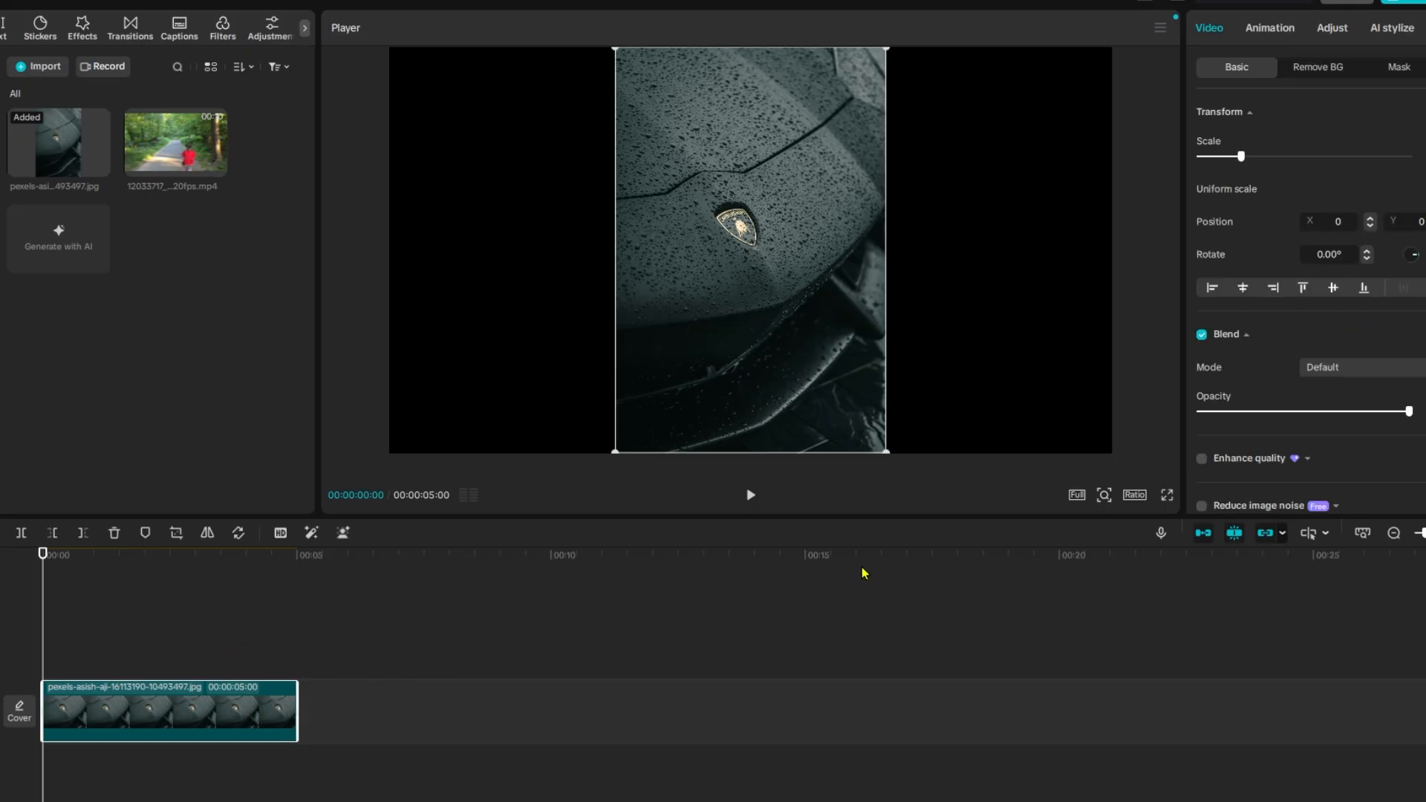
left_click_drag(1240, 156, 1229, 193)
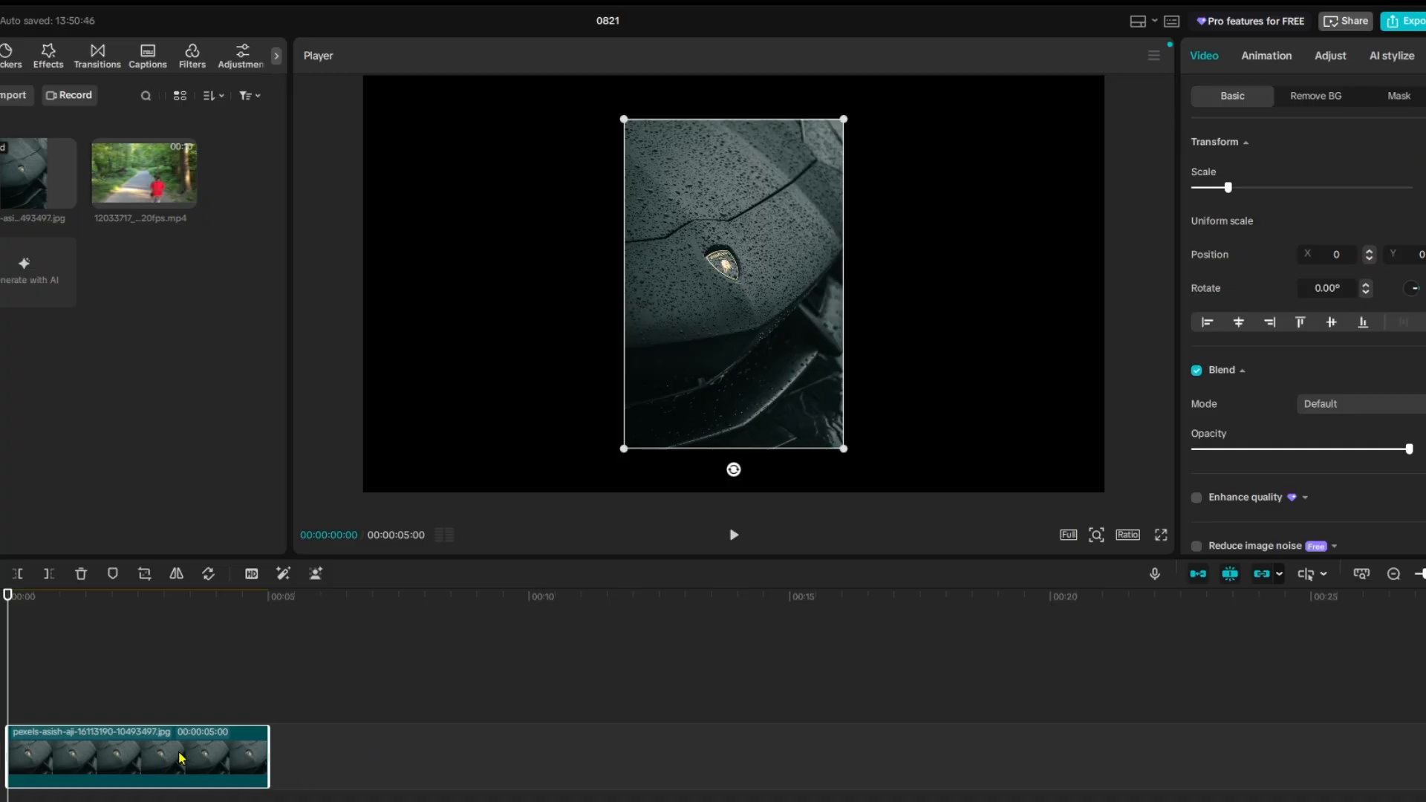
key("ctrl+c")
key("ctrl+v")
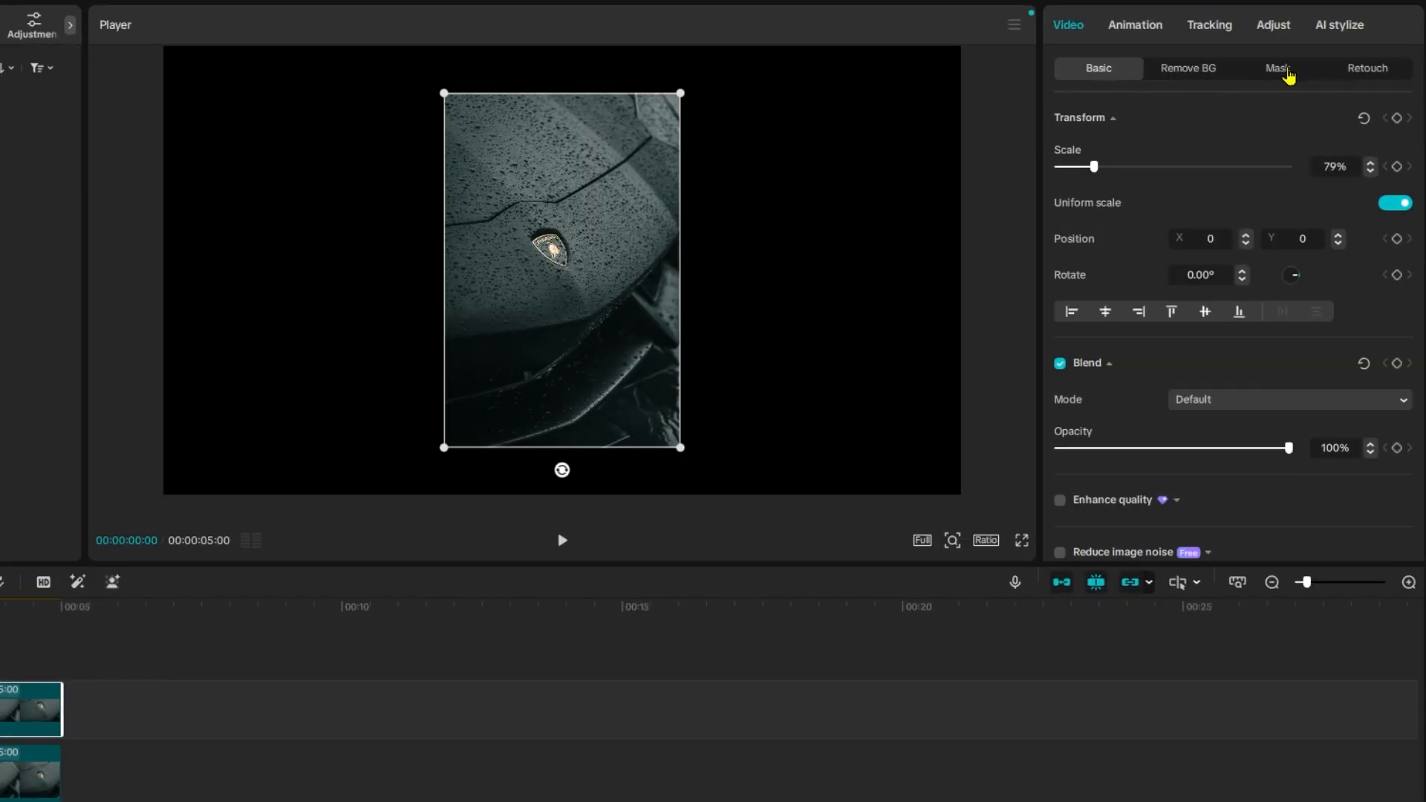
Add a rectangle mask to the upper copy of the car photo and rotate the mask 45°
left_click(1402, 97)
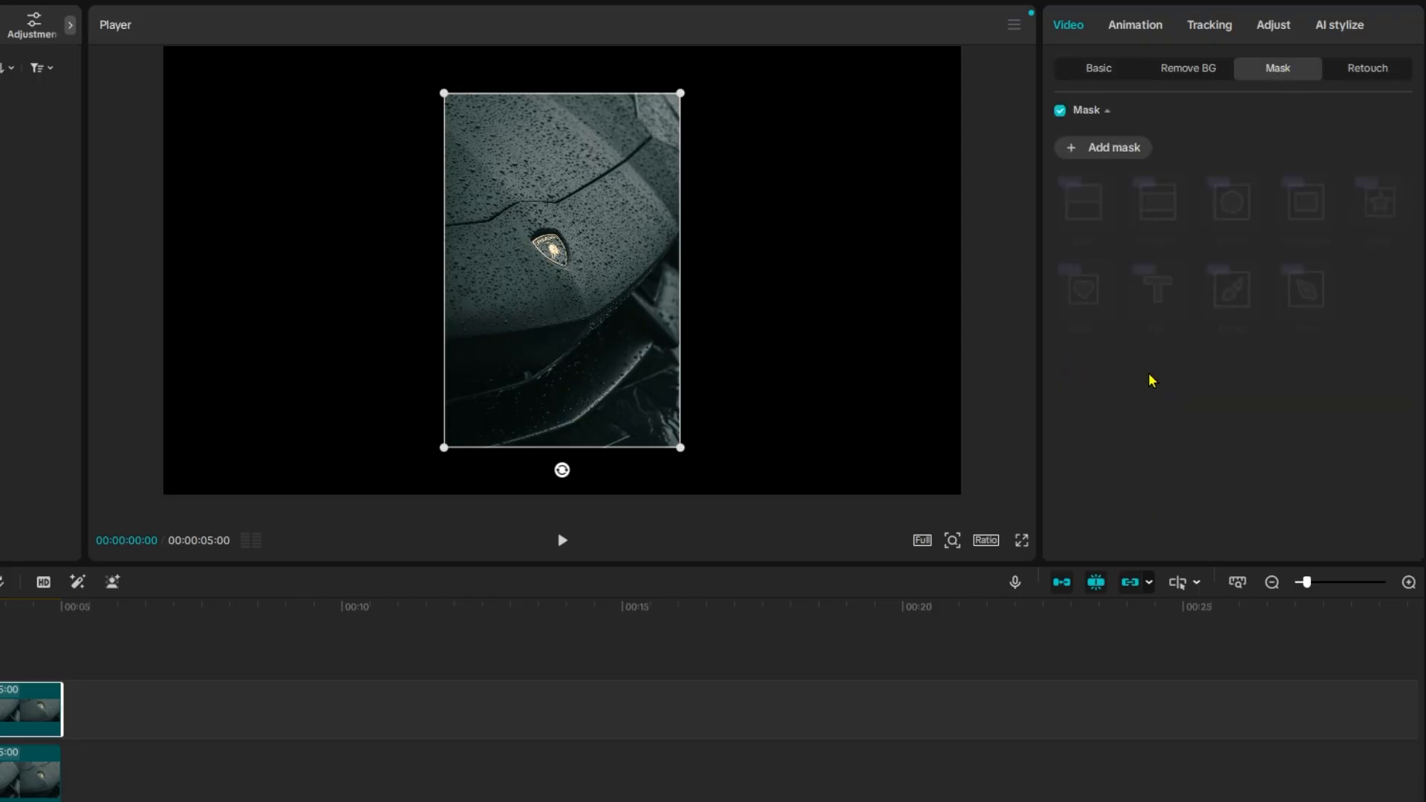
left_click(1094, 151)
scroll(1189, 408, "down", 3)
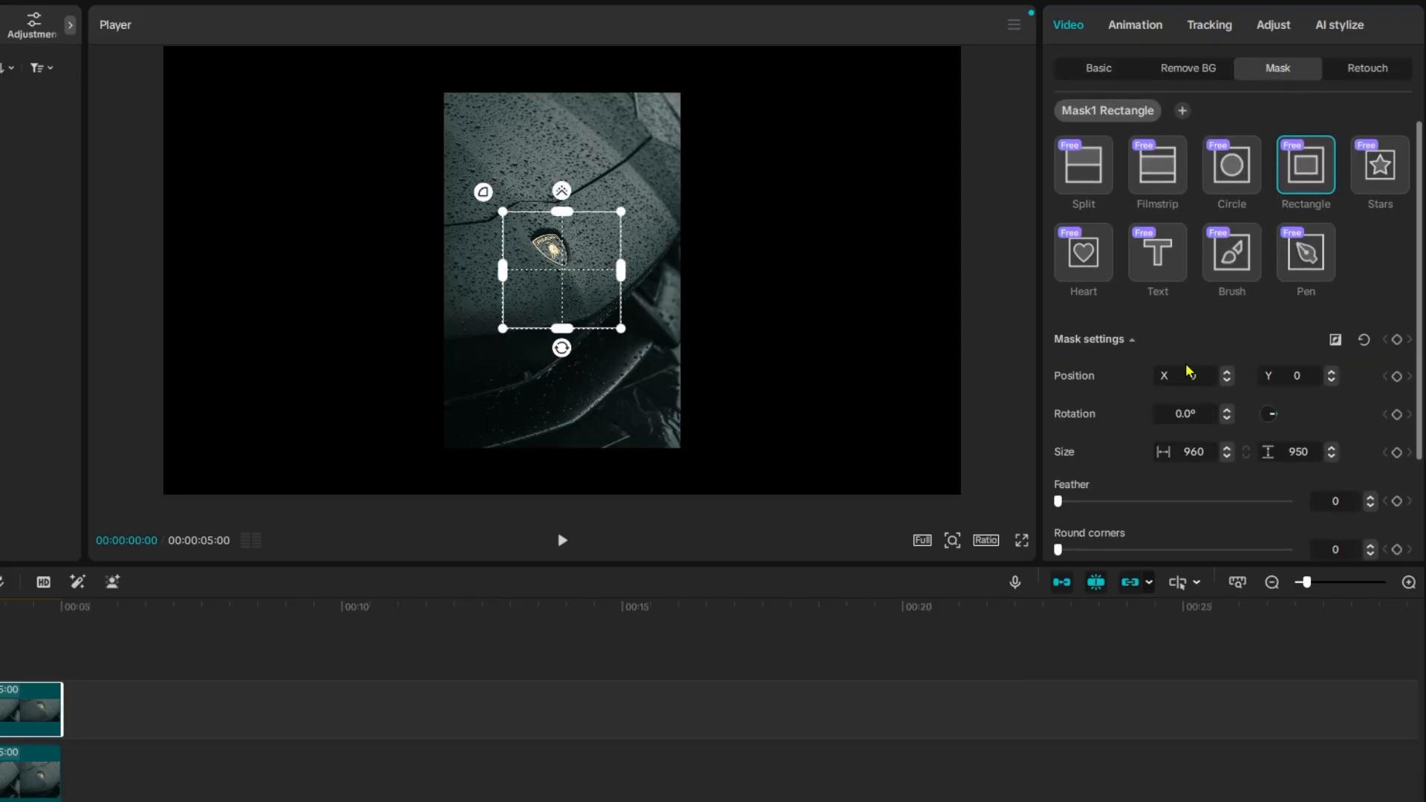
left_click(1197, 276)
type("45")
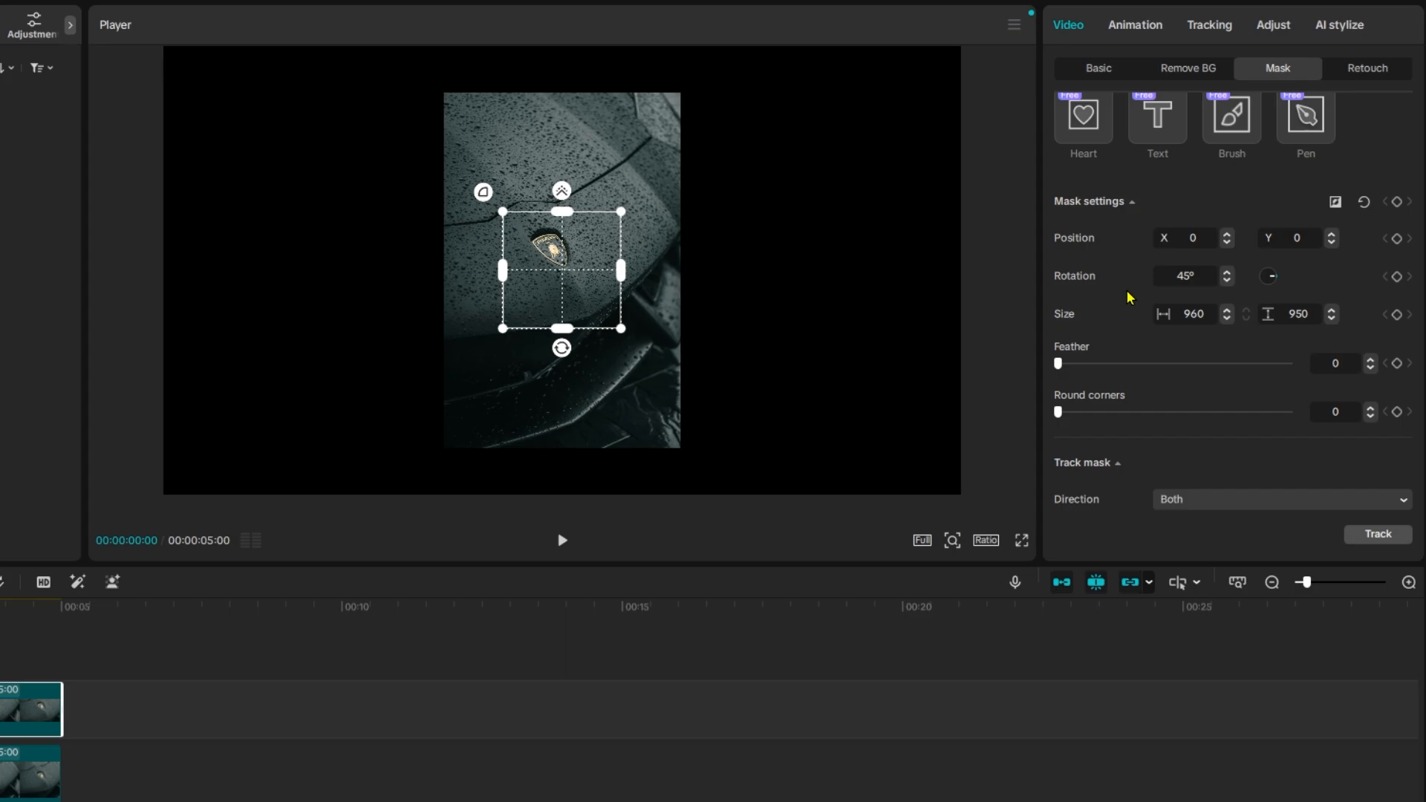
key("Return")
Reshape the mask into a long diagonal strip about 580 by 3298 and set its feather to 15
left_click_drag(602, 226, 760, 128)
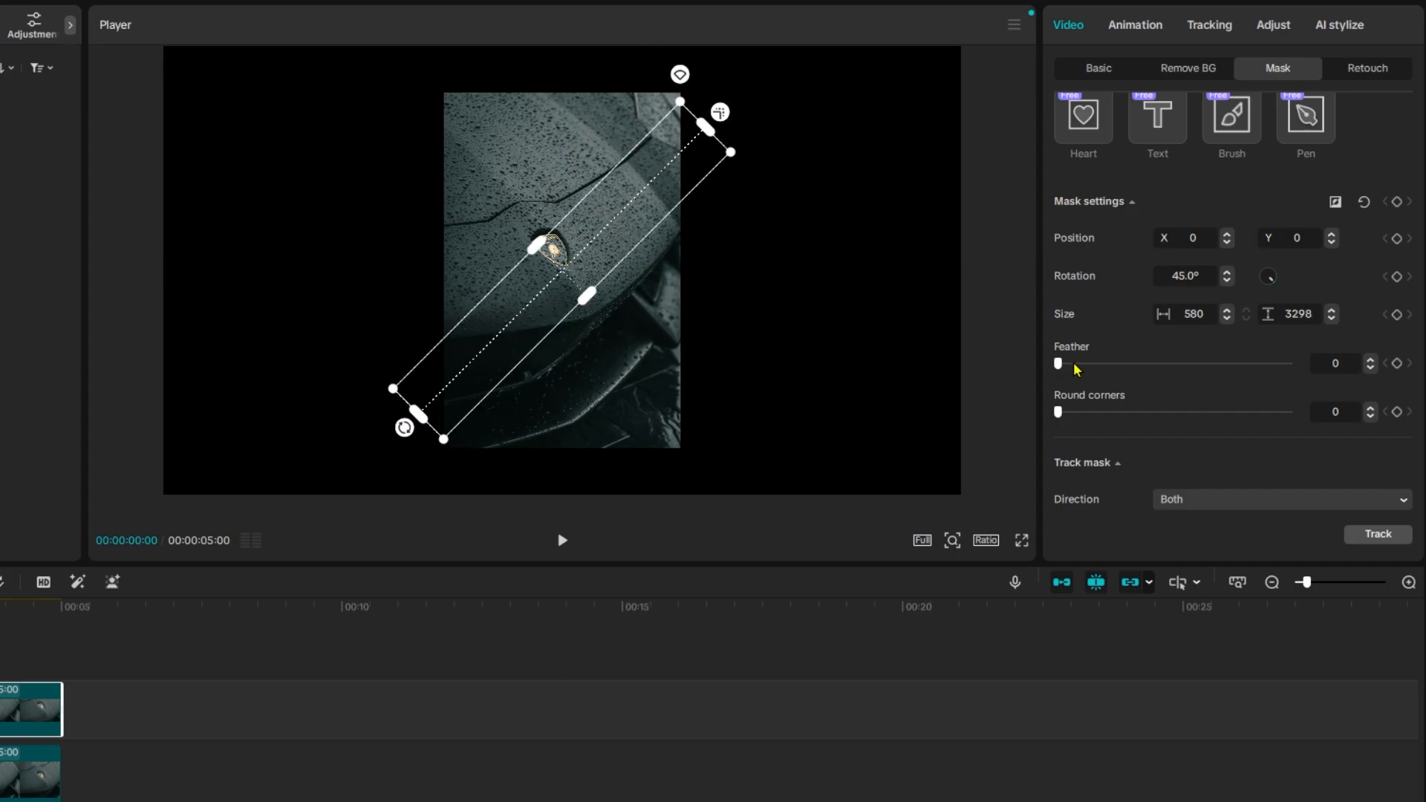
left_click_drag(1064, 367, 1079, 367)
left_click(1340, 359)
type("15")
key("Return")
Brighten the upper car photo by pulling the luma curve's highlight point far toward the shadows, and set its strip mask's feather to 30
left_click(1274, 26)
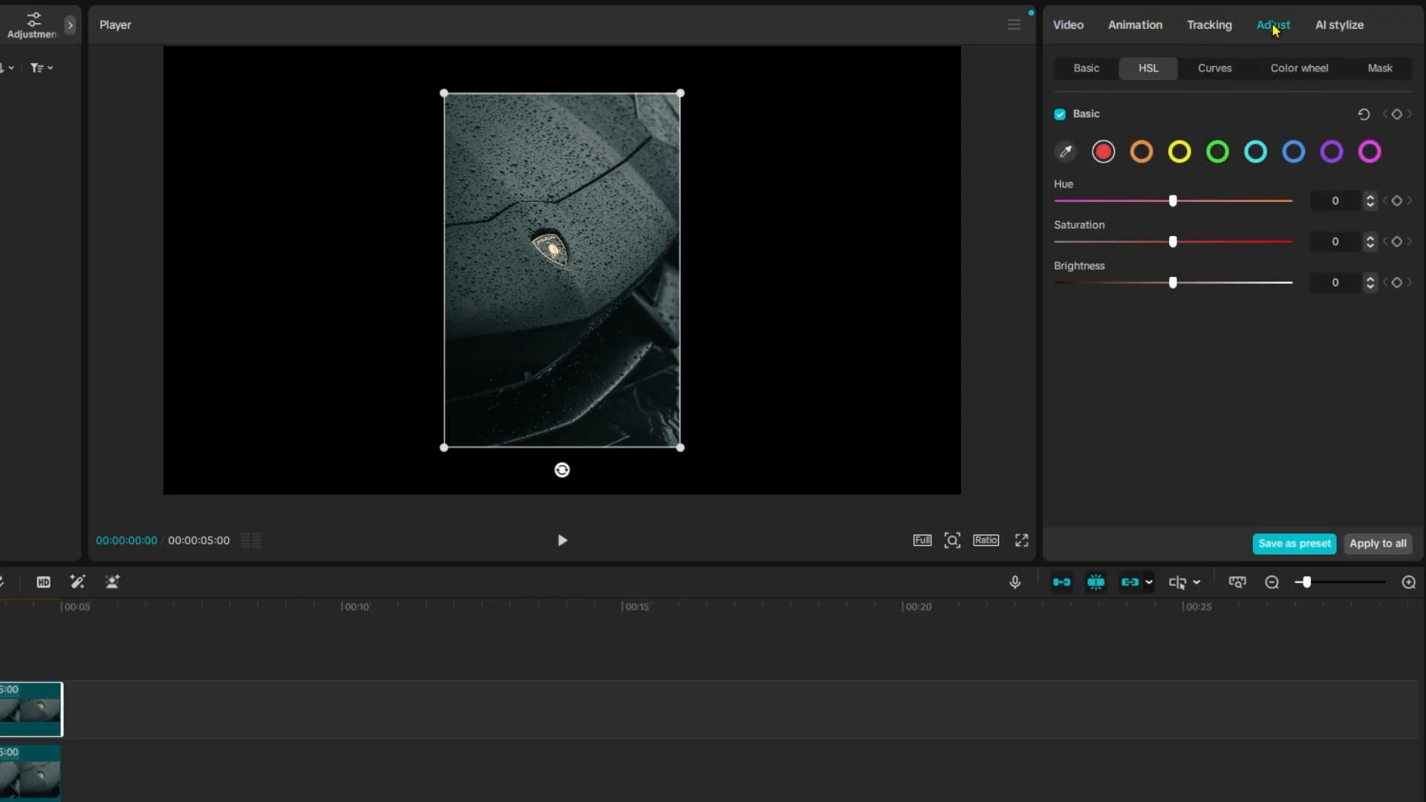
left_click(1224, 78)
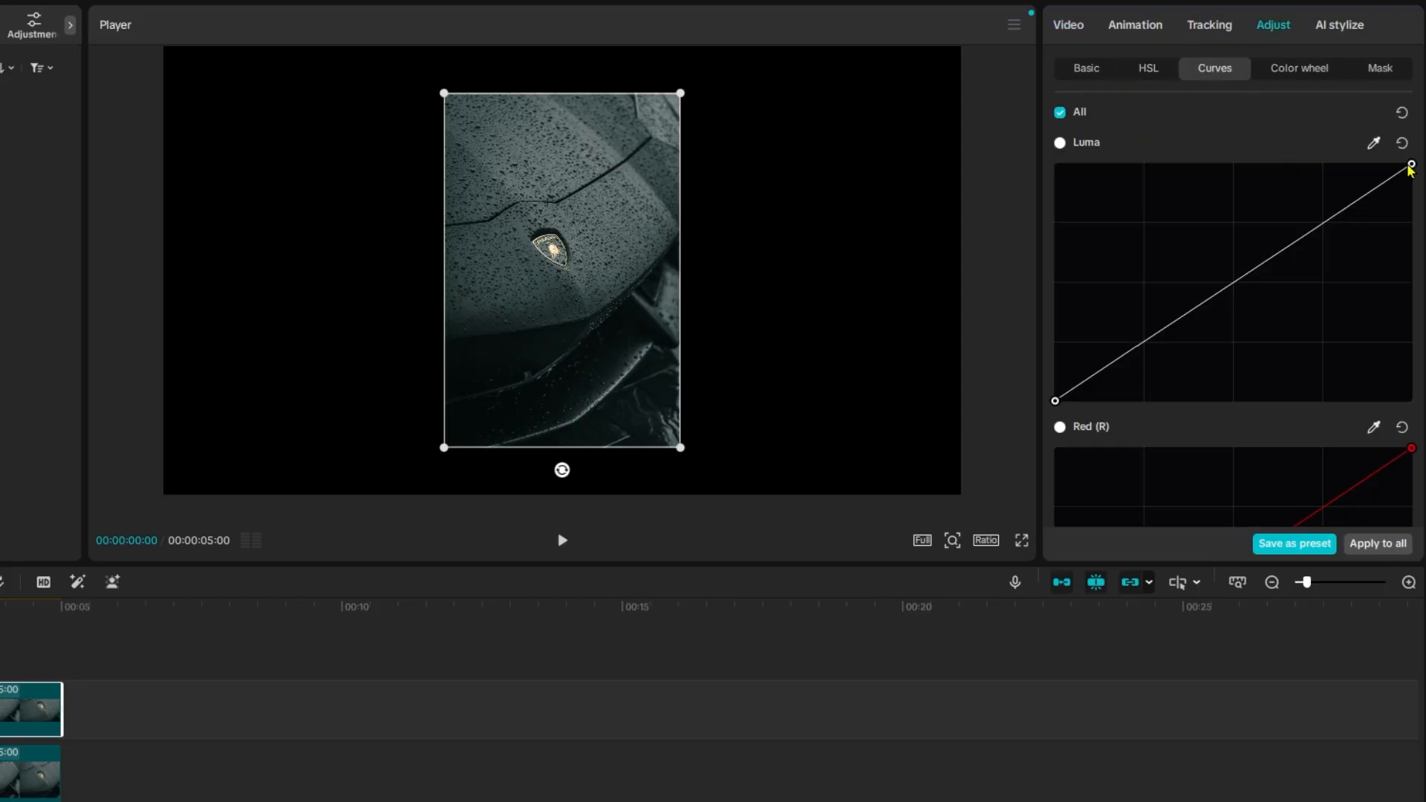
left_click_drag(1409, 165, 1095, 156)
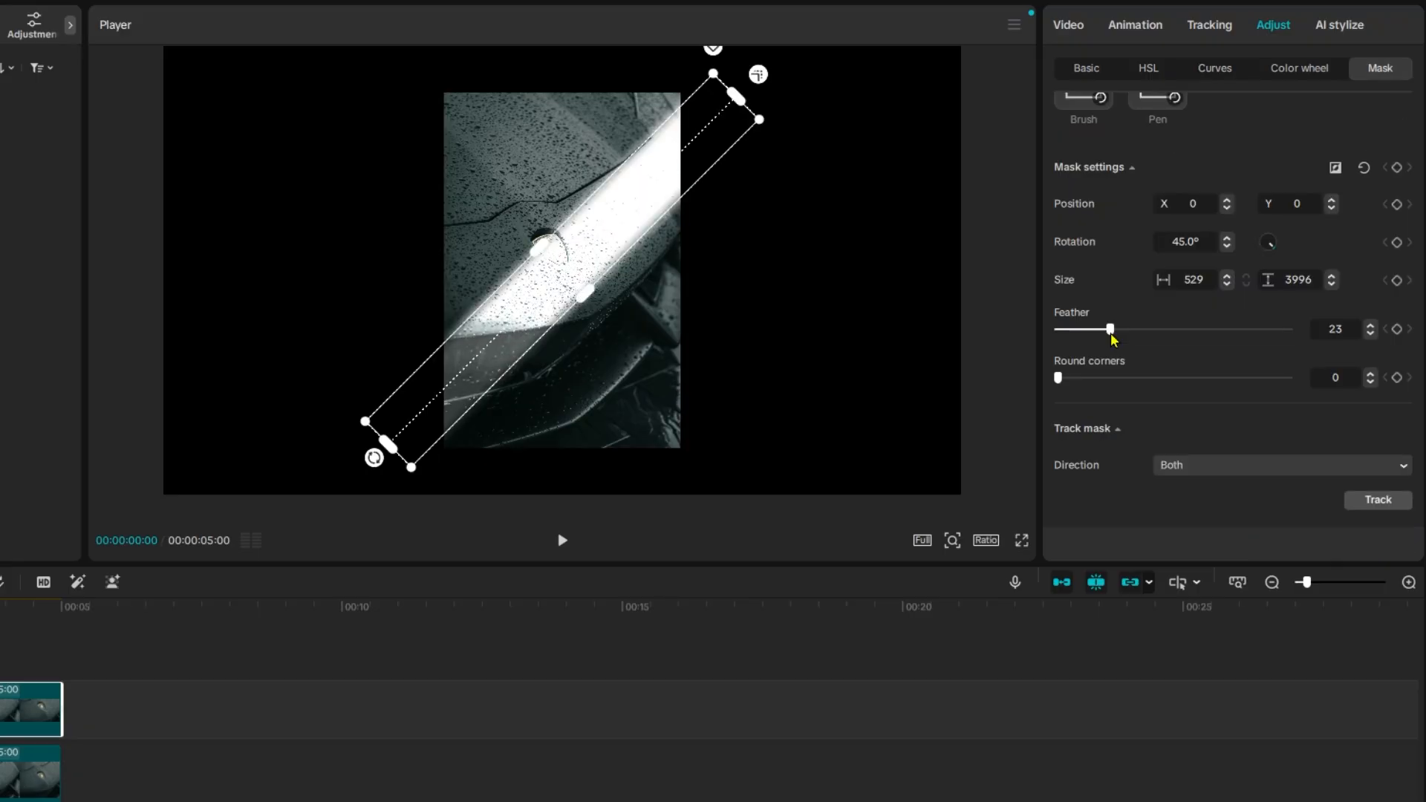
left_click_drag(1107, 331, 1132, 348)
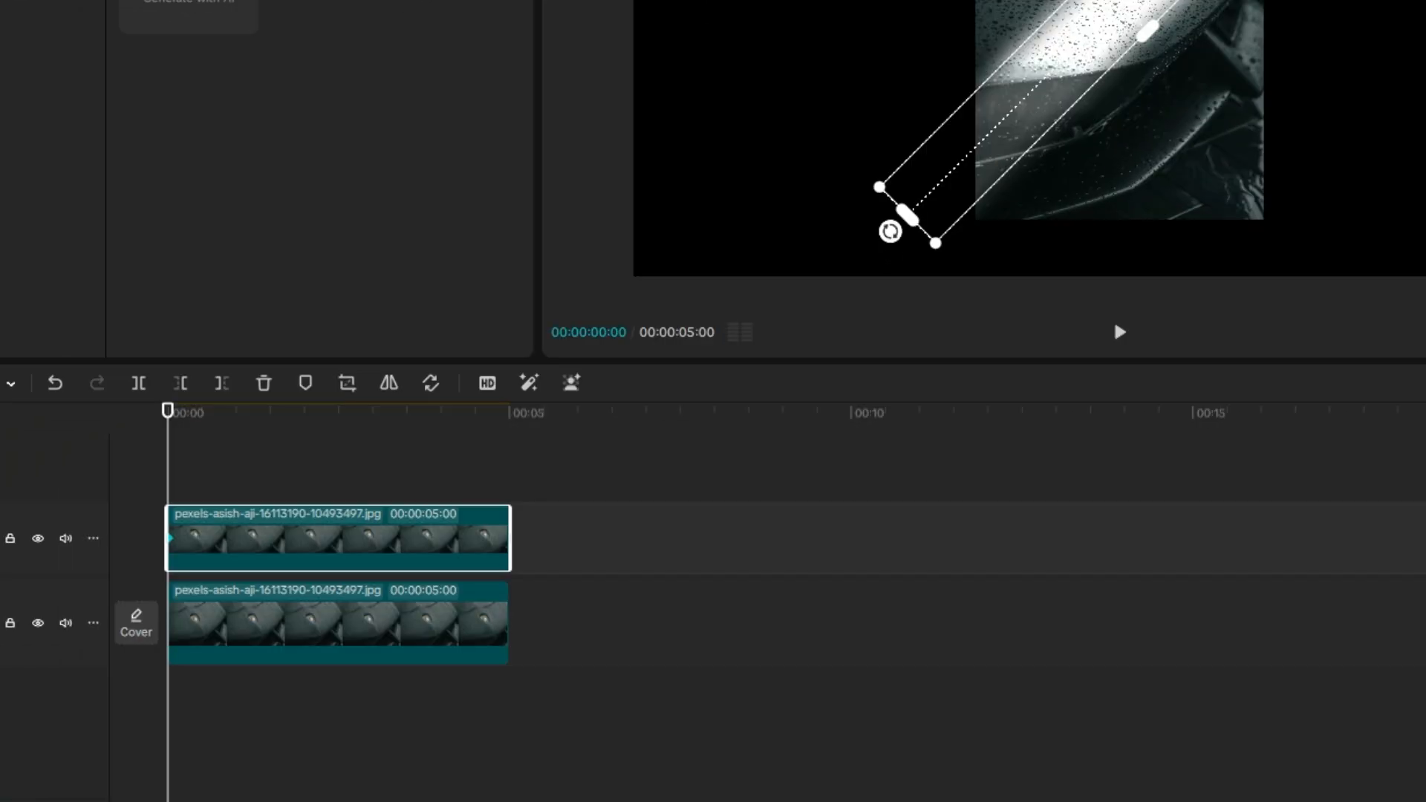
Animate the strip mask's position with keyframes from X -960, Y 1440 beyond the photo's upper-left corner to beyond its lower-right corner
left_click_drag(1061, 78, 715, 12)
left_click_drag(245, 579, 331, 595)
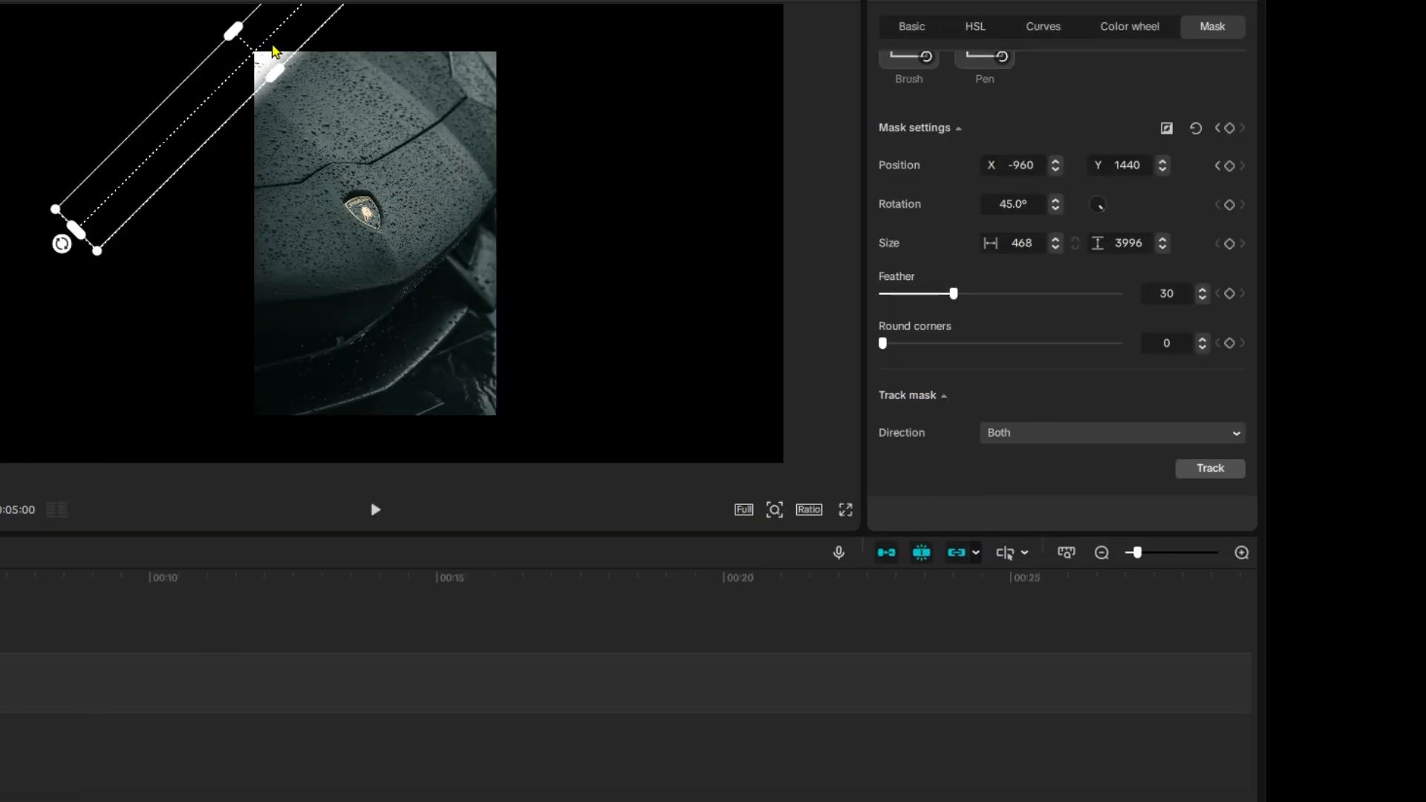
left_click_drag(273, 51, 535, 446)
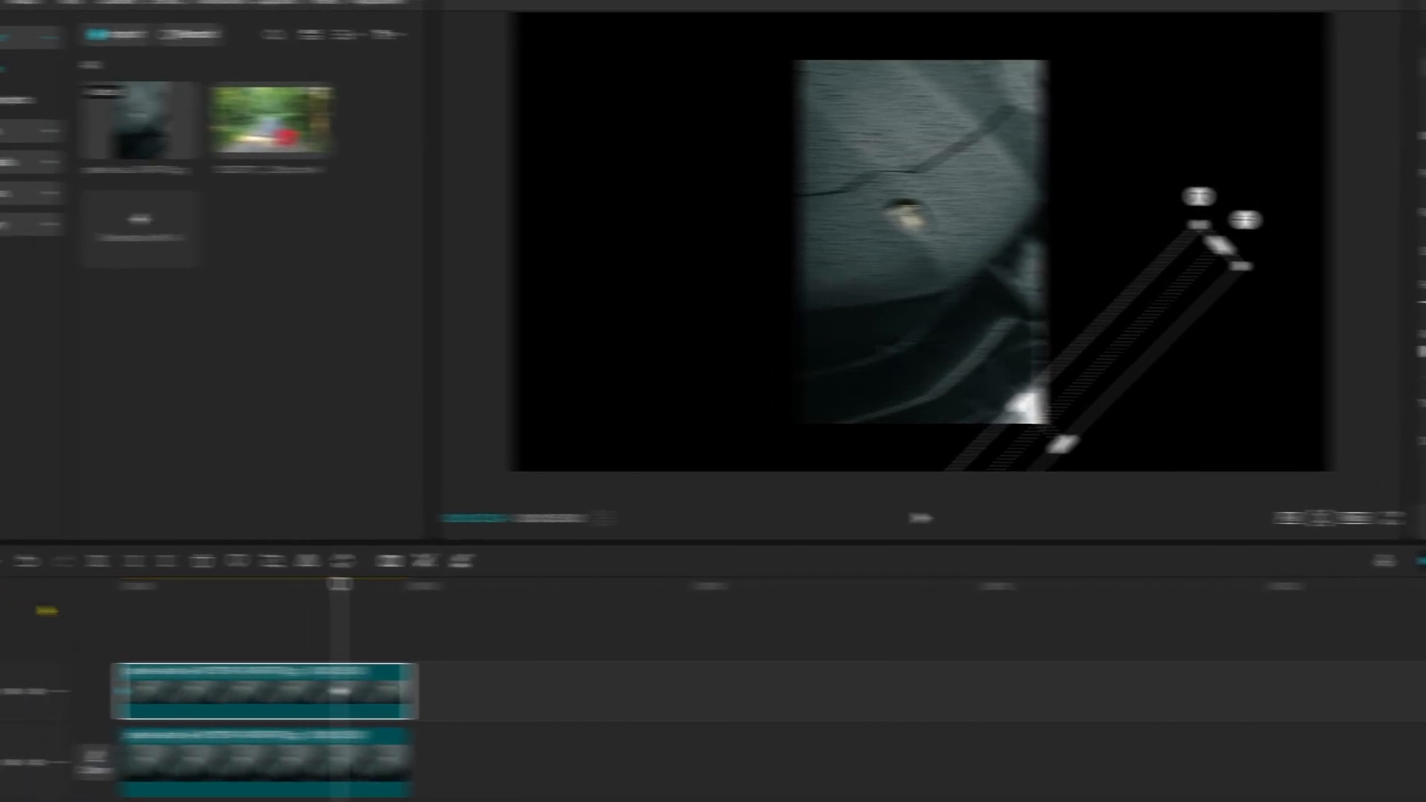
Preview the light sweep from the start and move the mask's end keyframe earlier to speed it up
left_click_drag(274, 590, 151, 586)
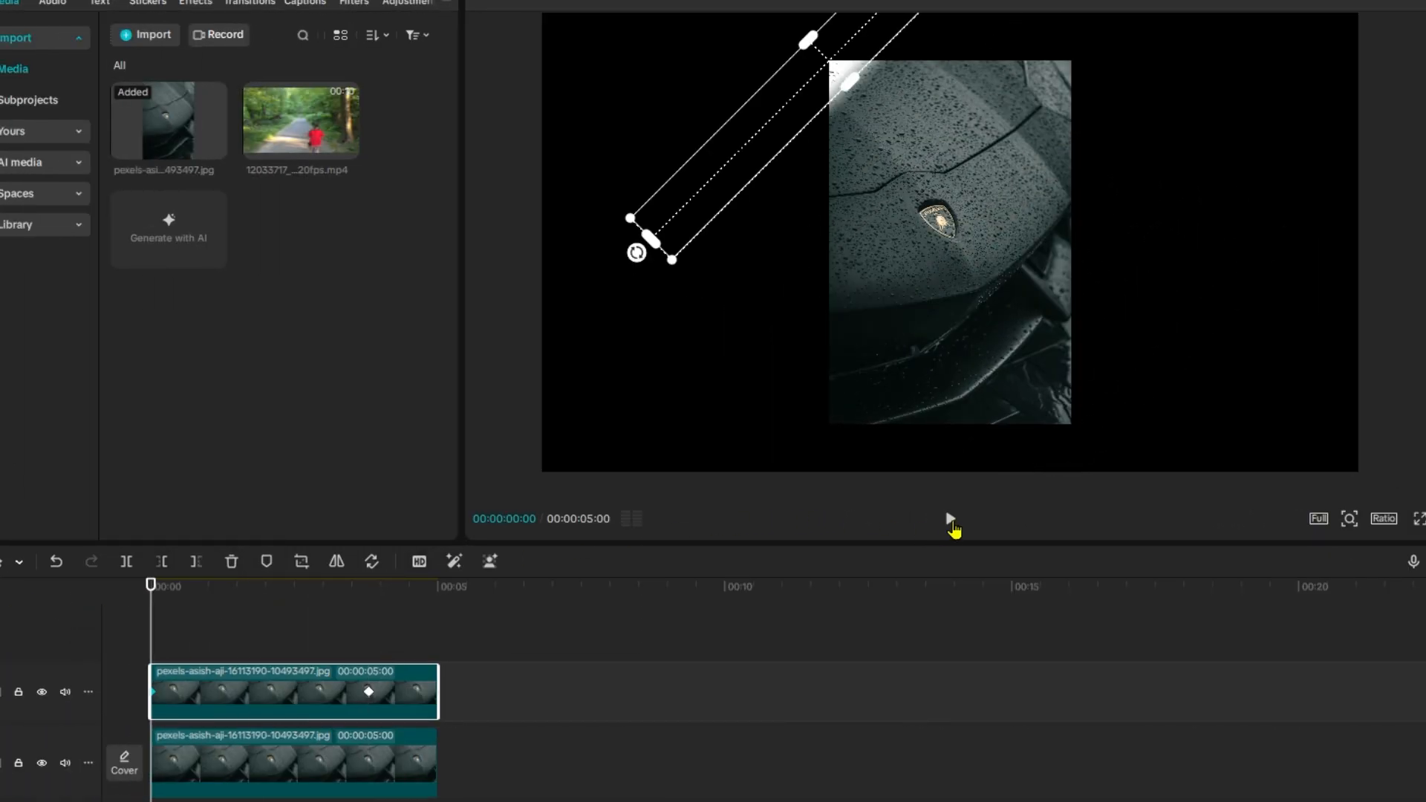
left_click(952, 520)
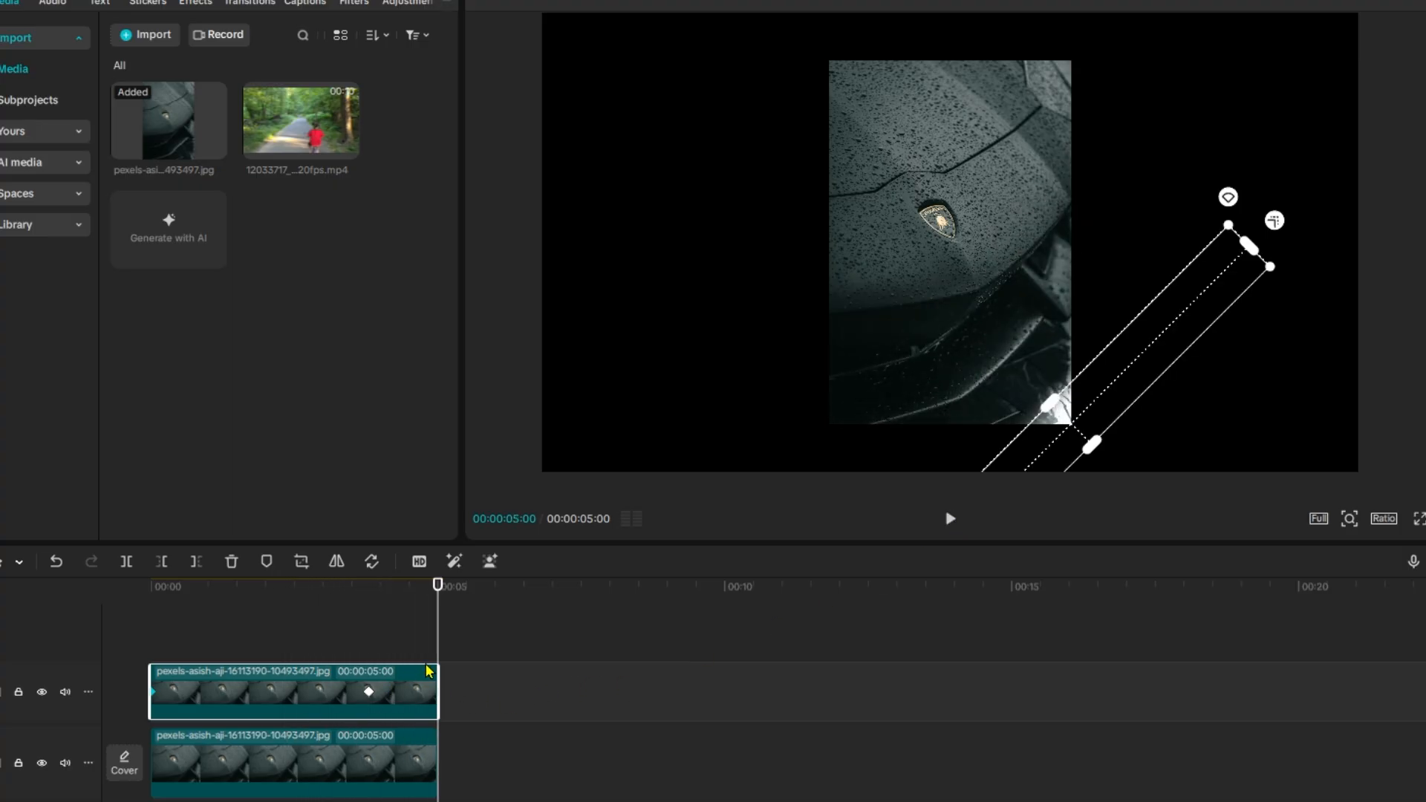
left_click_drag(369, 692, 328, 692)
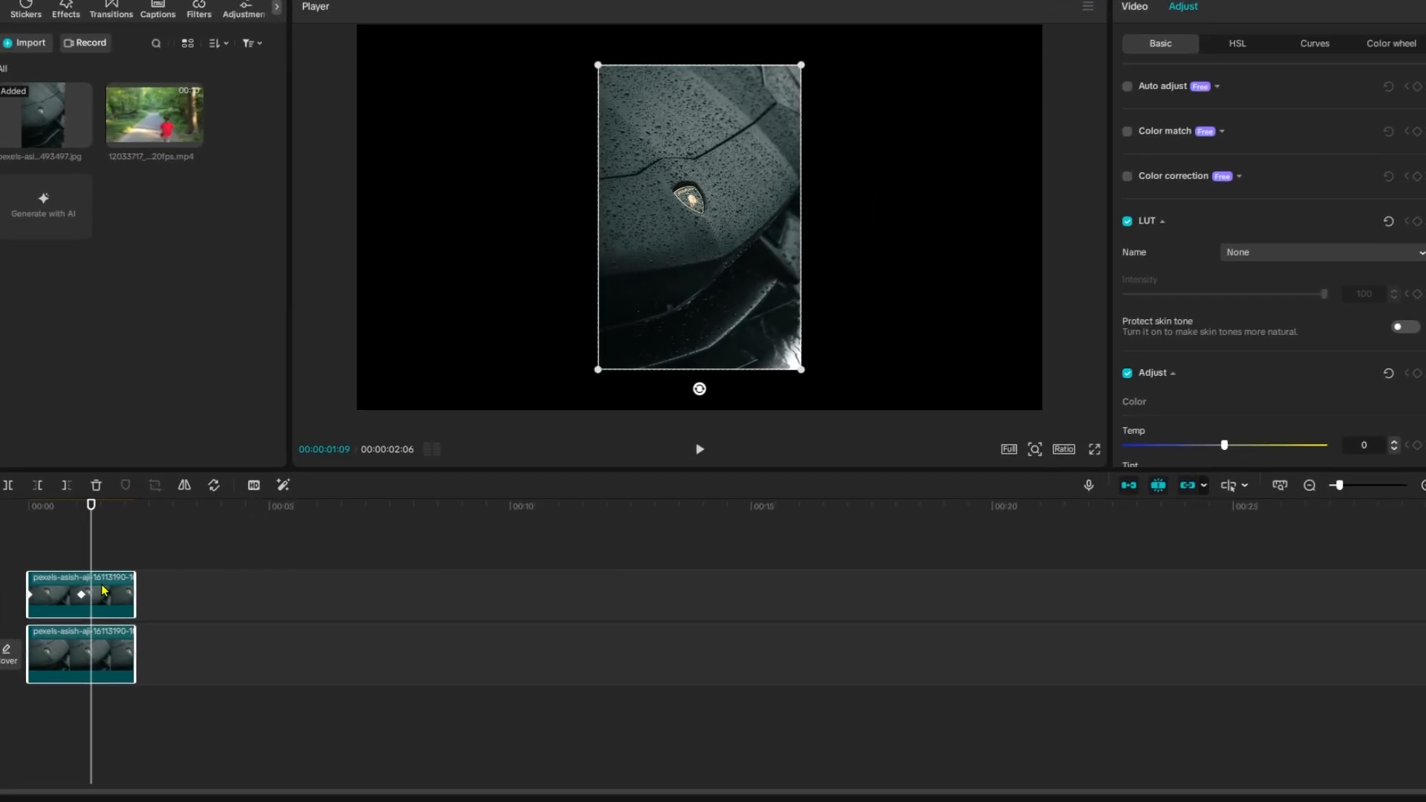
Combine both car photo layers into a compound clip and split it at 00:00:01:09
right_click(103, 591)
left_click(191, 480)
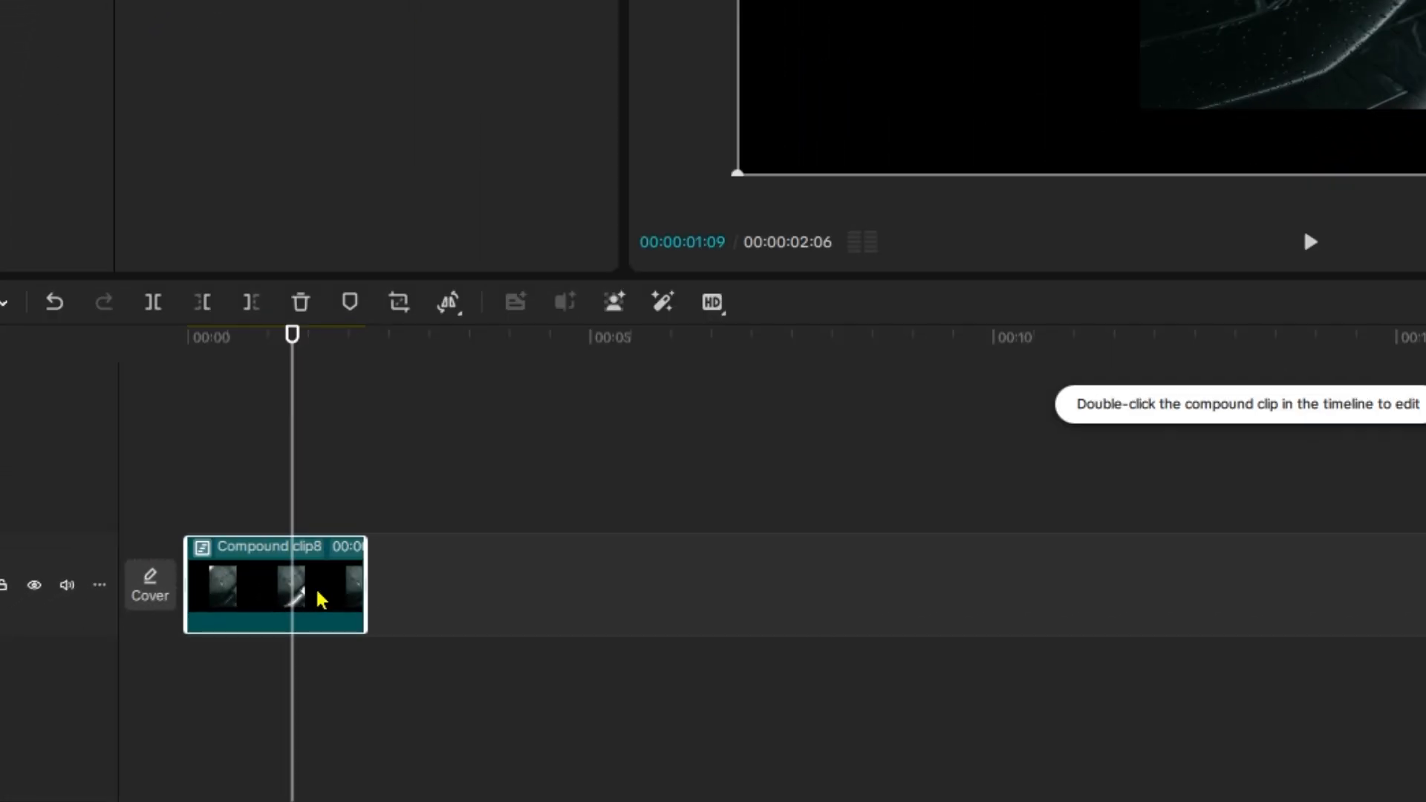
key("ctrl+b")
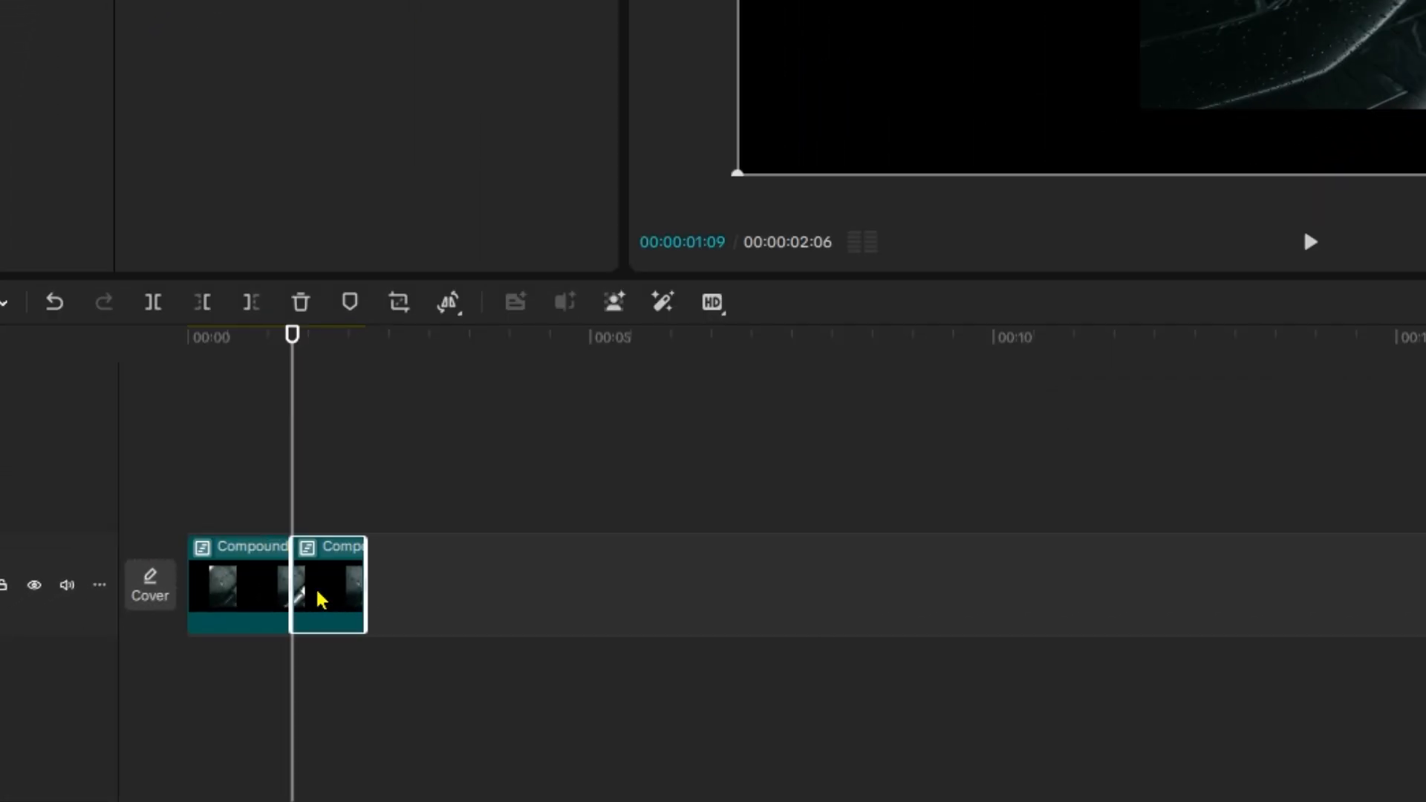
Apply the Glow 2 video effect to the first part of the compound clip
left_click(260, 592)
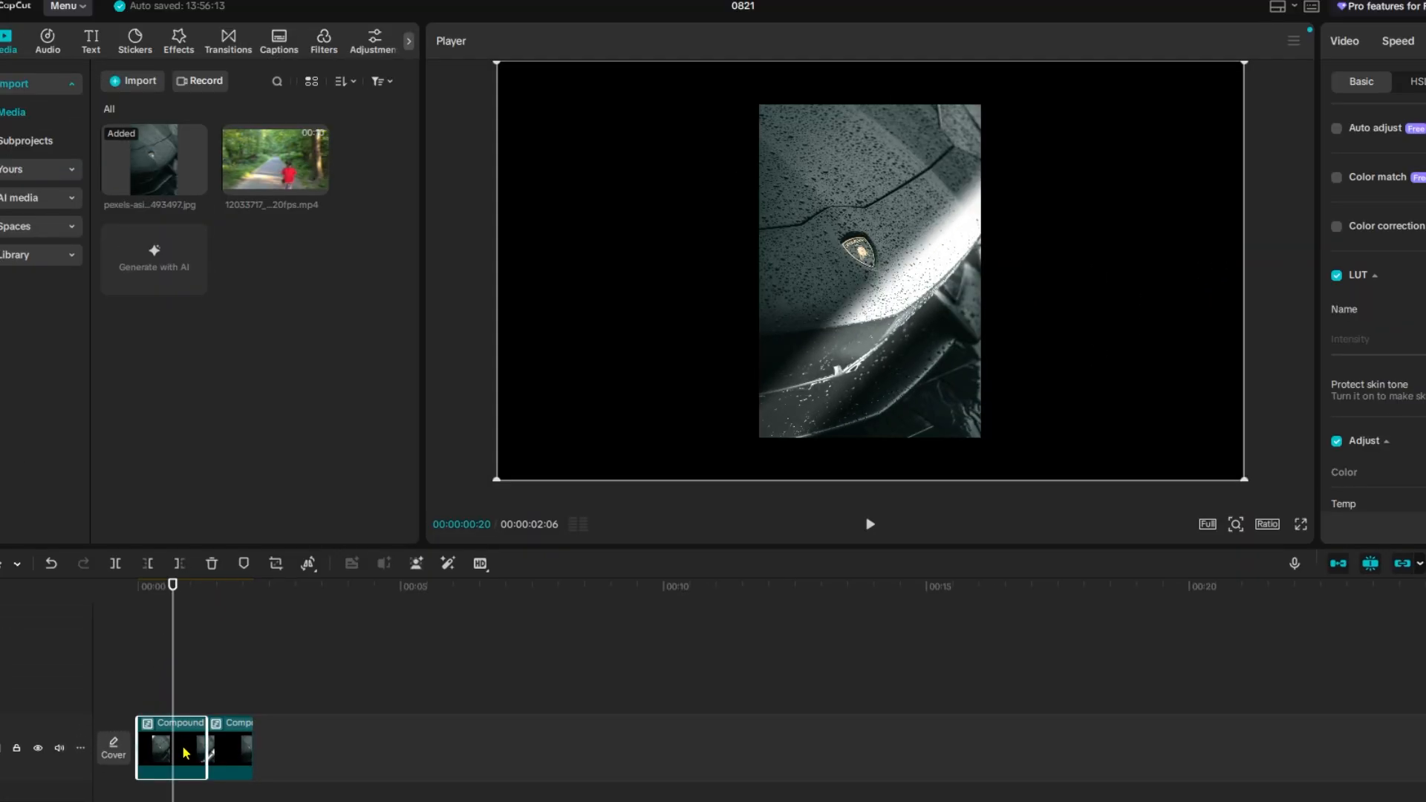
scroll(185, 752, "up", 5)
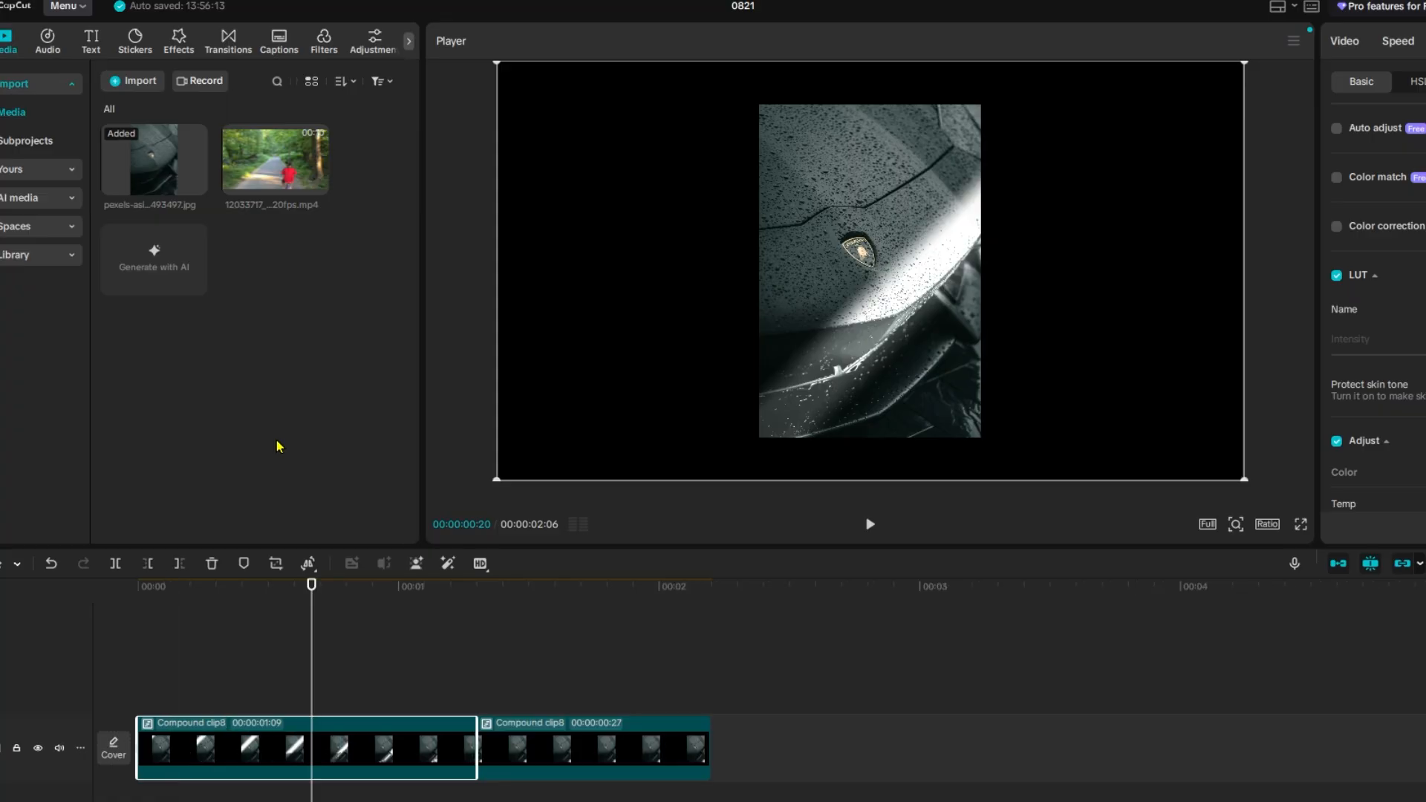
left_click(179, 50)
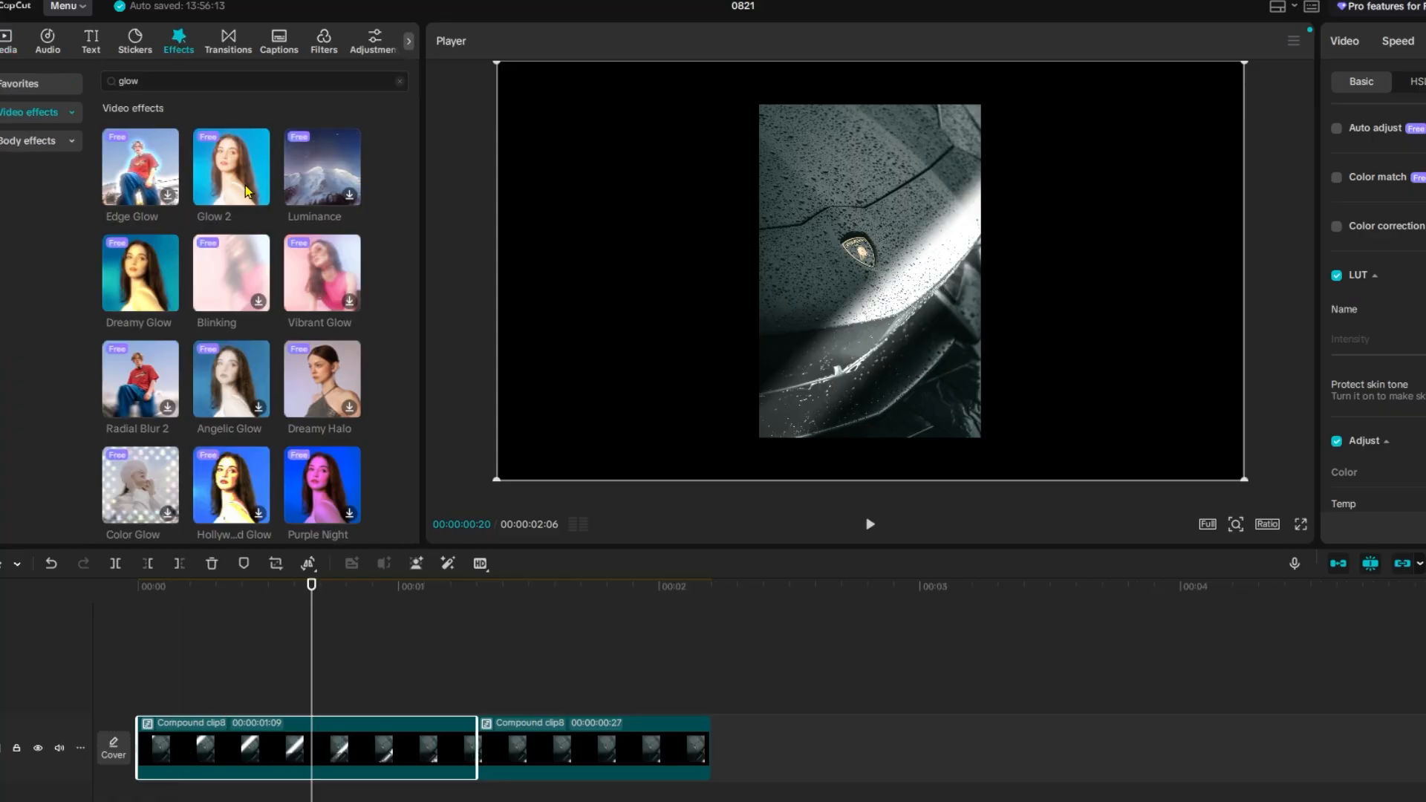
left_click_drag(219, 189, 187, 740)
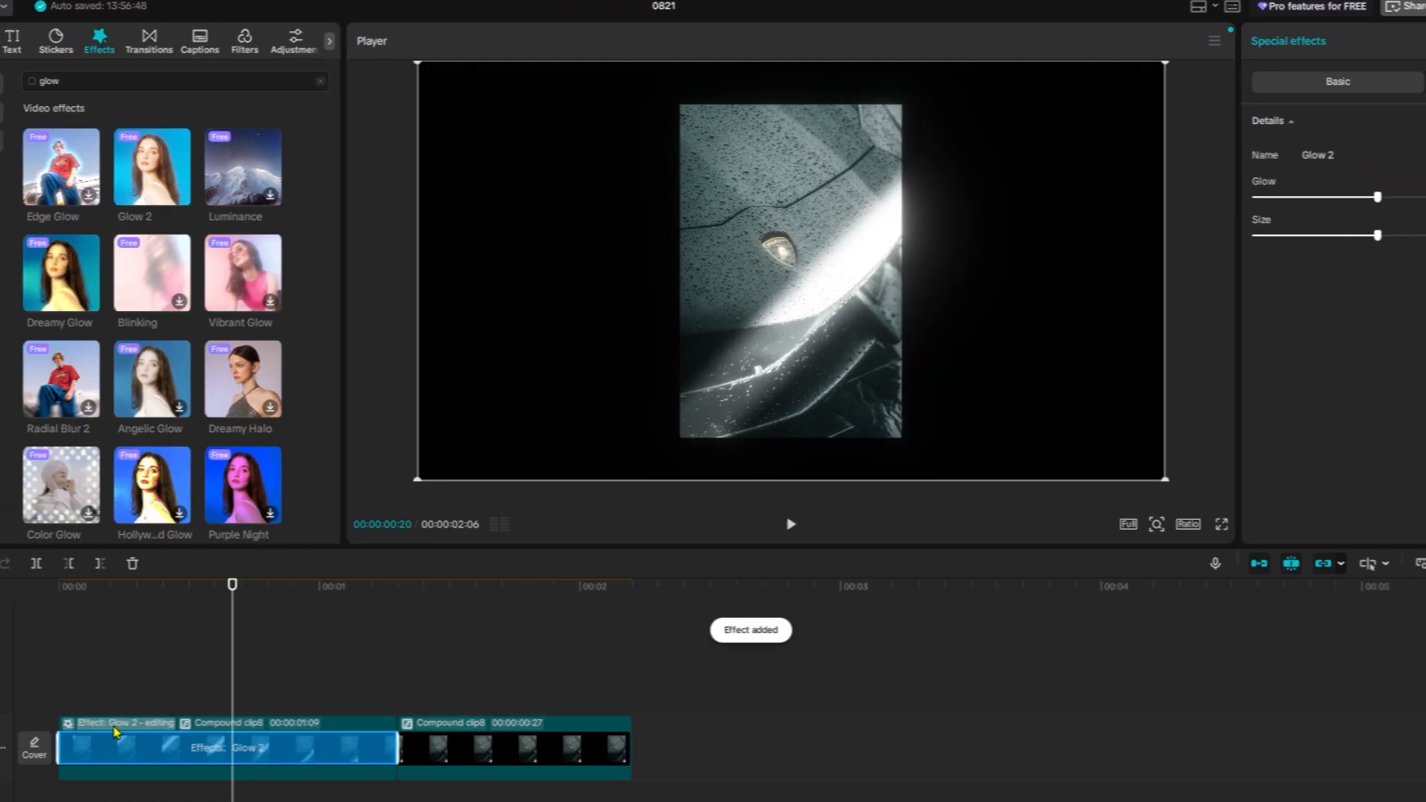
Lower the Glow 2 effect's glow strength and set its size to 22
left_click_drag(1379, 197, 1330, 212)
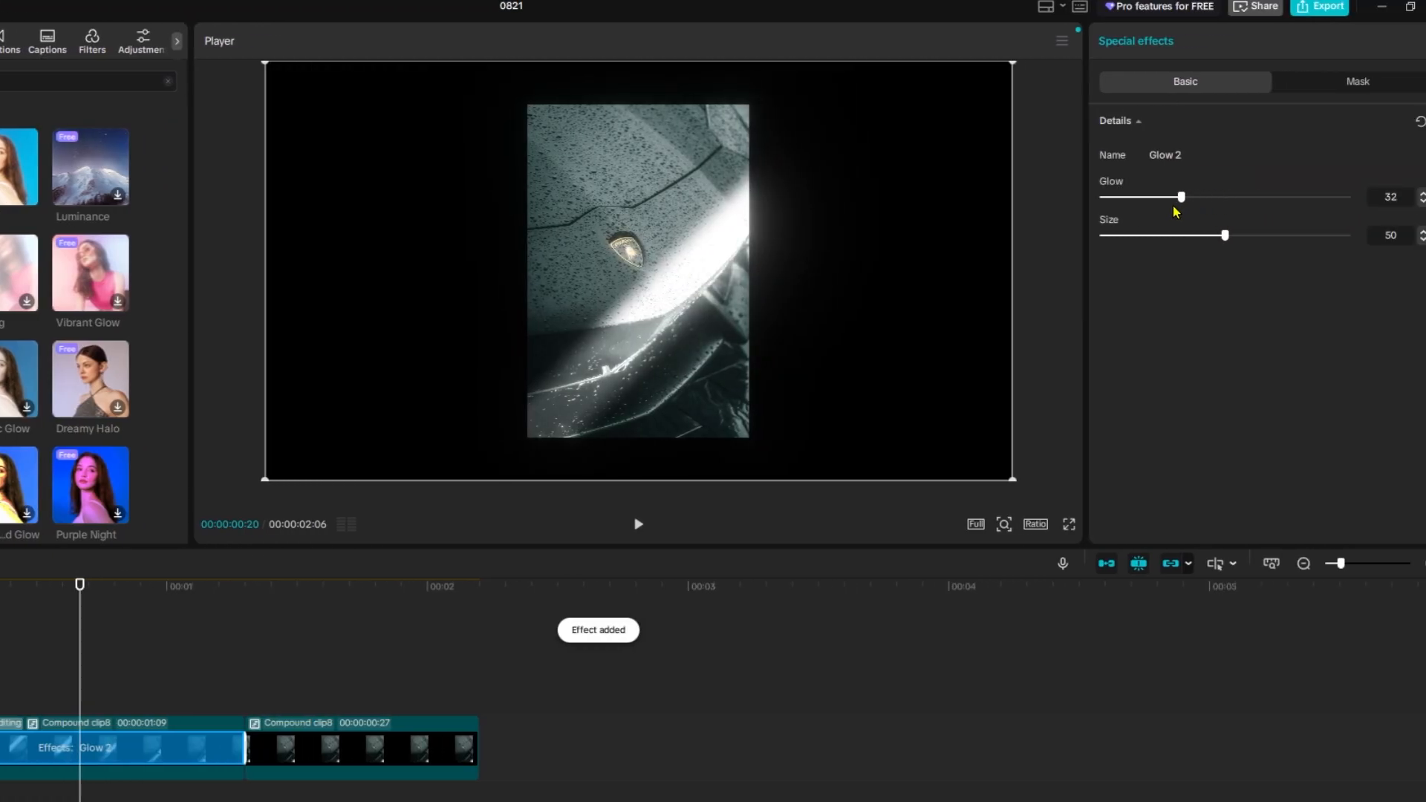
left_click_drag(1176, 212, 1161, 257)
left_click(1197, 236)
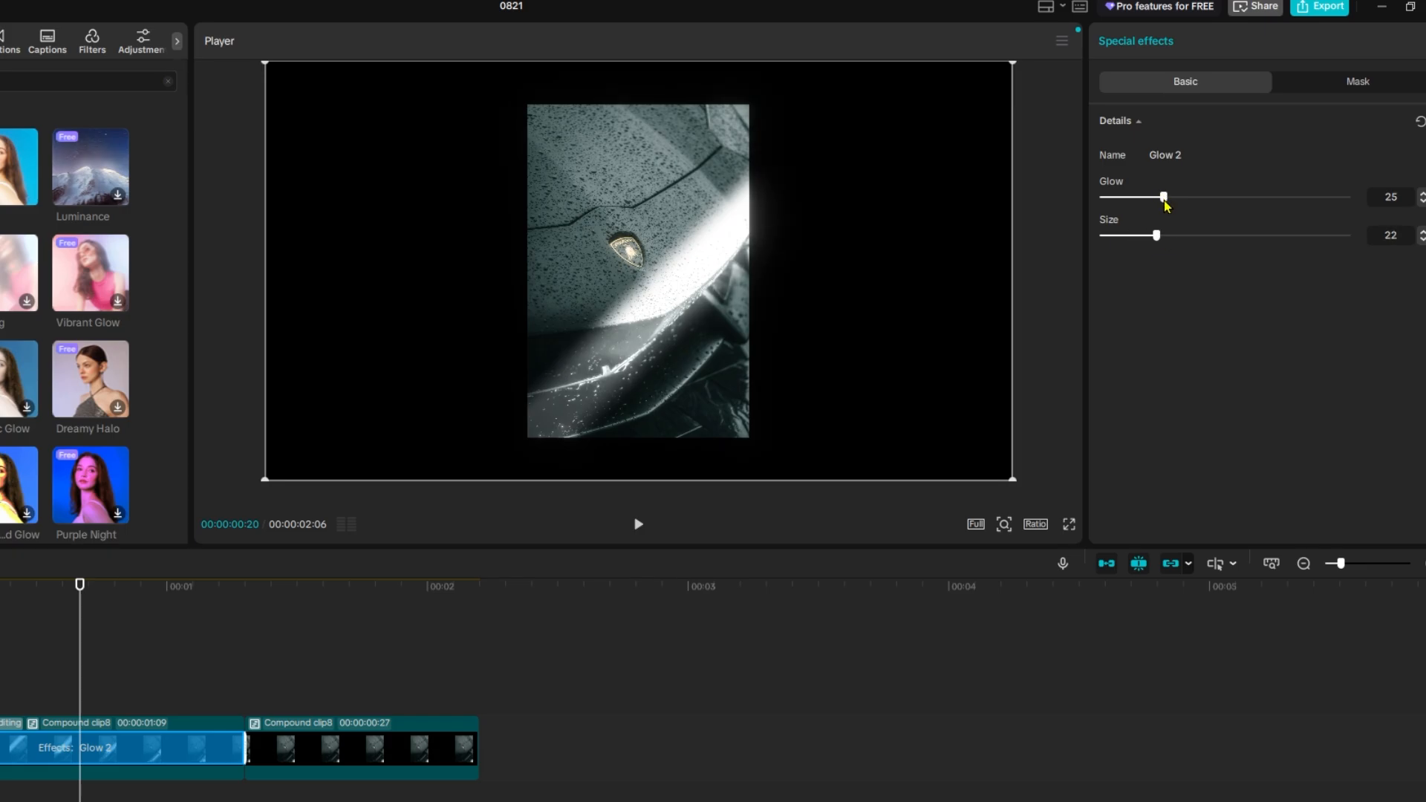
left_click_drag(1165, 205, 1186, 205)
Apply the Golden Border Flicker effect to the second part of the compound clip and set its speed to 33
left_click(332, 587)
left_click(332, 756)
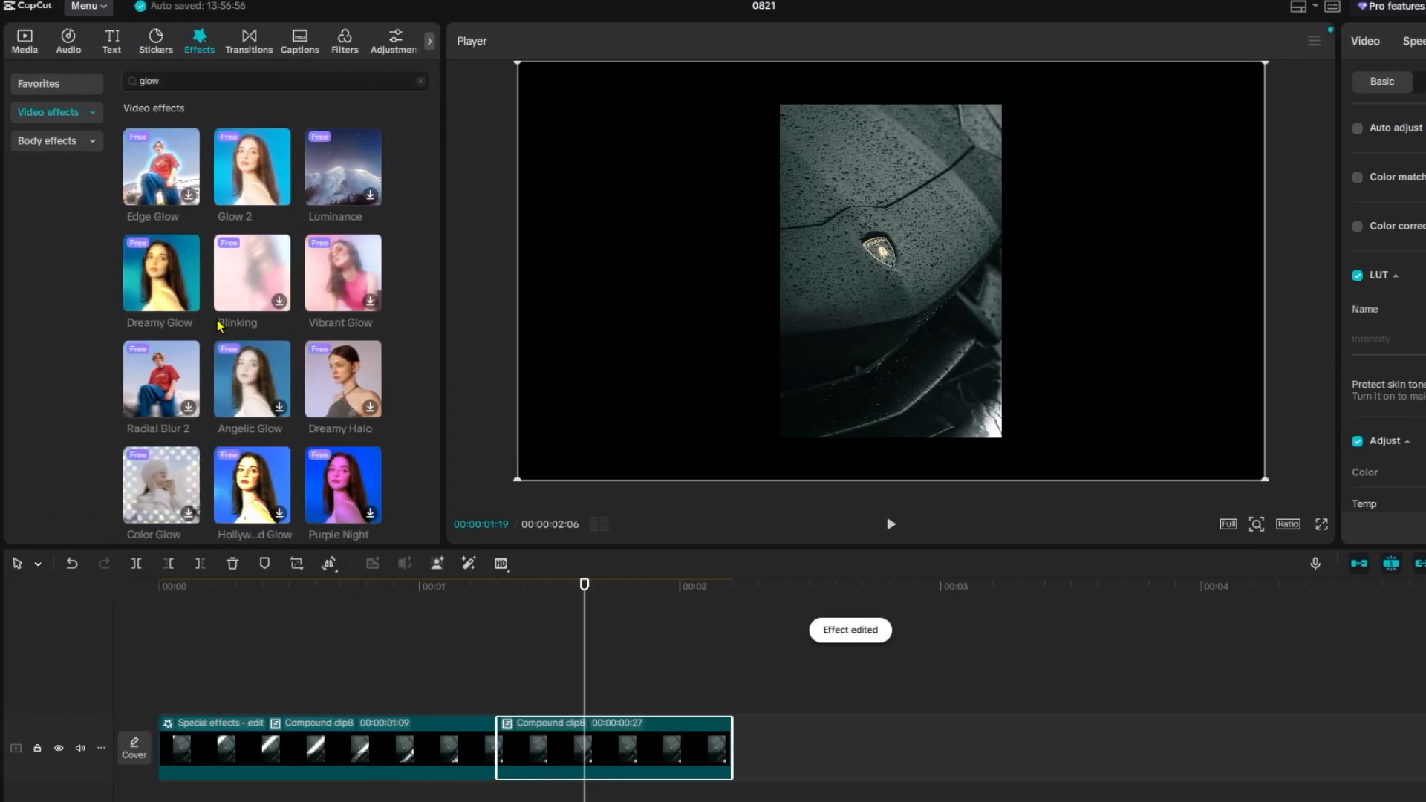
scroll(259, 405, "down", 4)
left_click_drag(156, 260, 659, 776)
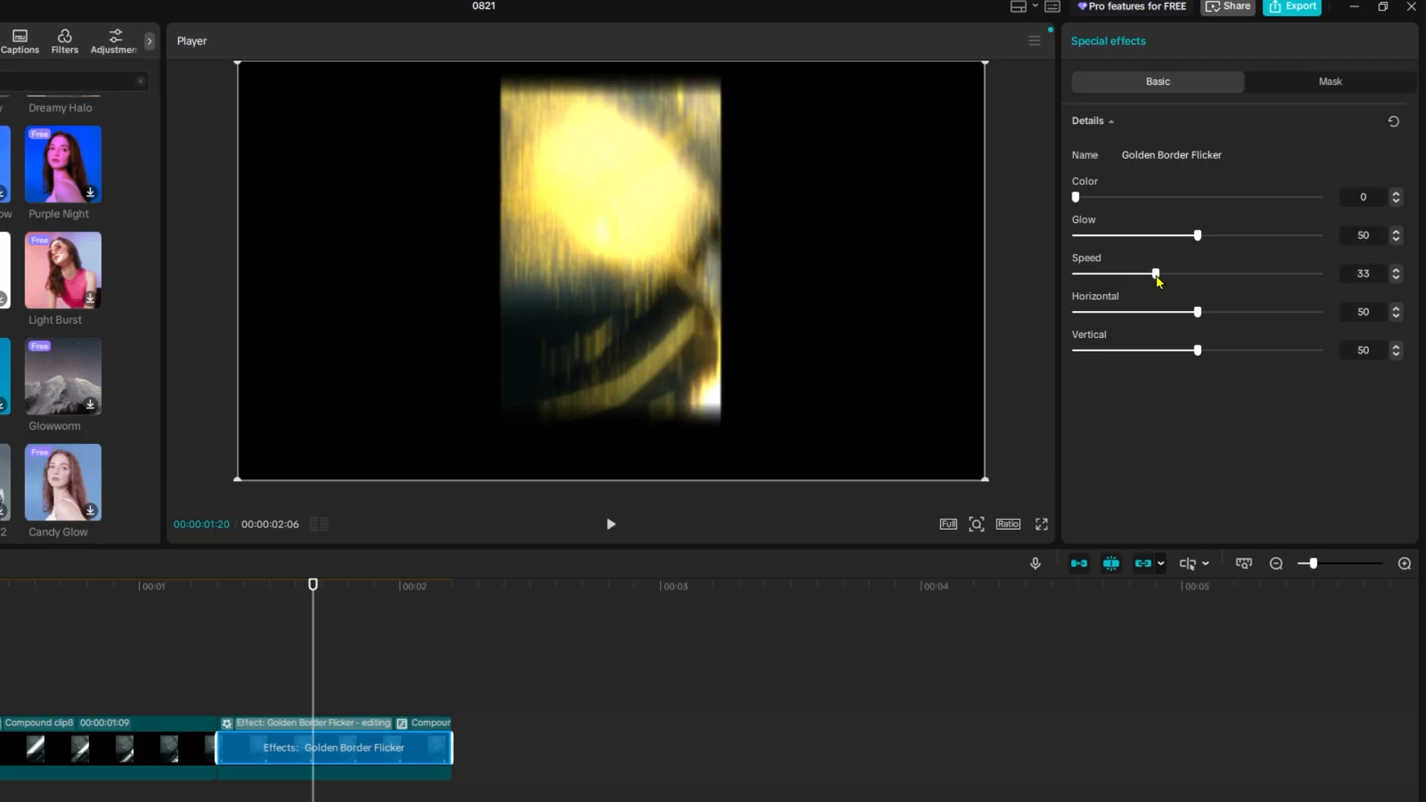
Play back the flicker section and the whole car light-sweep animation from the beginning to review the effects
left_click(223, 607)
left_click(612, 524)
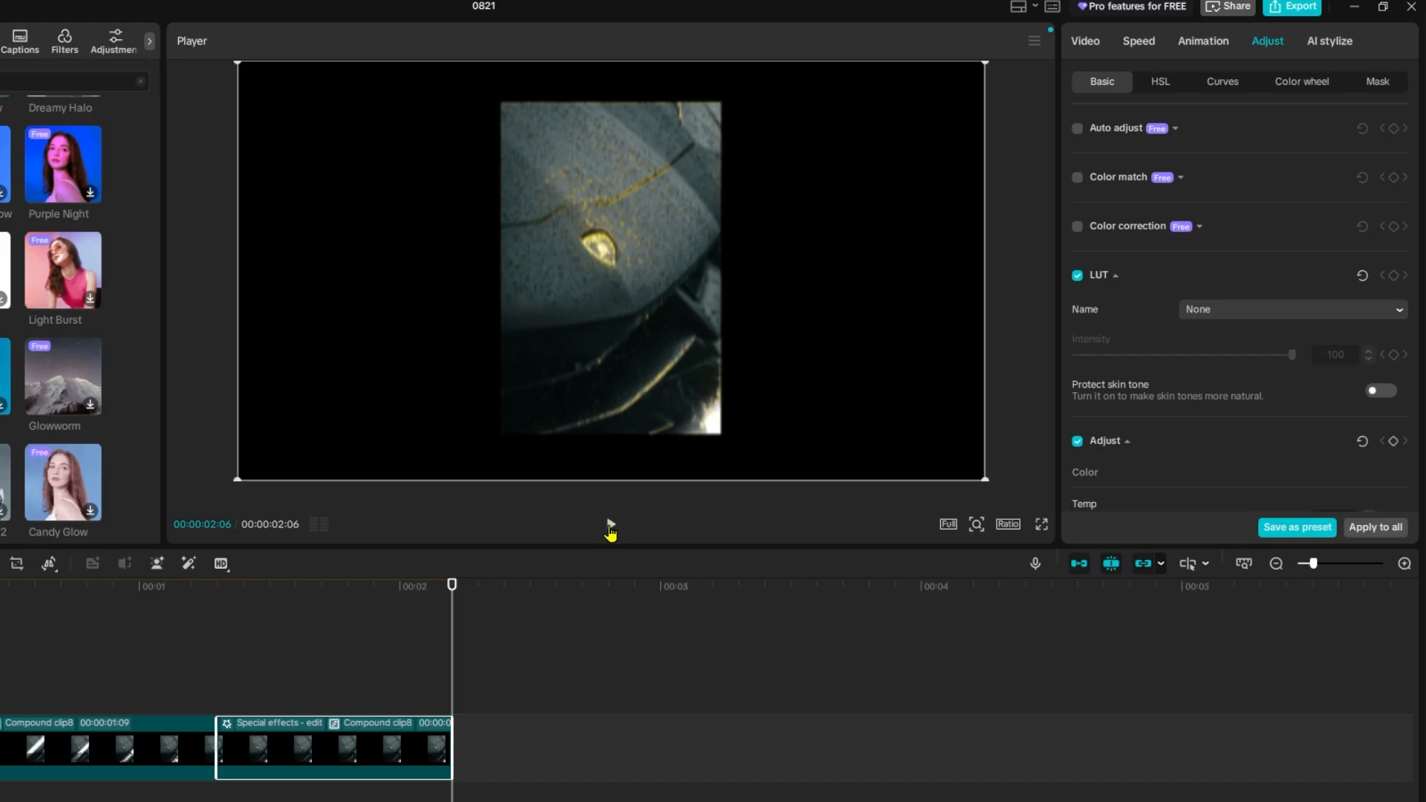
key("Home")
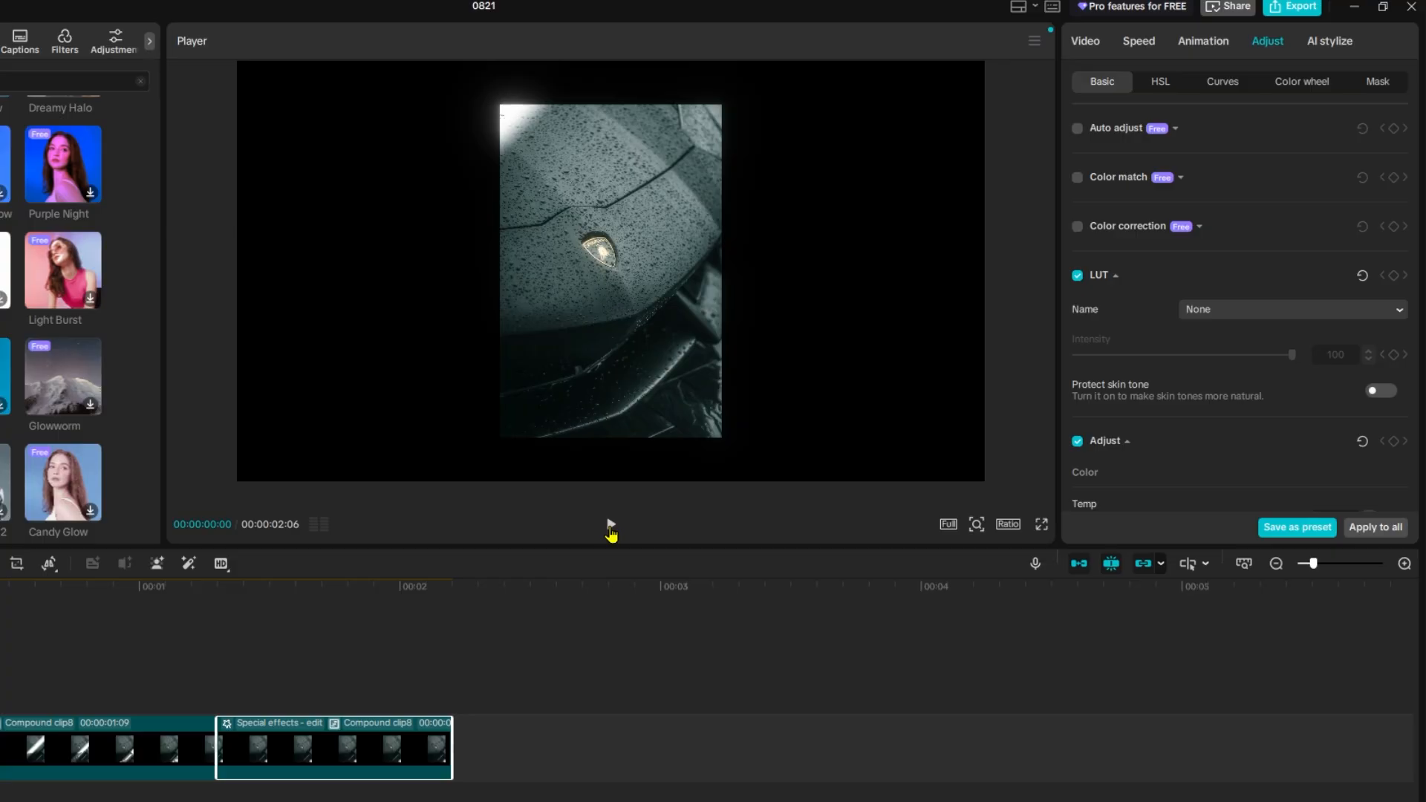
left_click(611, 526)
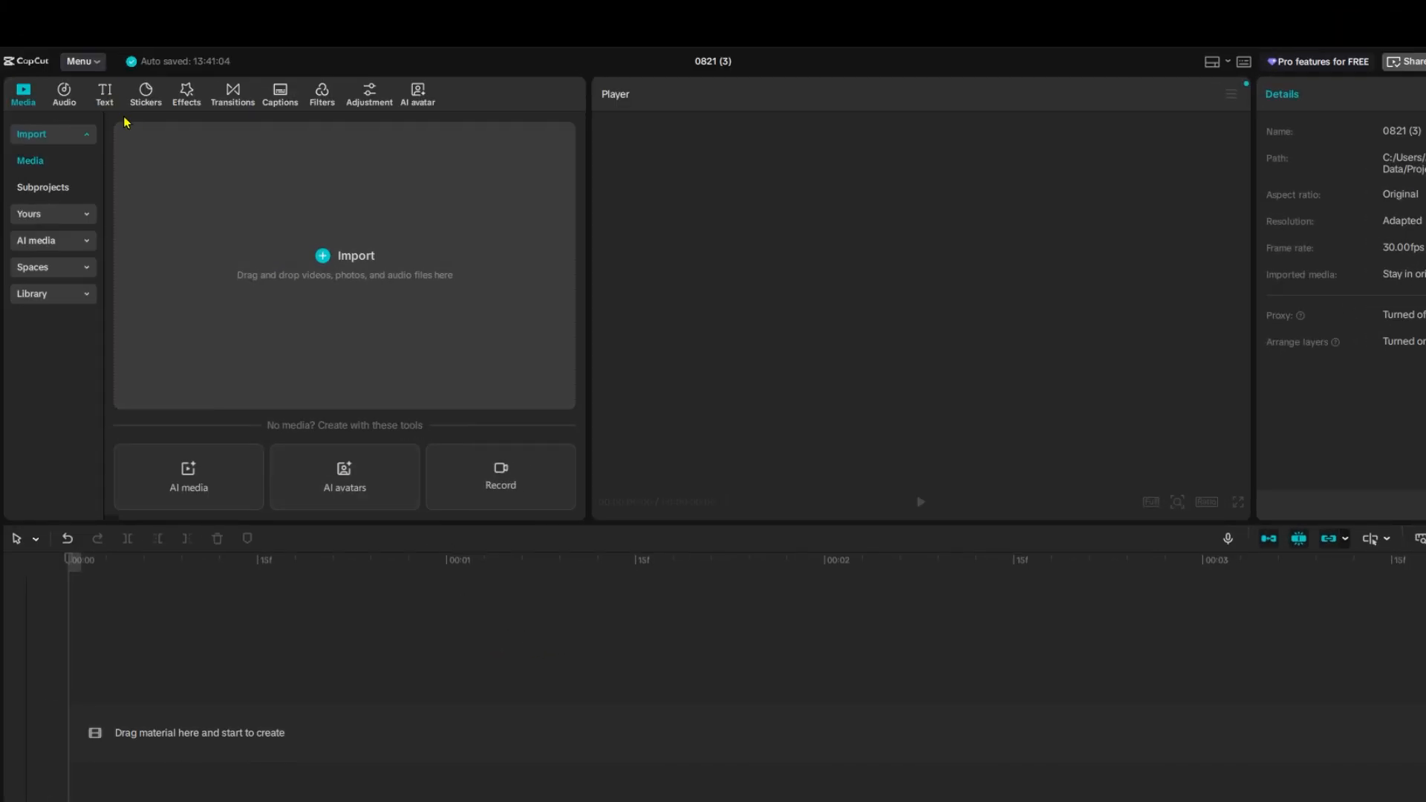
Add a default text clip to the empty project's timeline and change its text to BANGLADESH
left_click(105, 95)
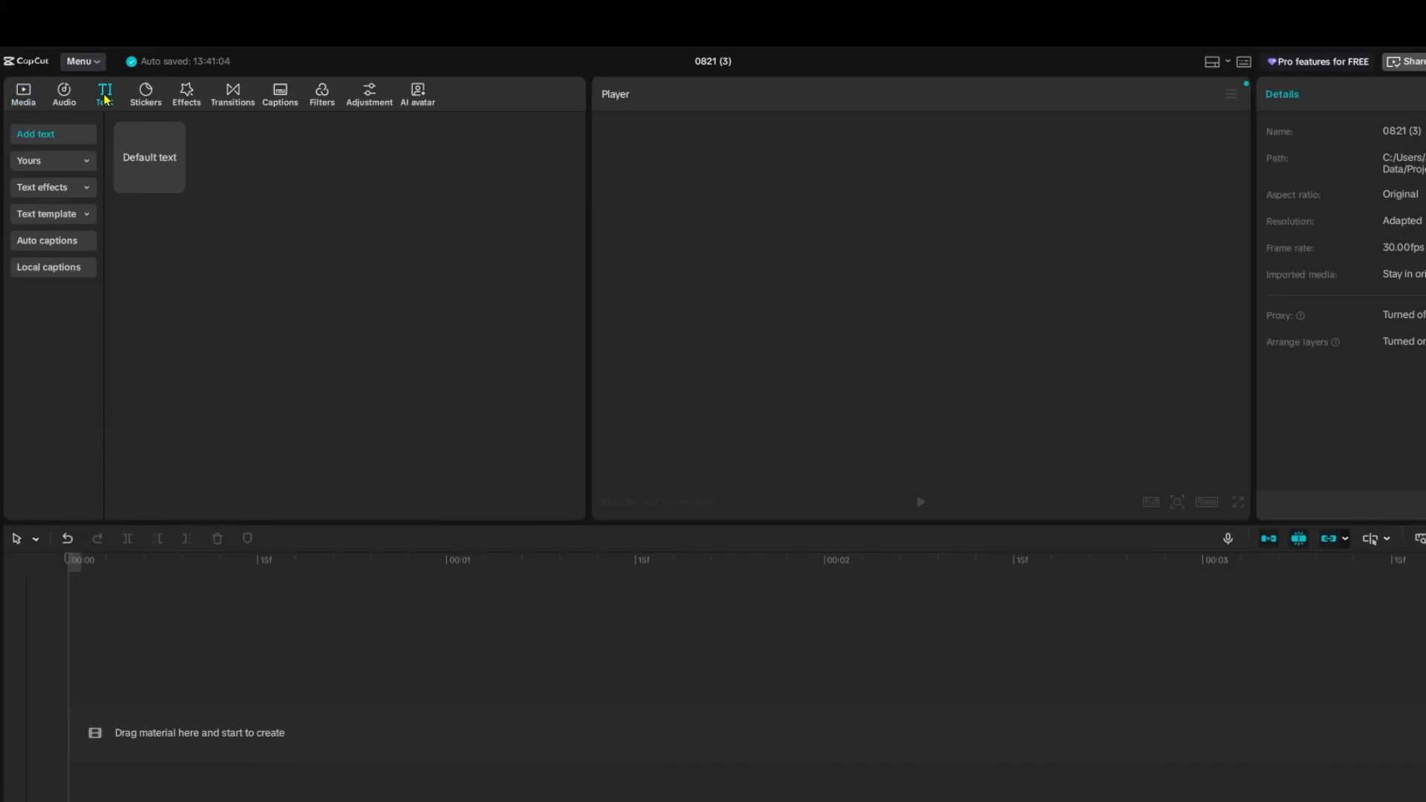
mouse_move(171, 182)
left_click_drag(146, 156, 213, 688)
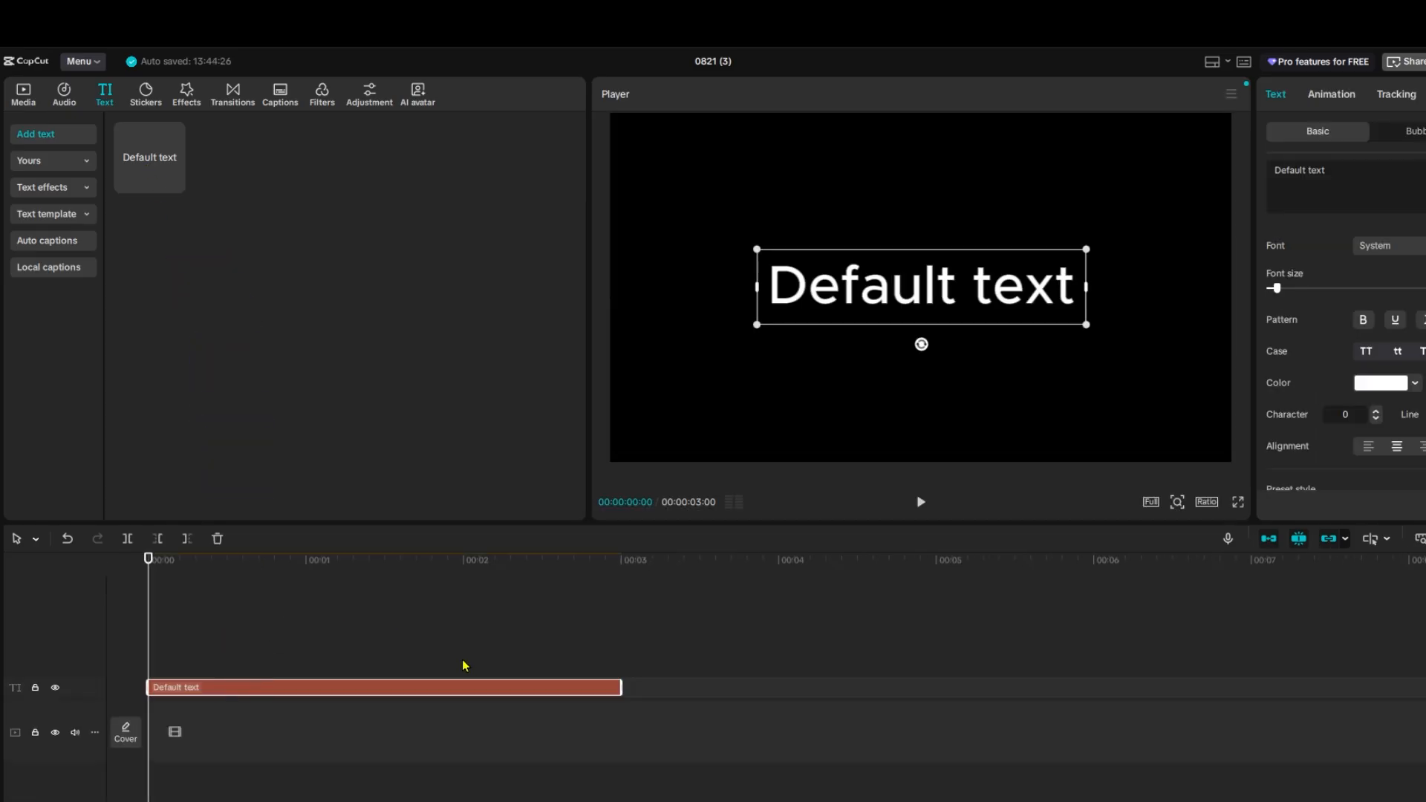
double_click(909, 294)
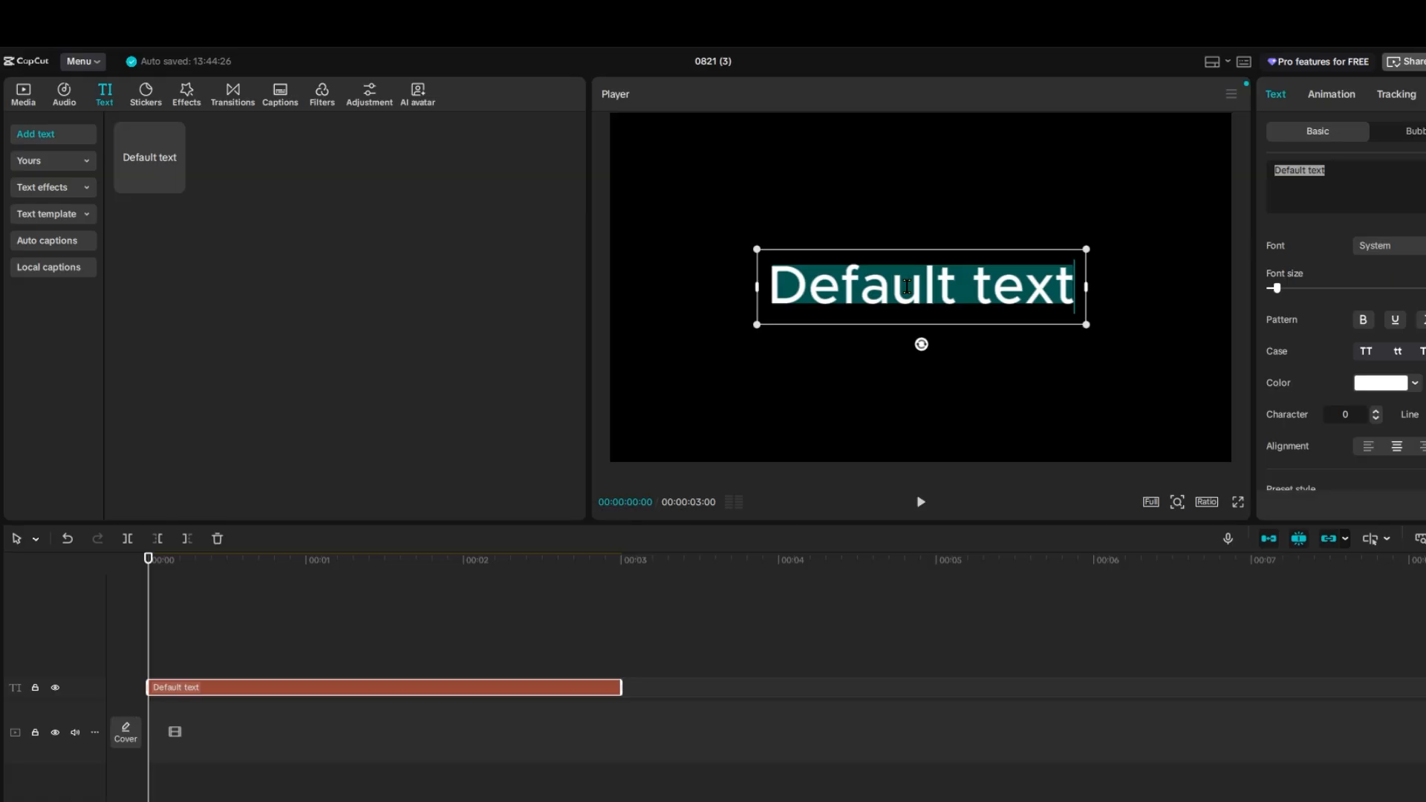
type("BANGLA")
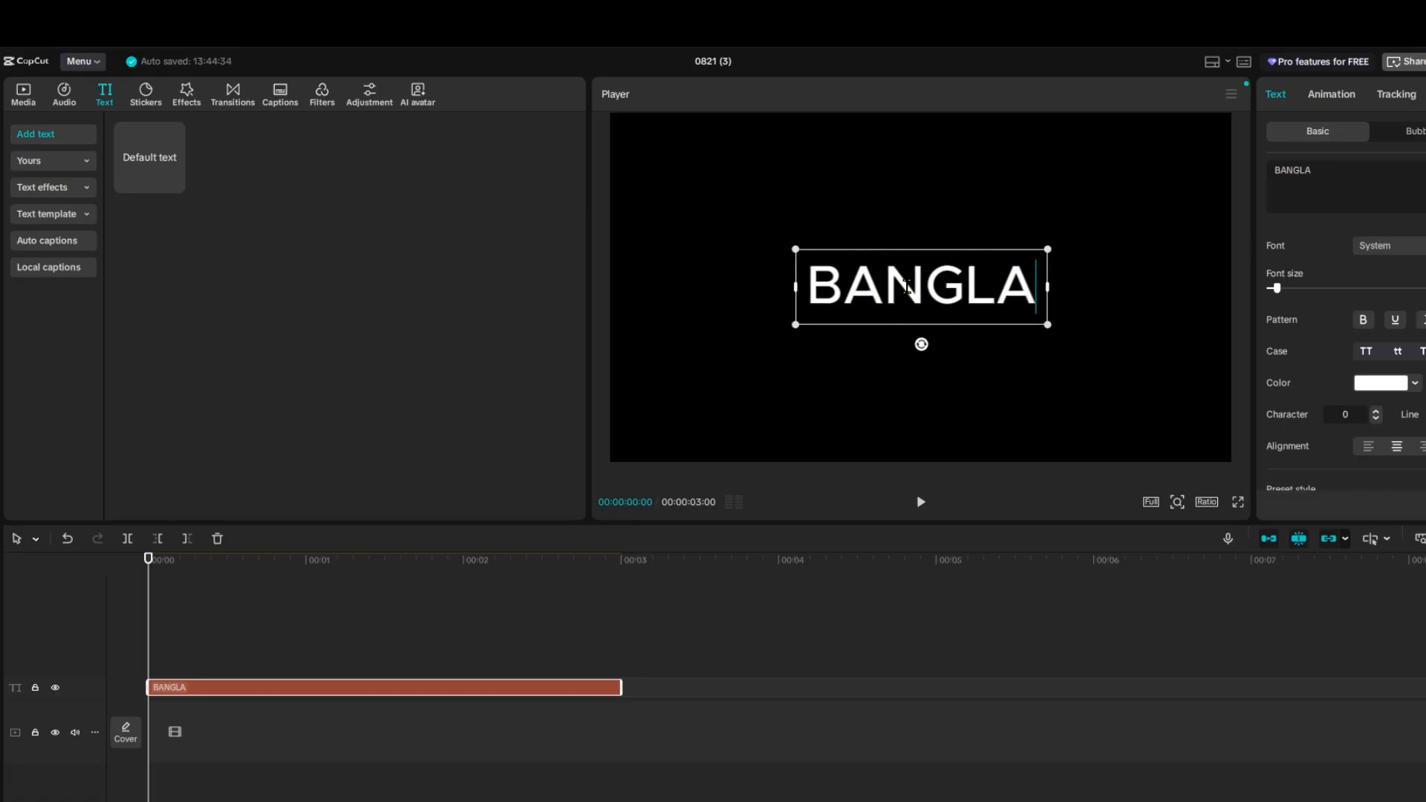
type("DESH")
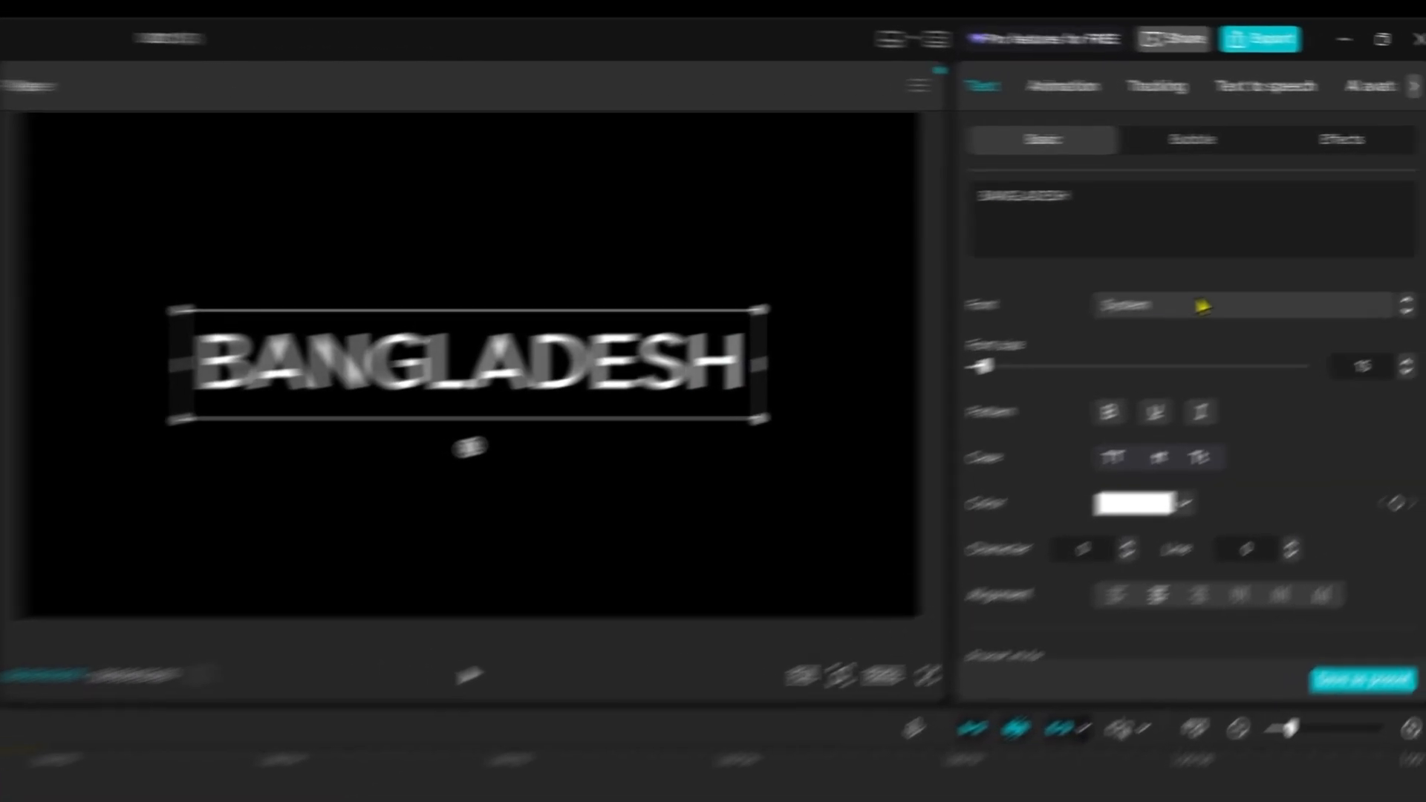
Set the BANGLADESH text's font to Kanit Black and its font size to 27
left_click(1423, 245)
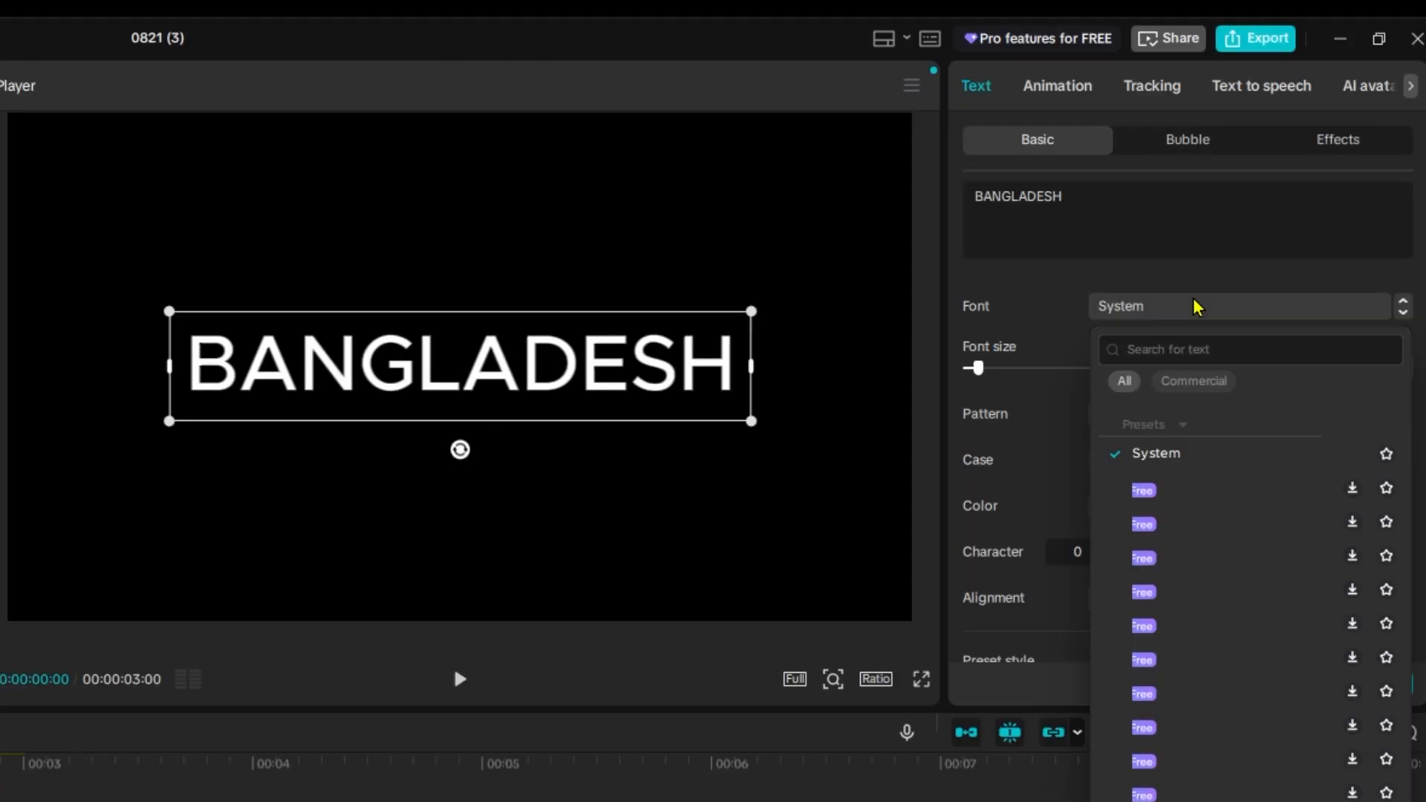
left_click(1202, 341)
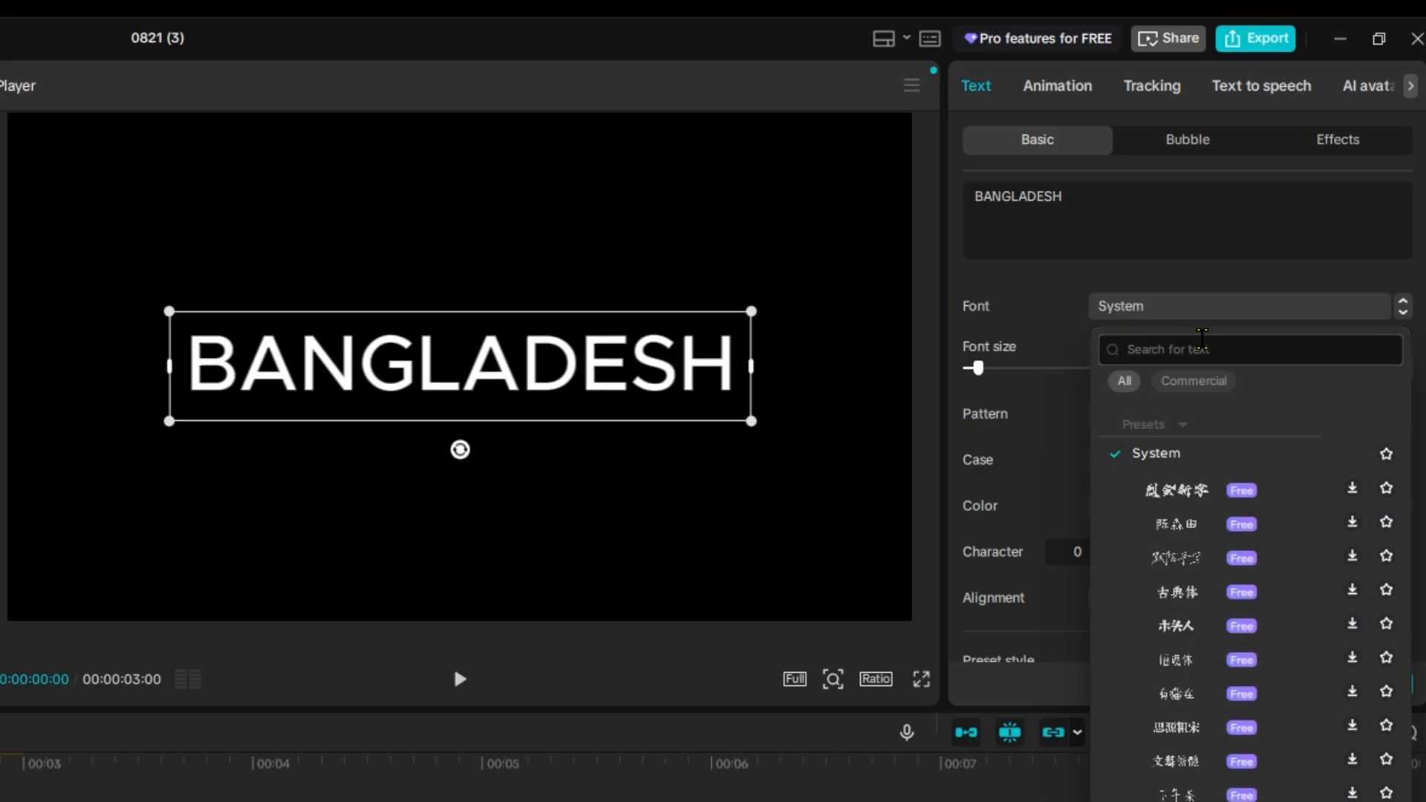
type("KANI")
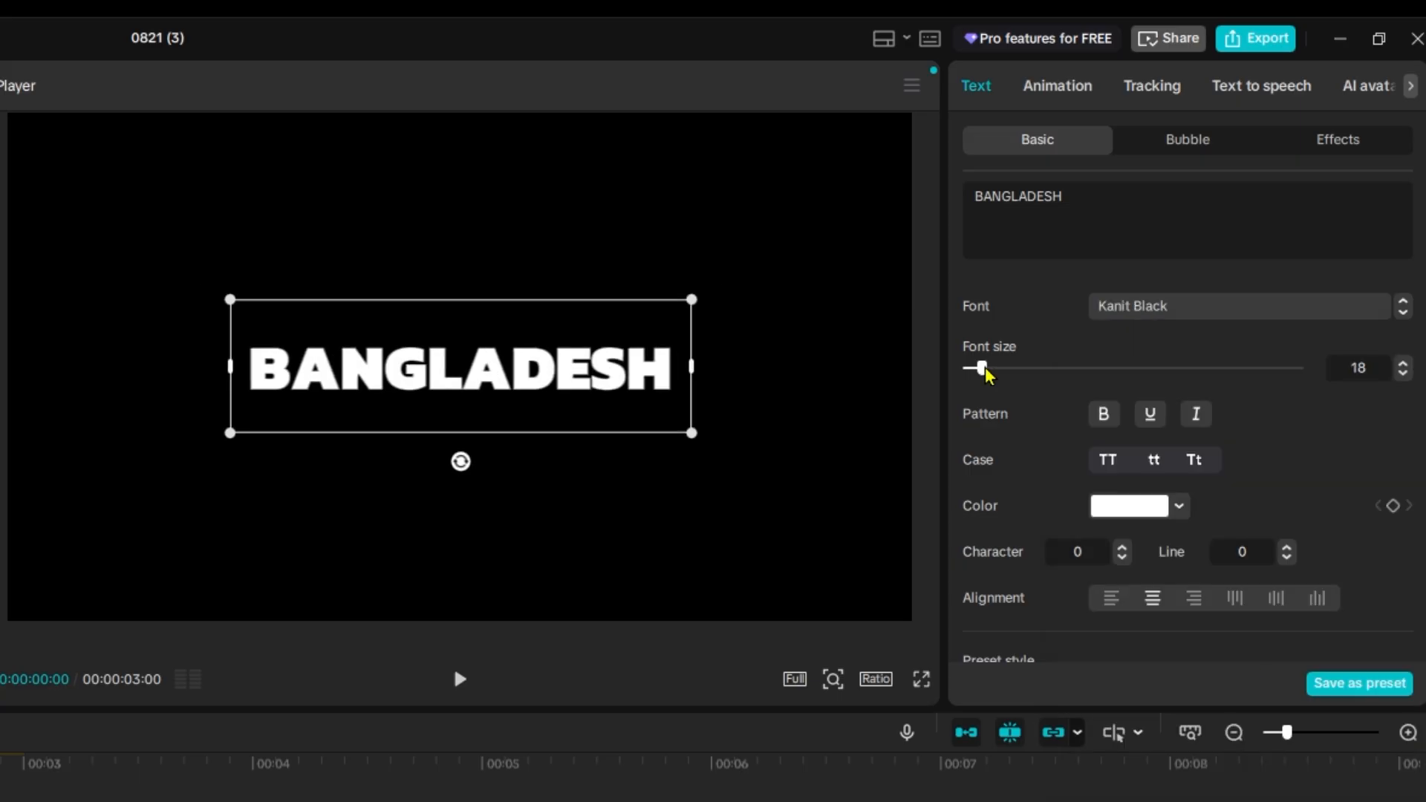
left_click_drag(983, 369, 995, 373)
Apply the silver metallic gradient text effect to the BANGLADESH title
scroll(1137, 461, "down", 2)
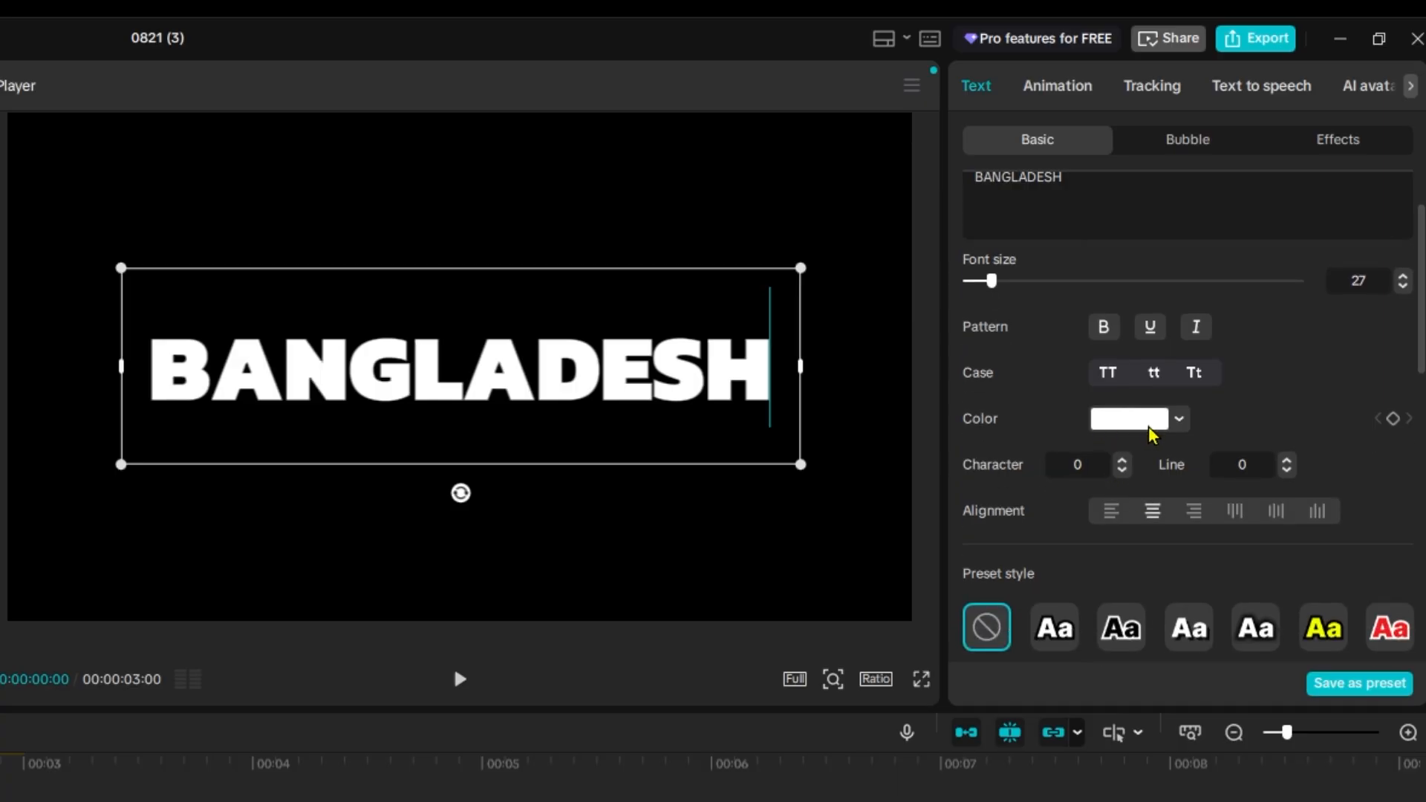
scroll(1152, 436, "down", 2)
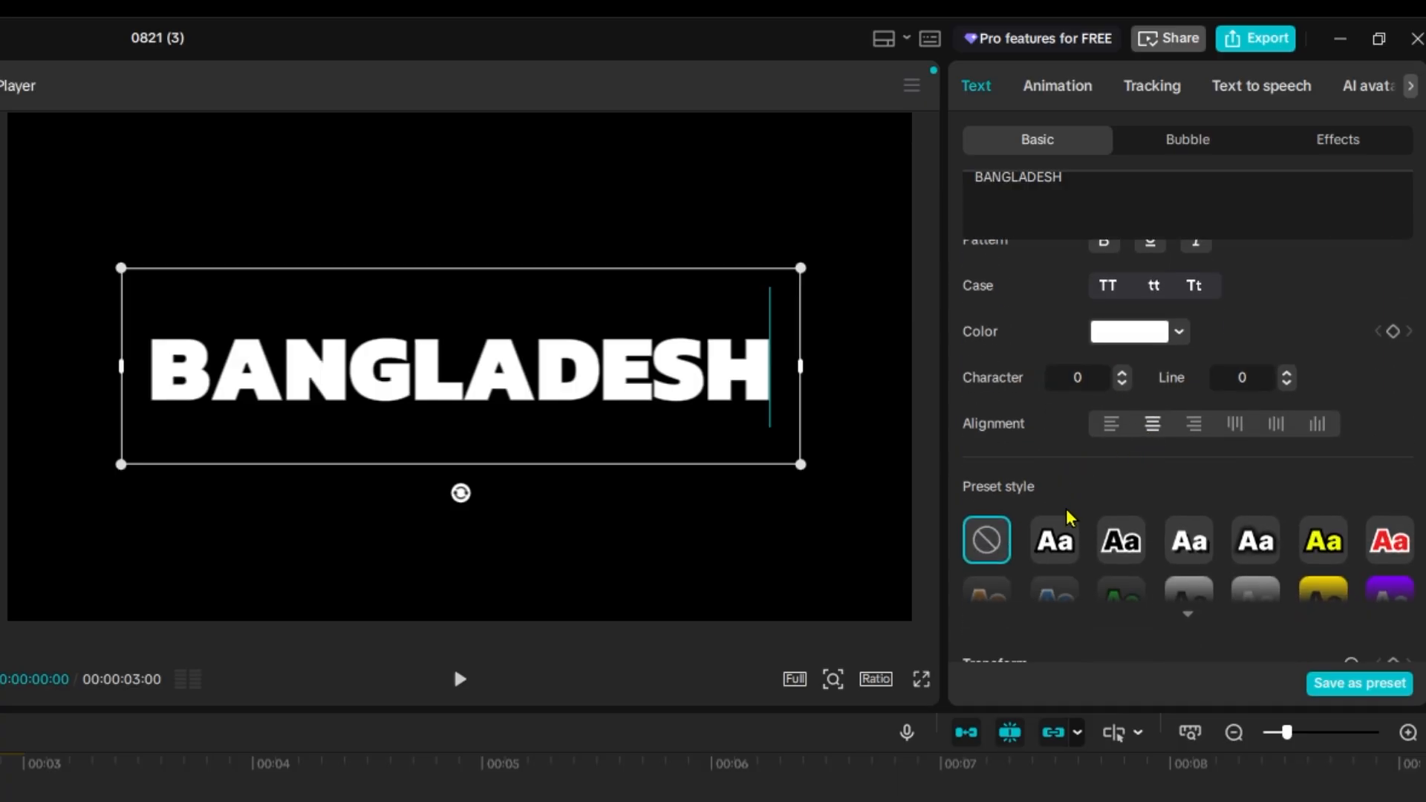
scroll(1096, 517, "down", 6)
scroll(1111, 454, "up", 7)
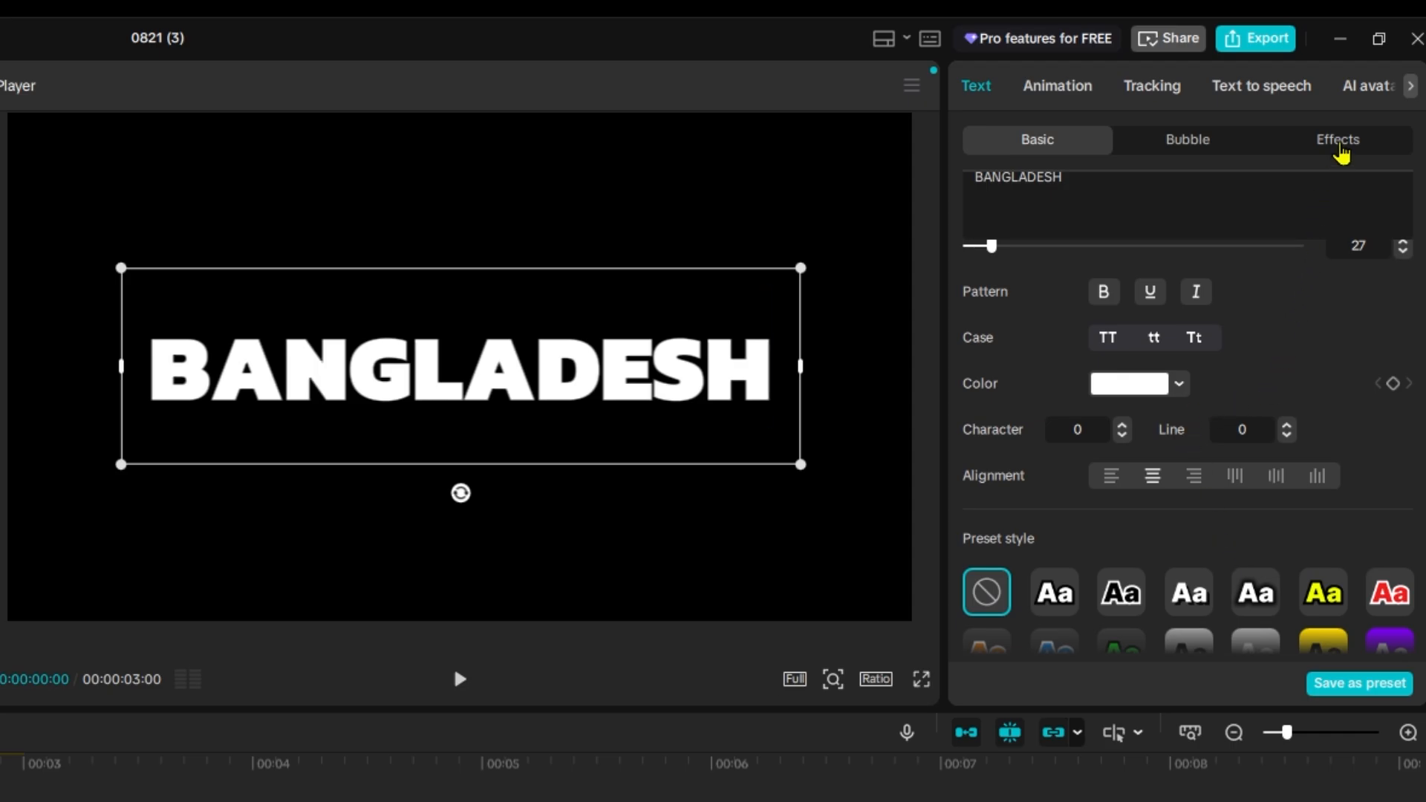
left_click(1340, 149)
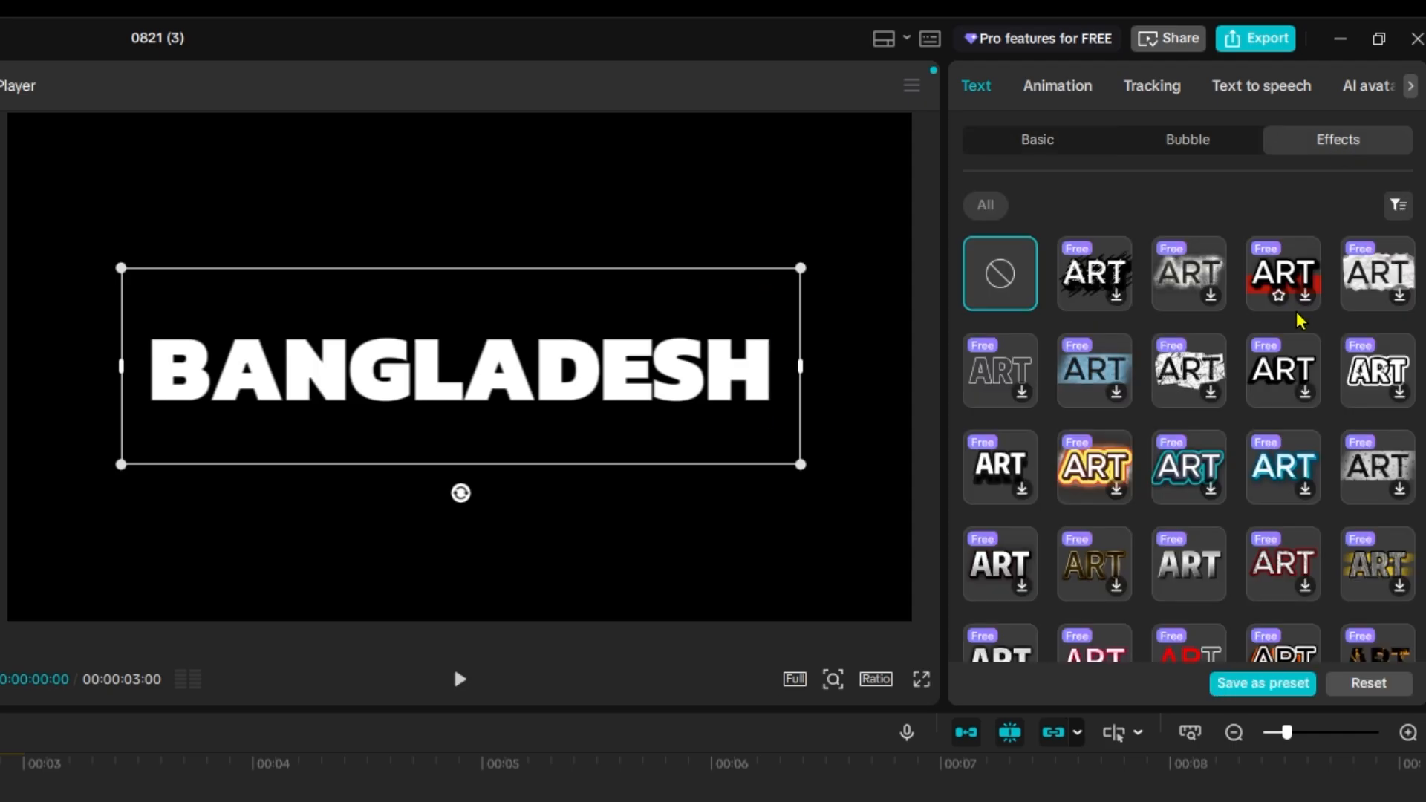
left_click(1174, 573)
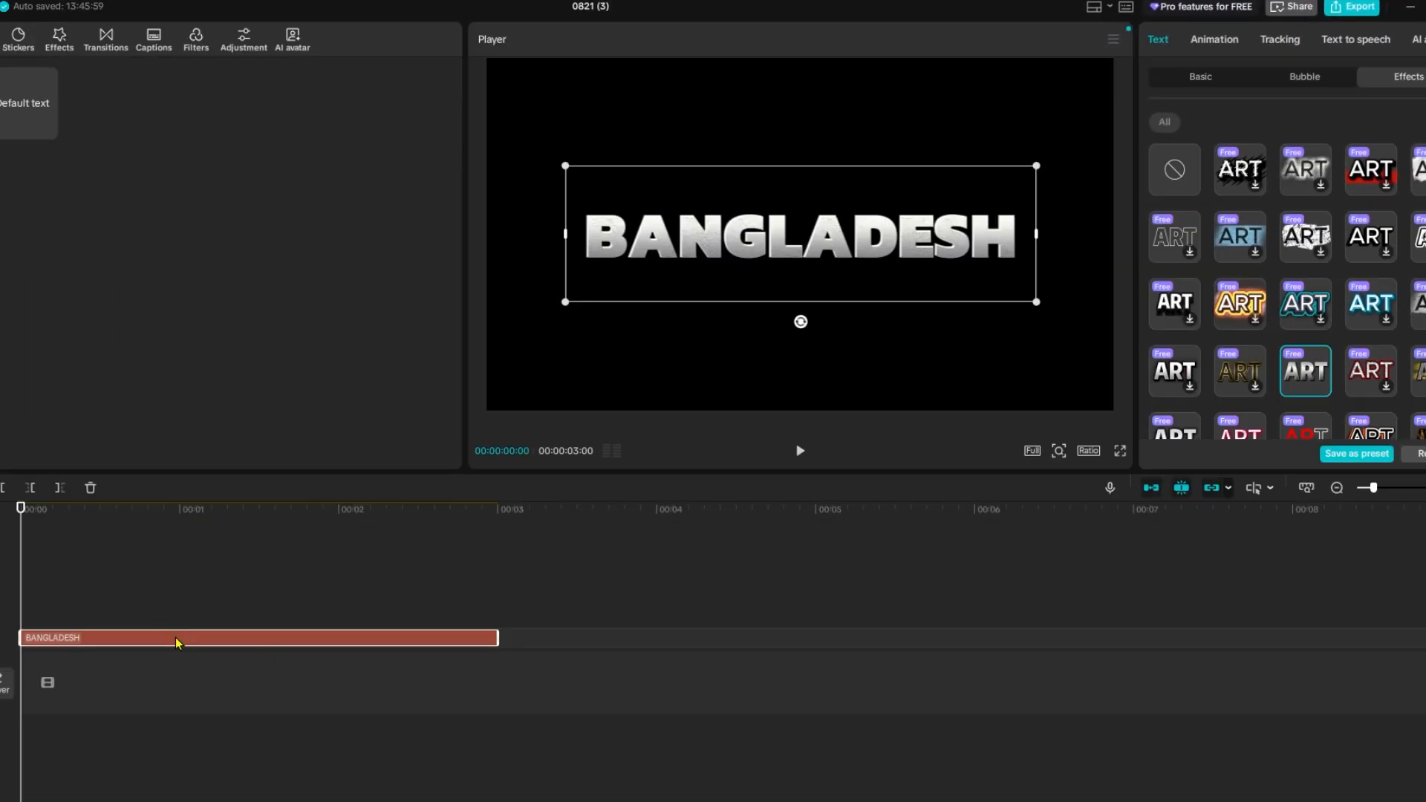
Convert the BANGLADESH title into a compound clip and add a Filmstrip mask to it
right_click(178, 641)
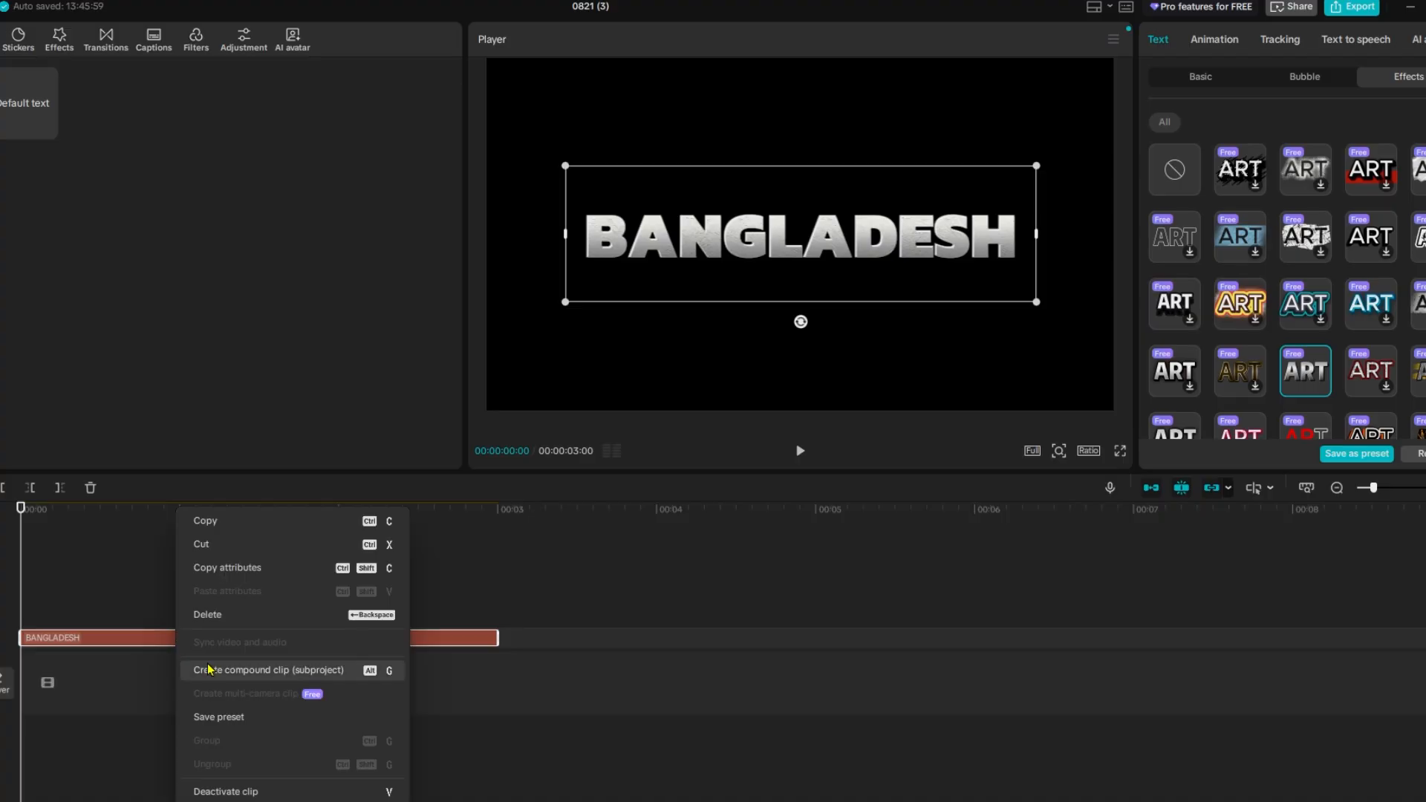
left_click(290, 671)
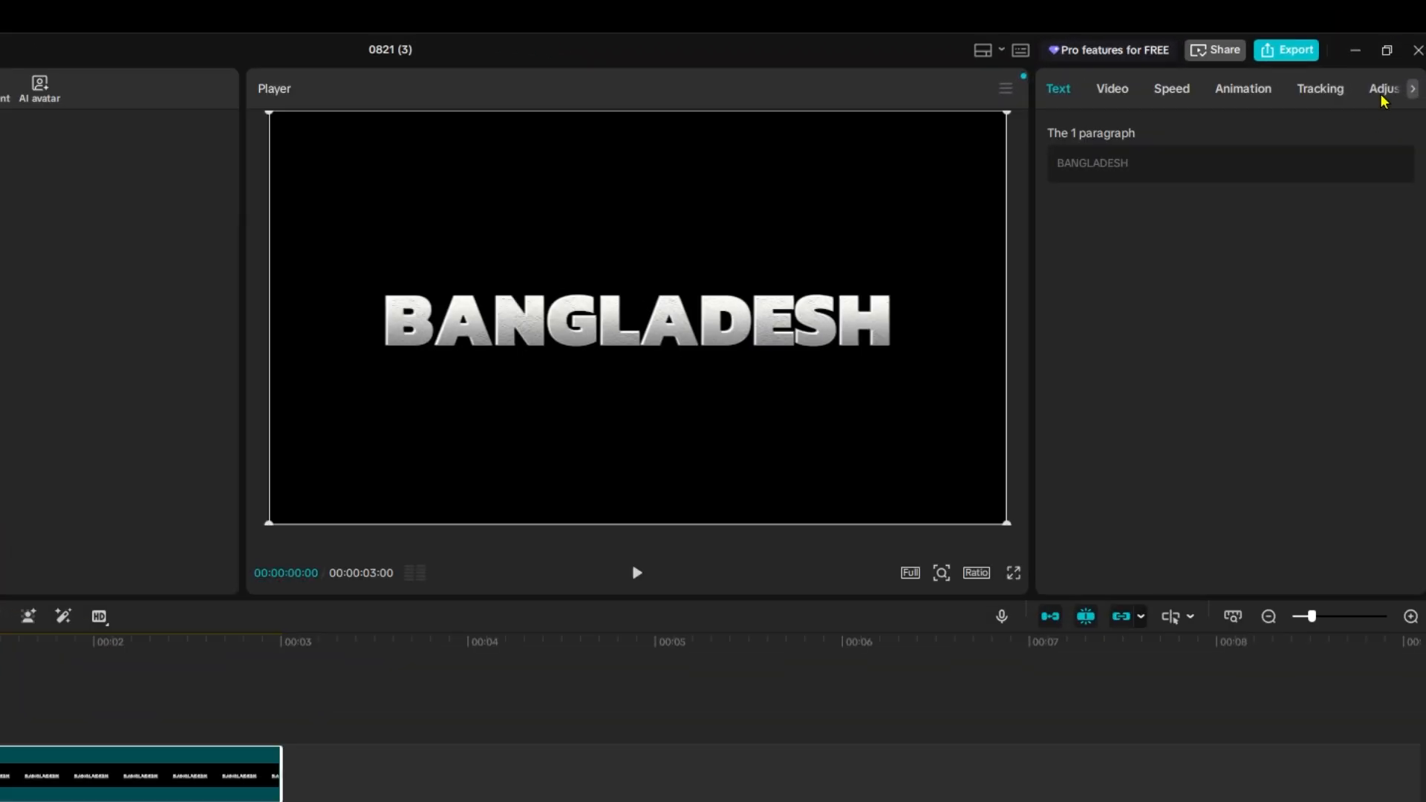
left_click(1424, 38)
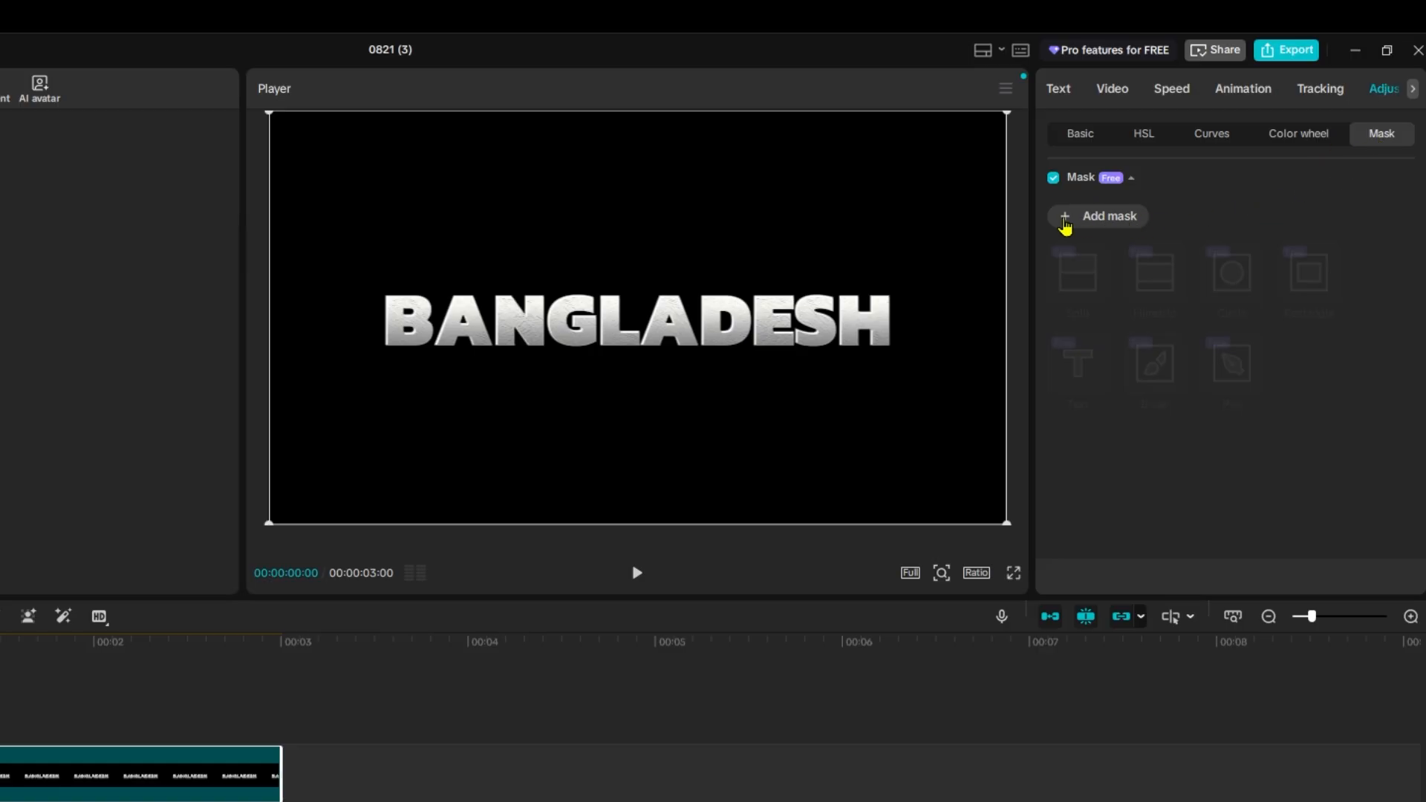
left_click(1066, 218)
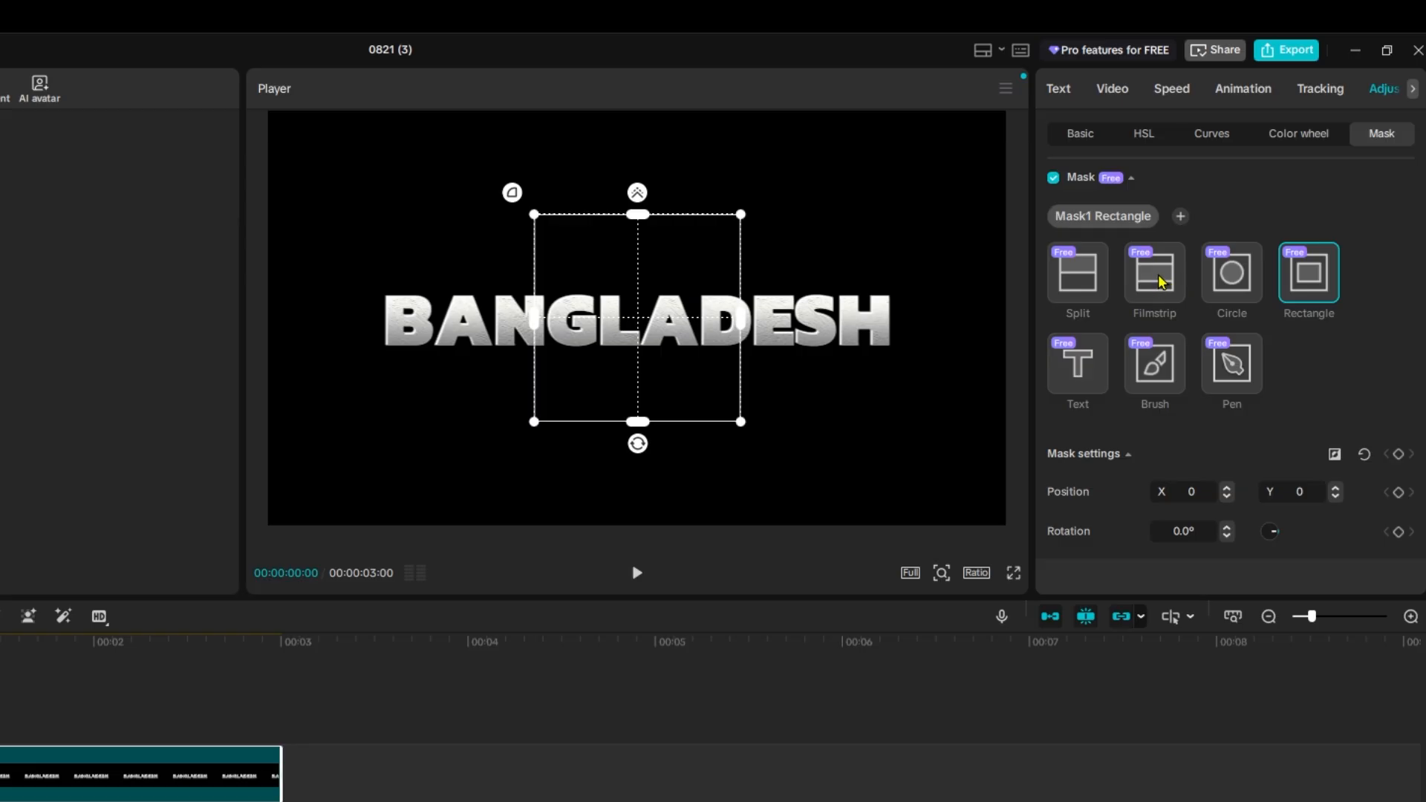
left_click(1161, 281)
Set the filmstrip mask's rotation to -52°, narrow its size to about 330 and set its feather to 75
scroll(1188, 334, "down", 1)
left_click(1181, 460)
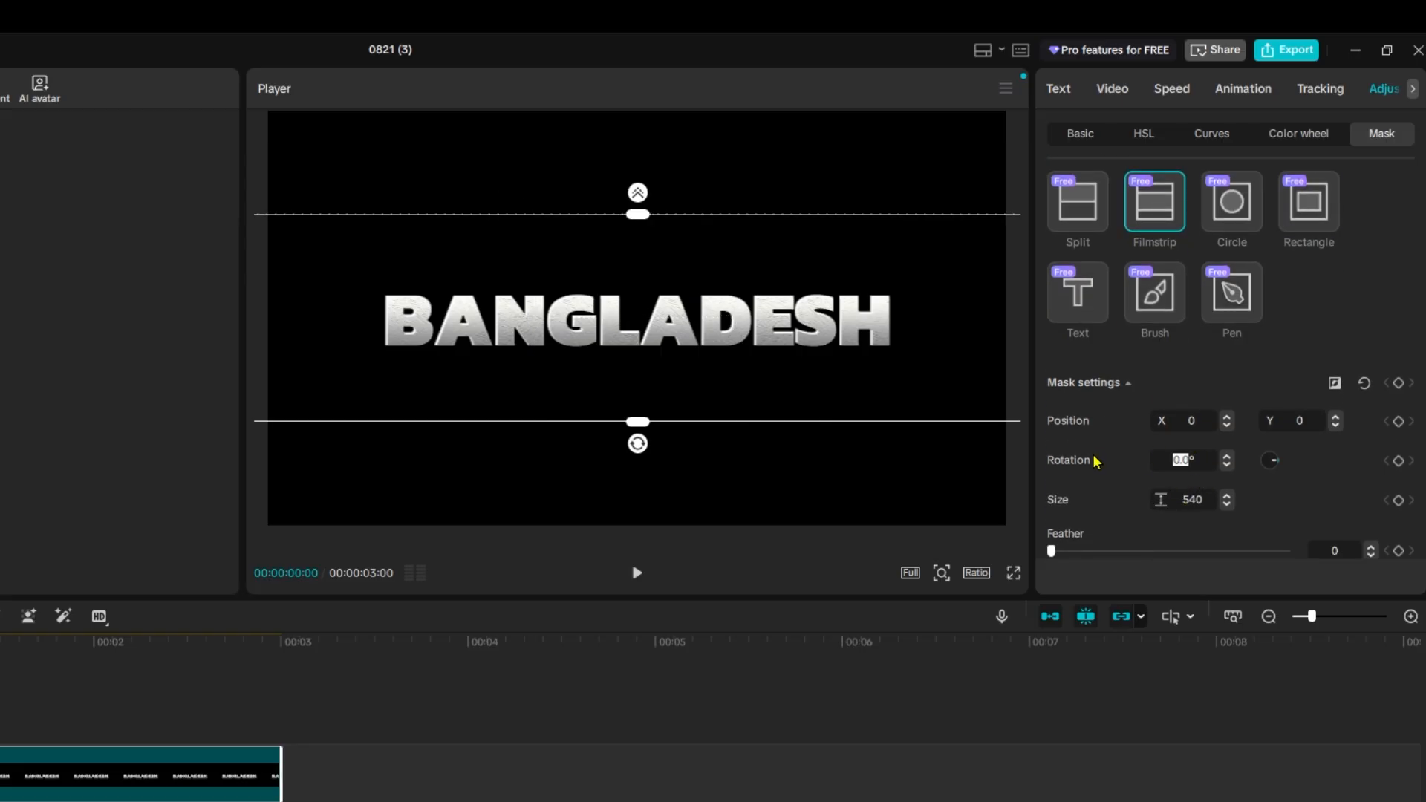
type("-52")
key("Return")
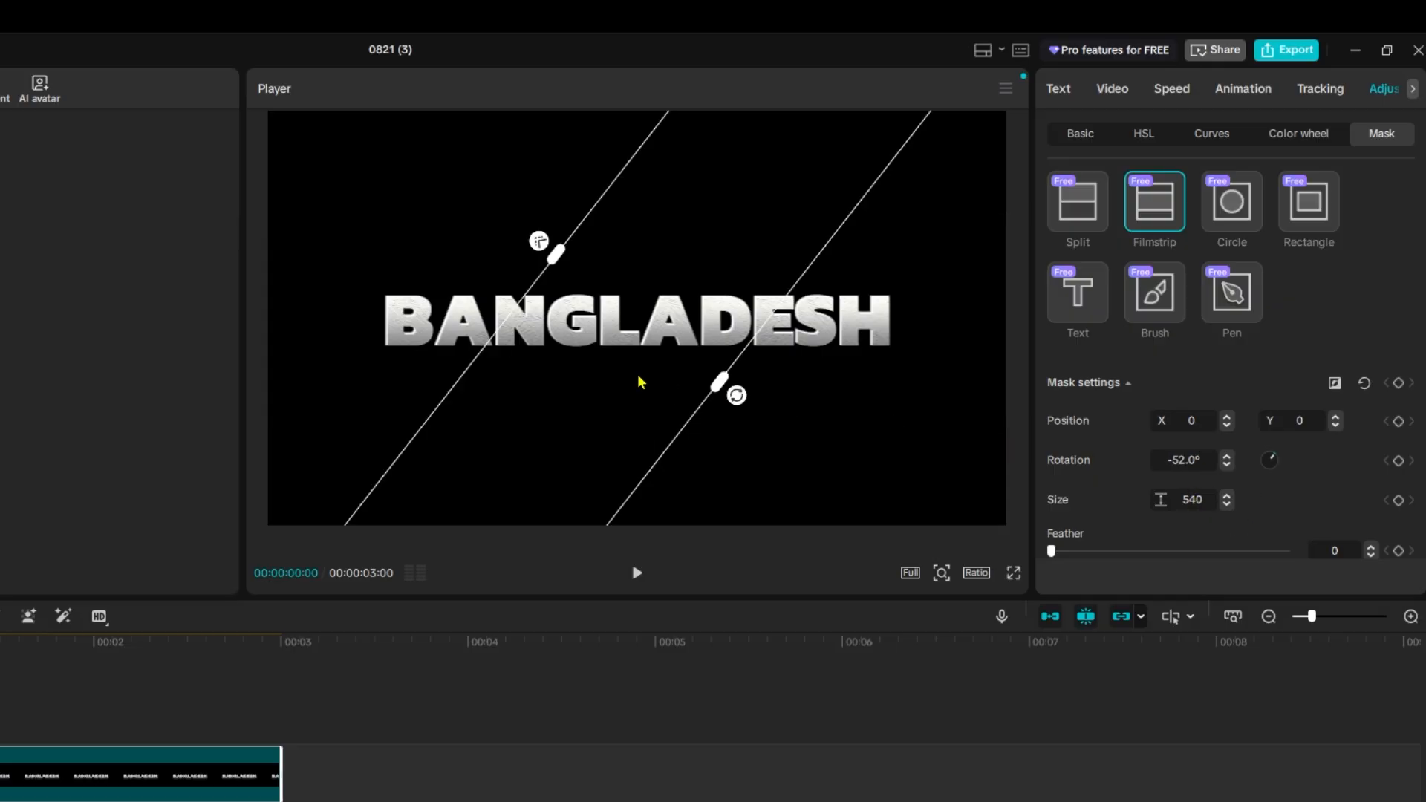
left_click_drag(723, 382, 685, 364)
scroll(1233, 473, "down", 1)
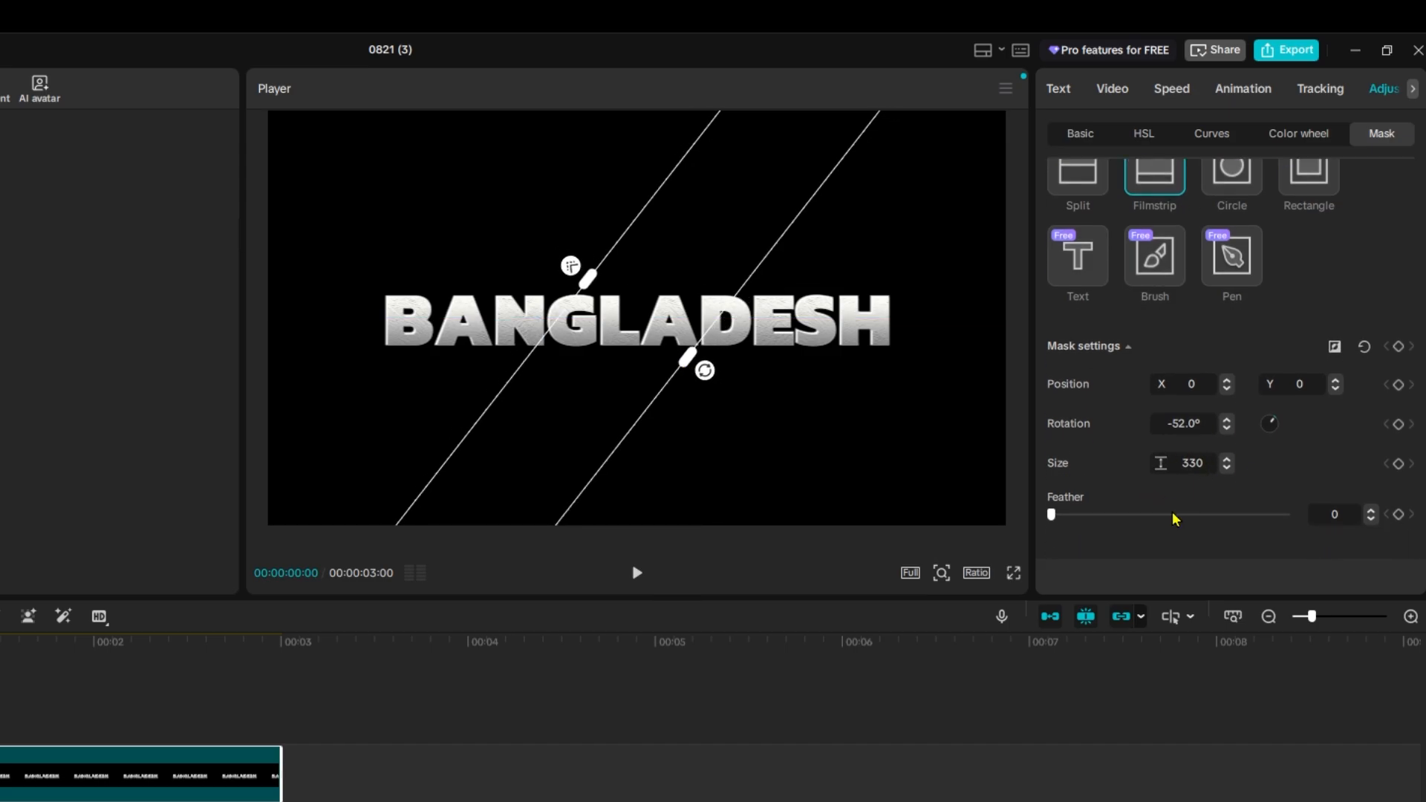
left_click(1325, 513)
key("Return")
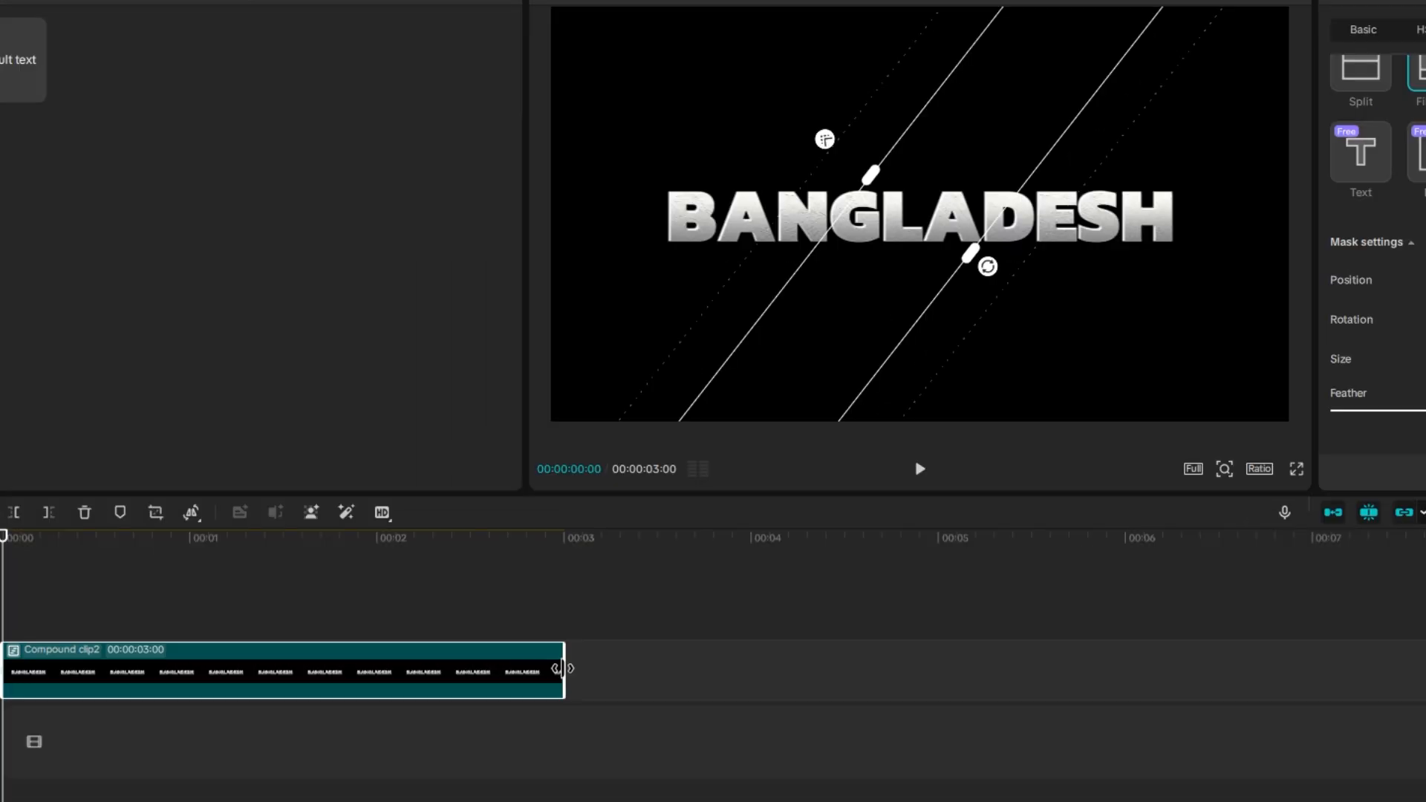
Trim the end of the compound clip to a duration of 00:00:02:08
left_click_drag(281, 778, 178, 778)
left_click_drag(460, 674, 425, 678)
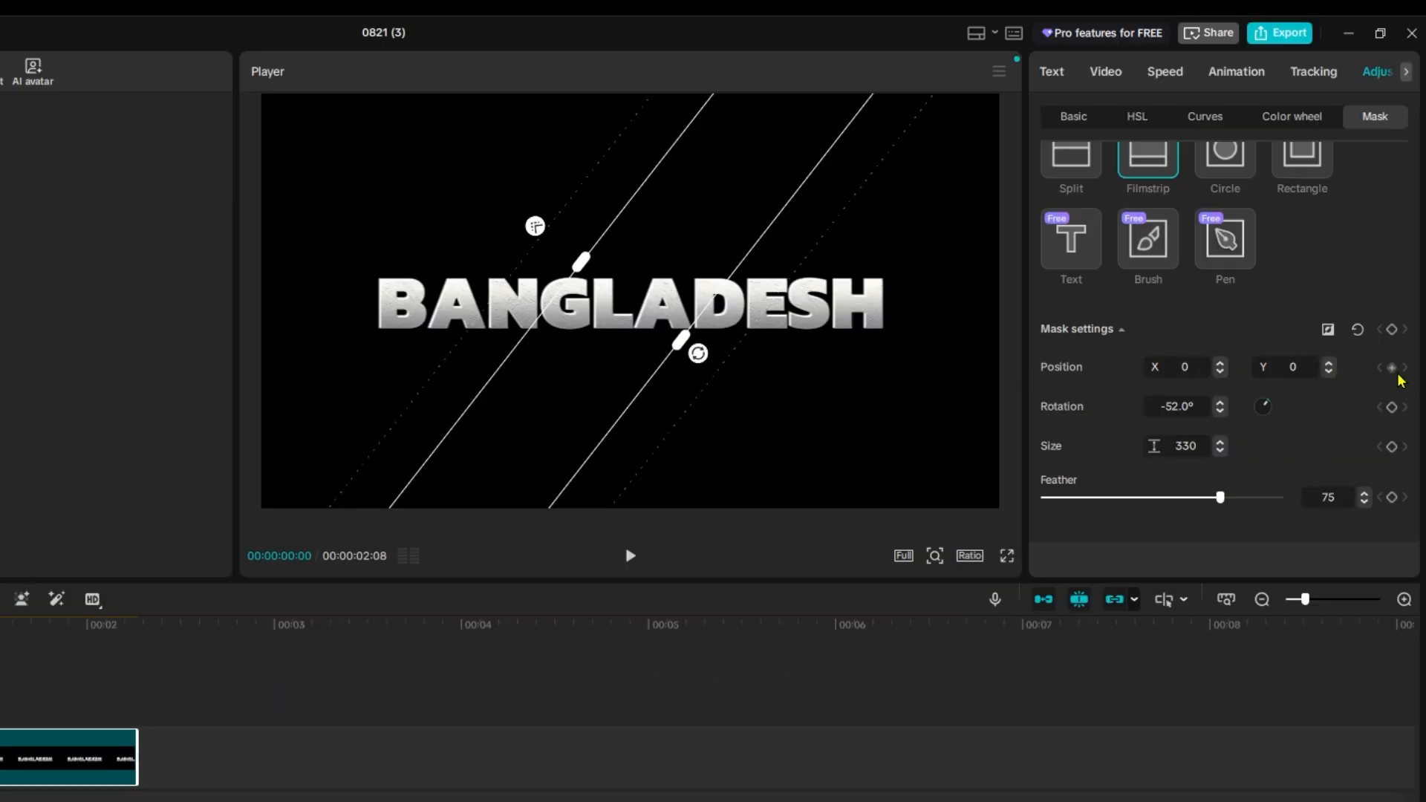
Keyframe the mask position from above and left of the title at the clip's start to about X 960, Y -432 at its end
left_click(1392, 368)
left_click_drag(634, 309, 343, 180)
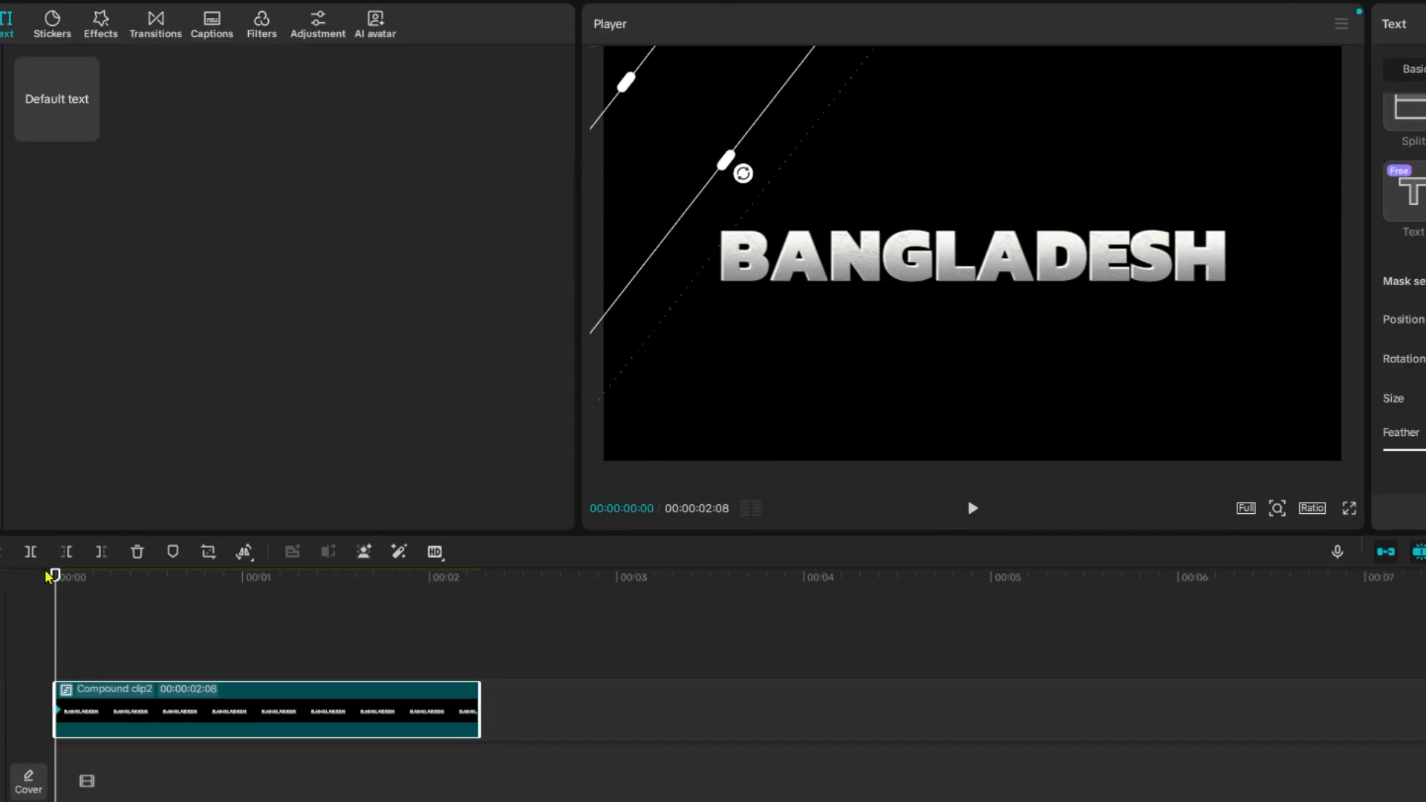
left_click_drag(55, 576, 478, 668)
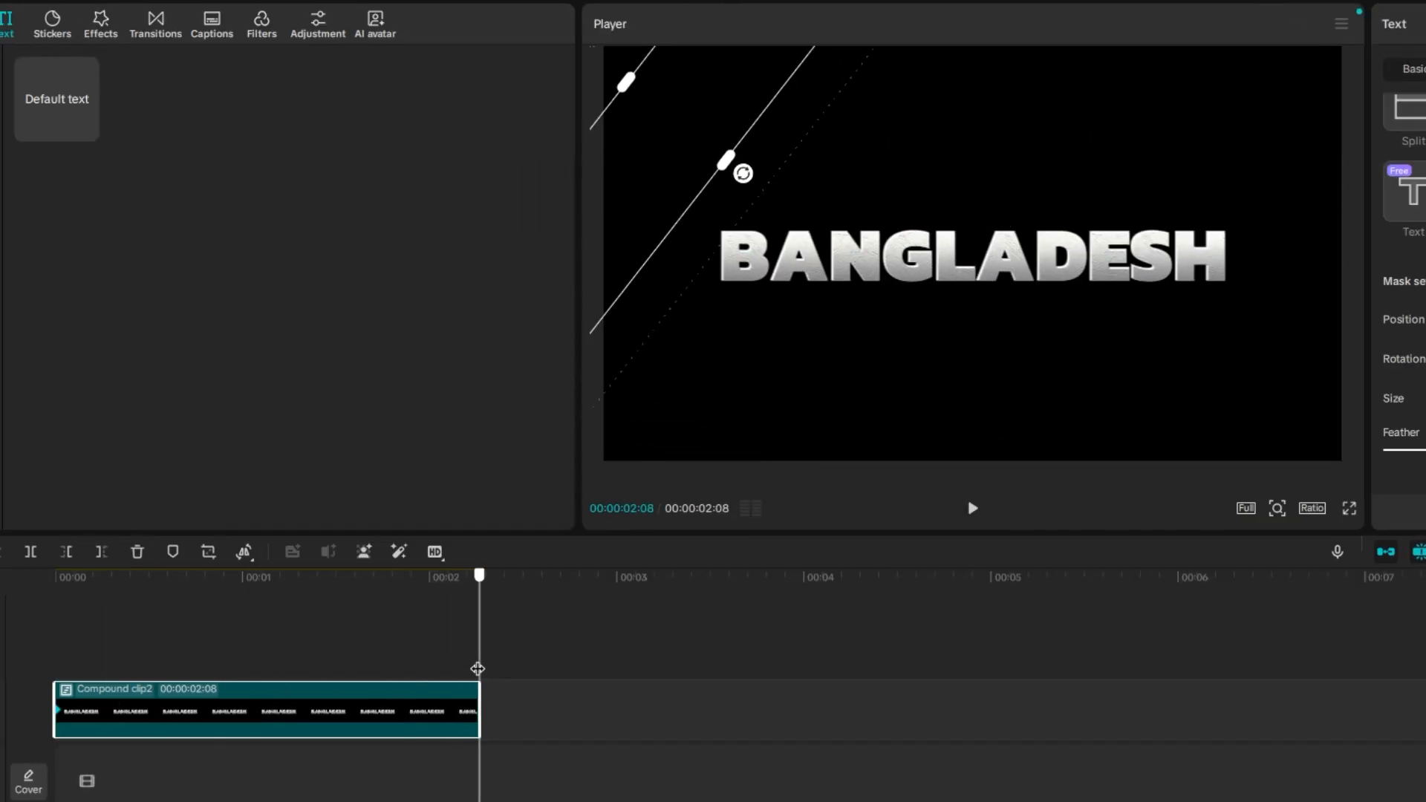
left_click_drag(684, 130, 1371, 420)
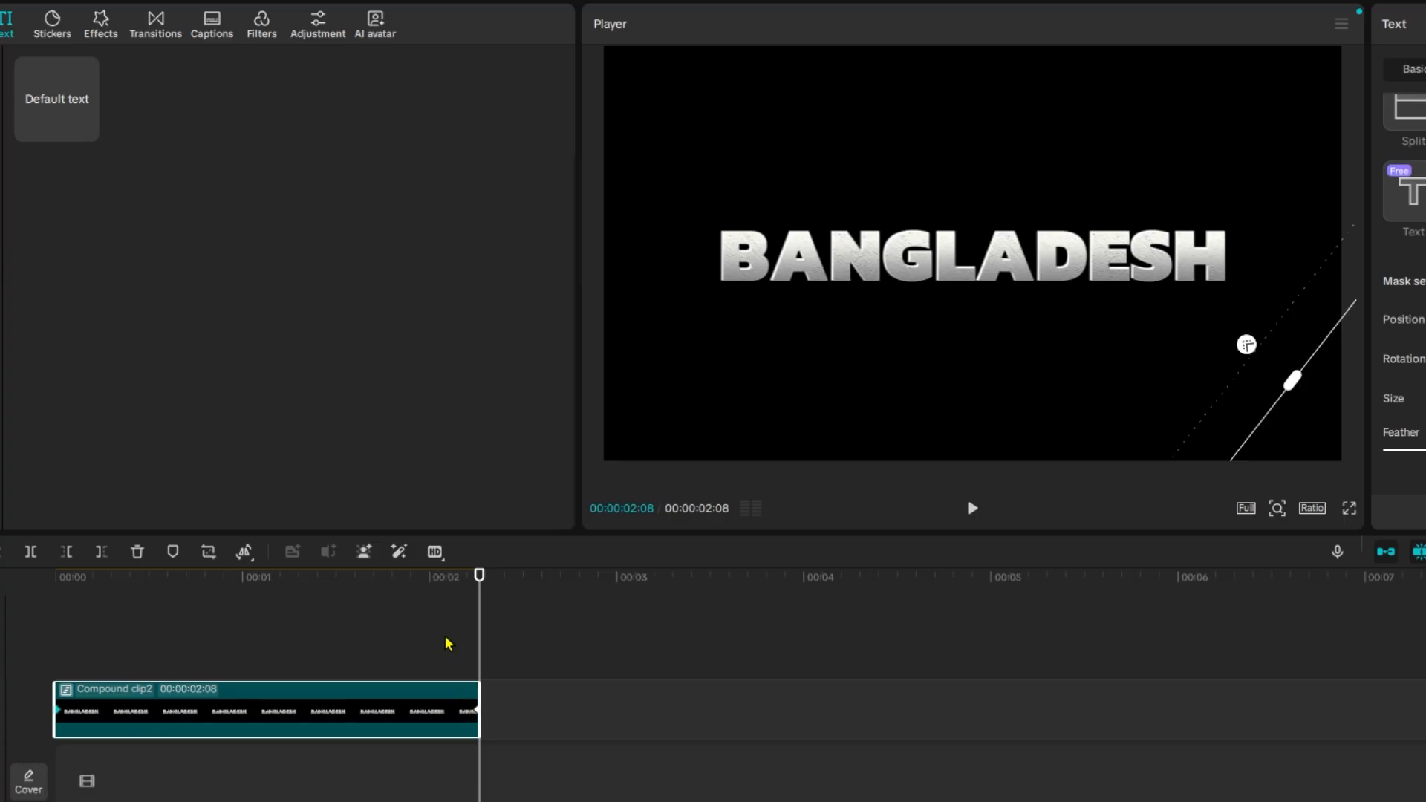
left_click_drag(407, 583, 511, 703)
left_click(114, 18)
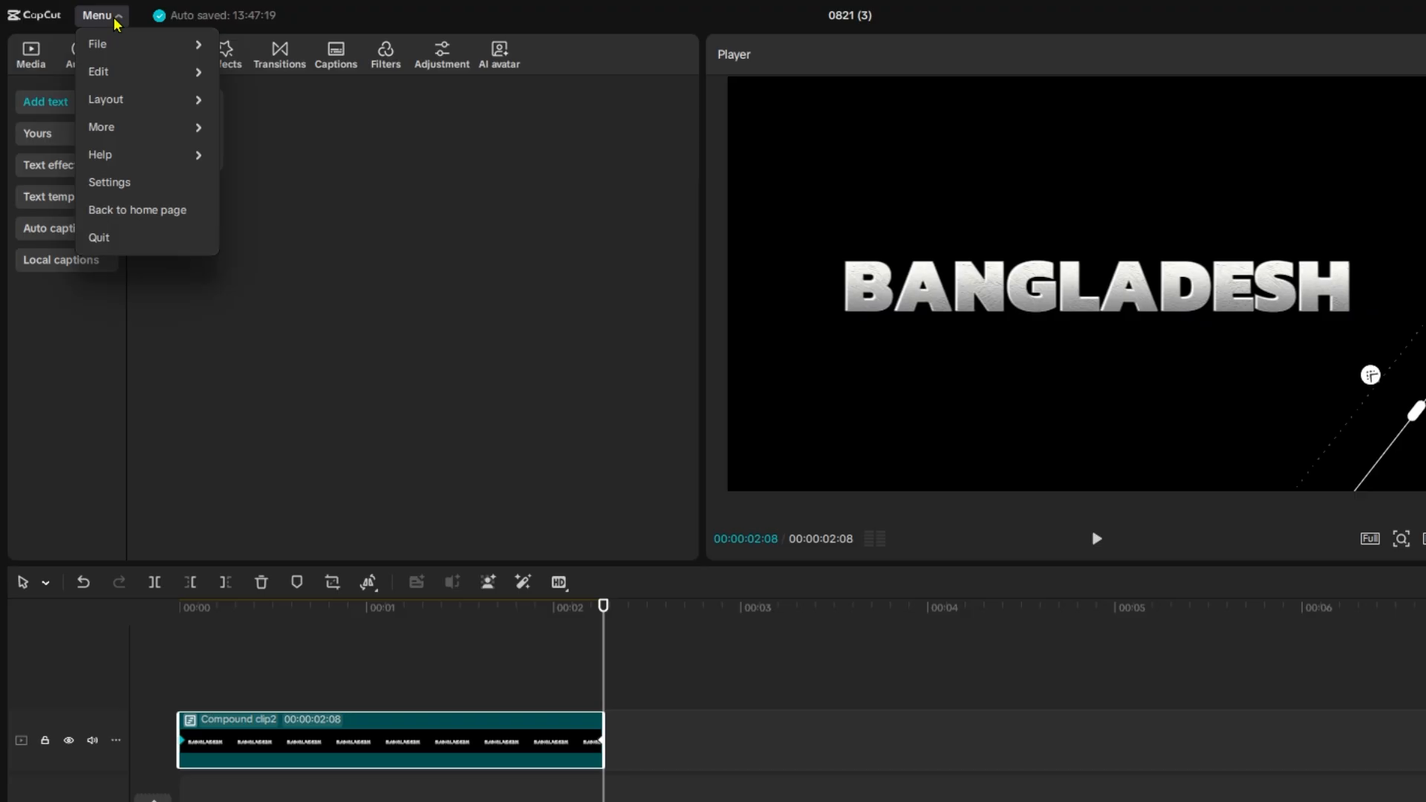
mouse_move(153, 127)
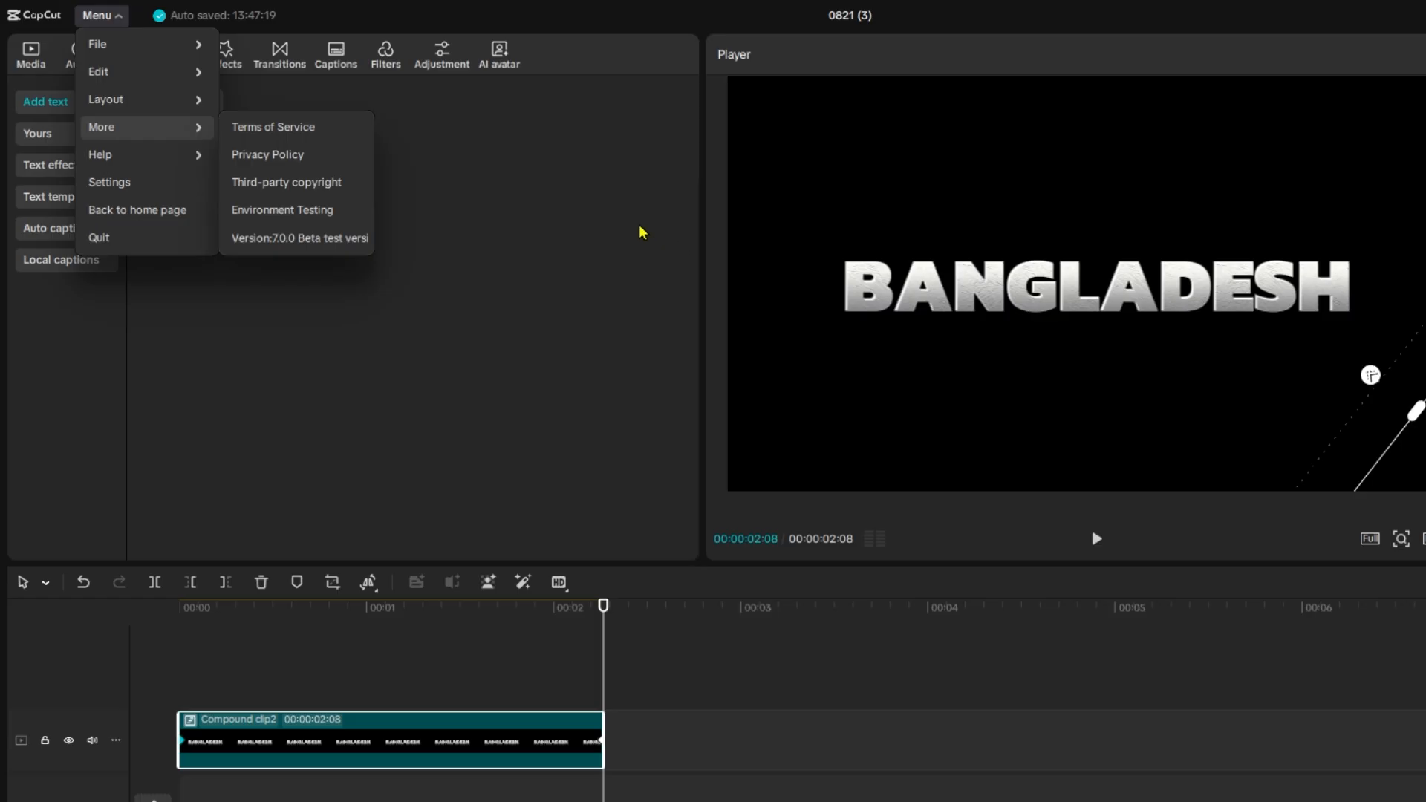
left_click(555, 239)
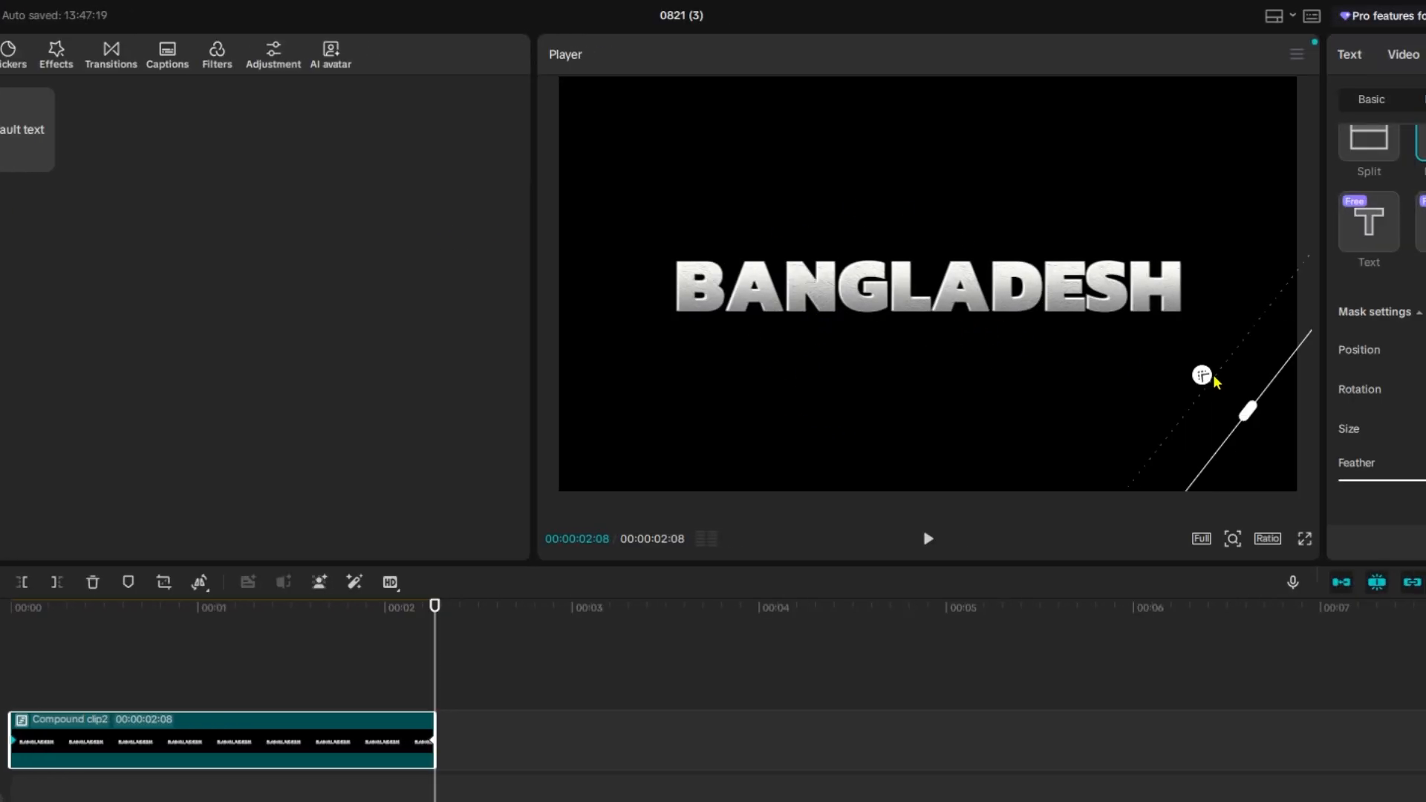
Scrub through the compound clip and play it from the start to review the mask sweep across the title
left_click(173, 608)
left_click_drag(45, 617, 218, 650)
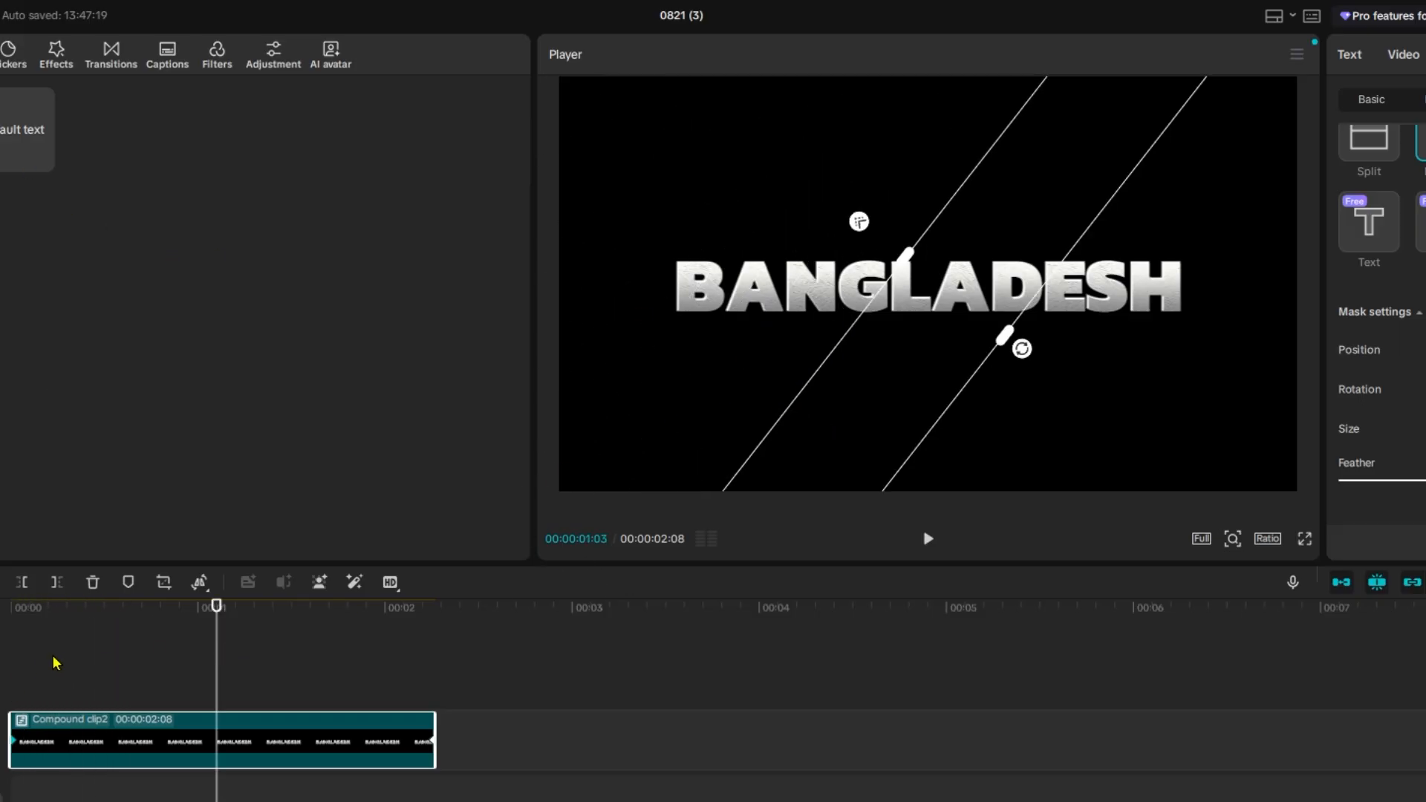
left_click(30, 613)
key("space")
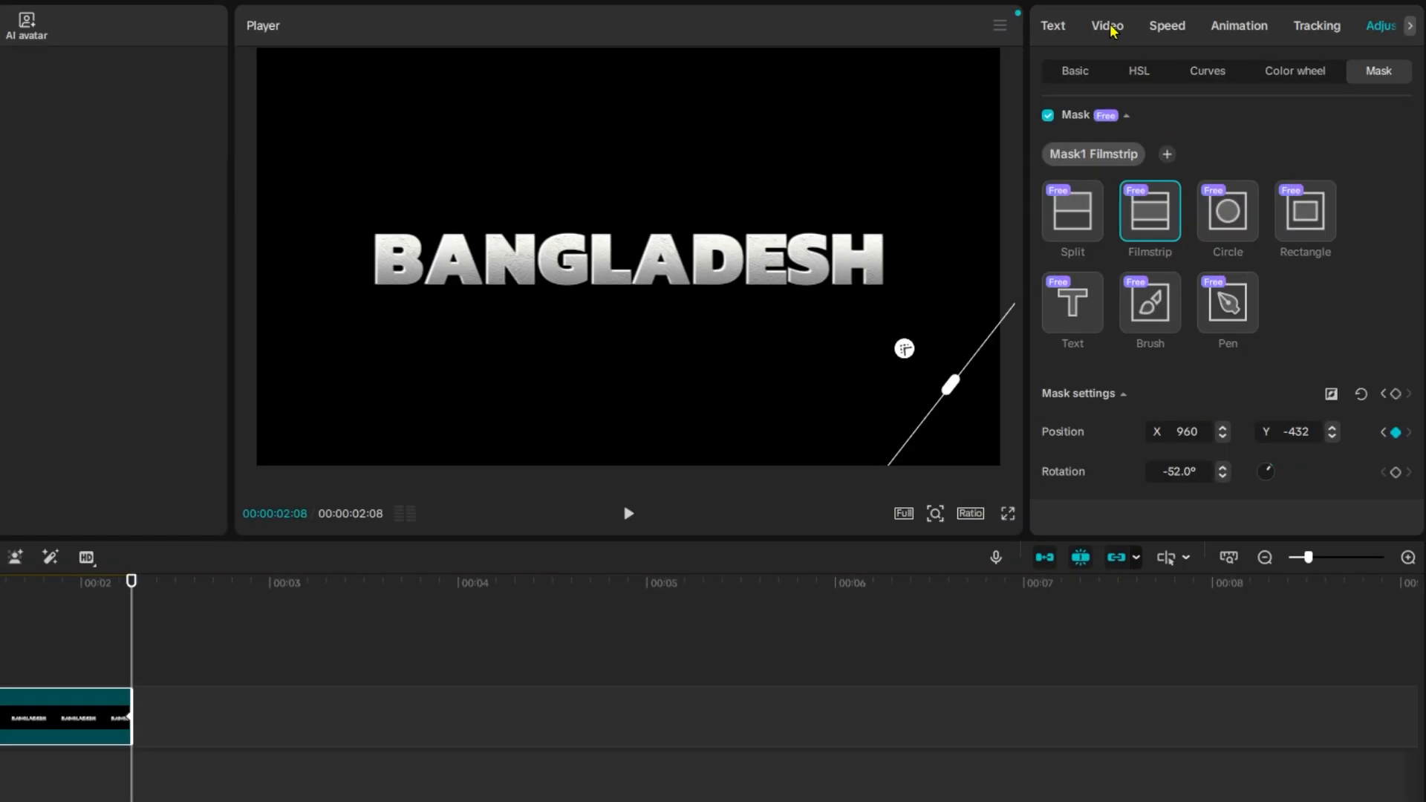
Keyframe the compound clip's scale at 100% on the first frame and enlarge it slightly on the last frame
left_click(1110, 27)
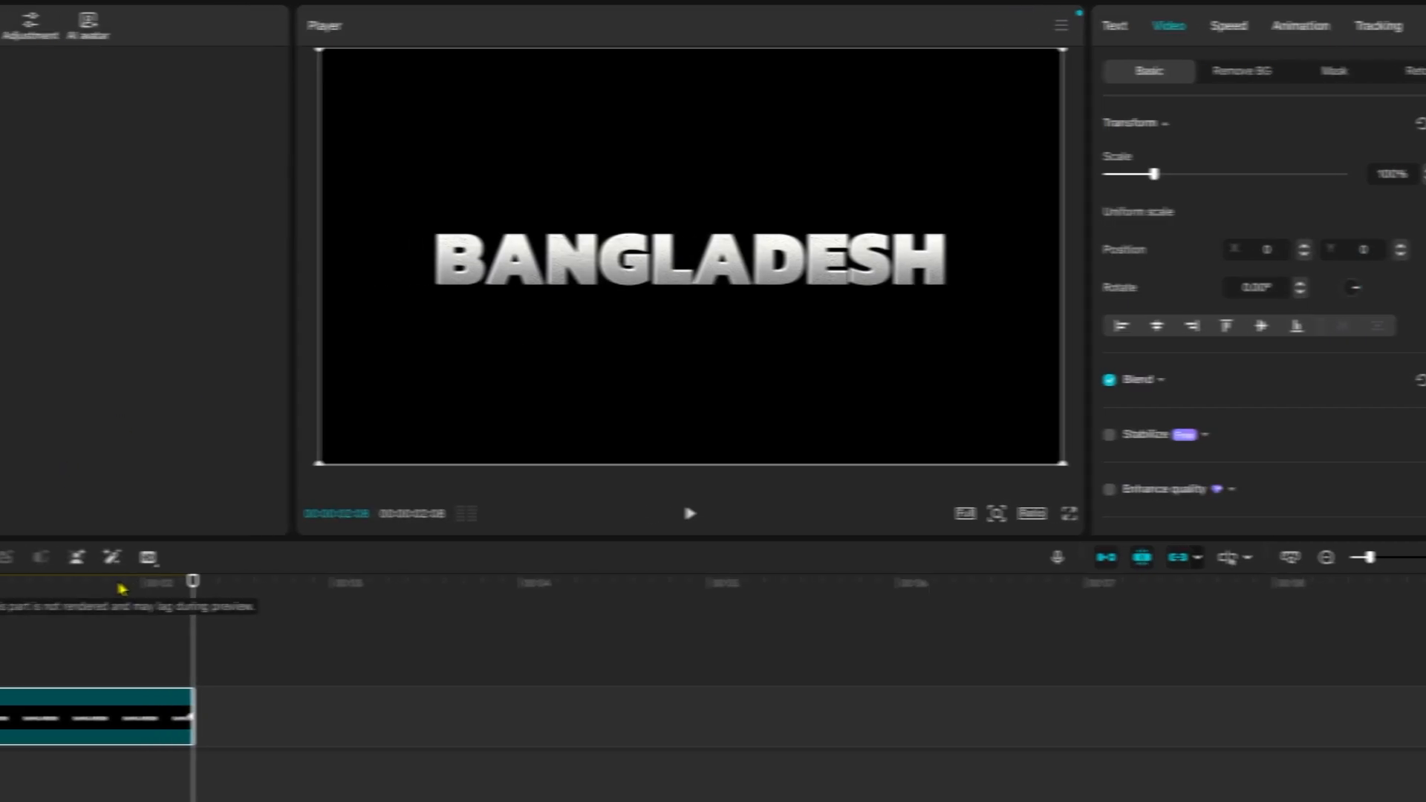
left_click_drag(441, 583, 15, 583)
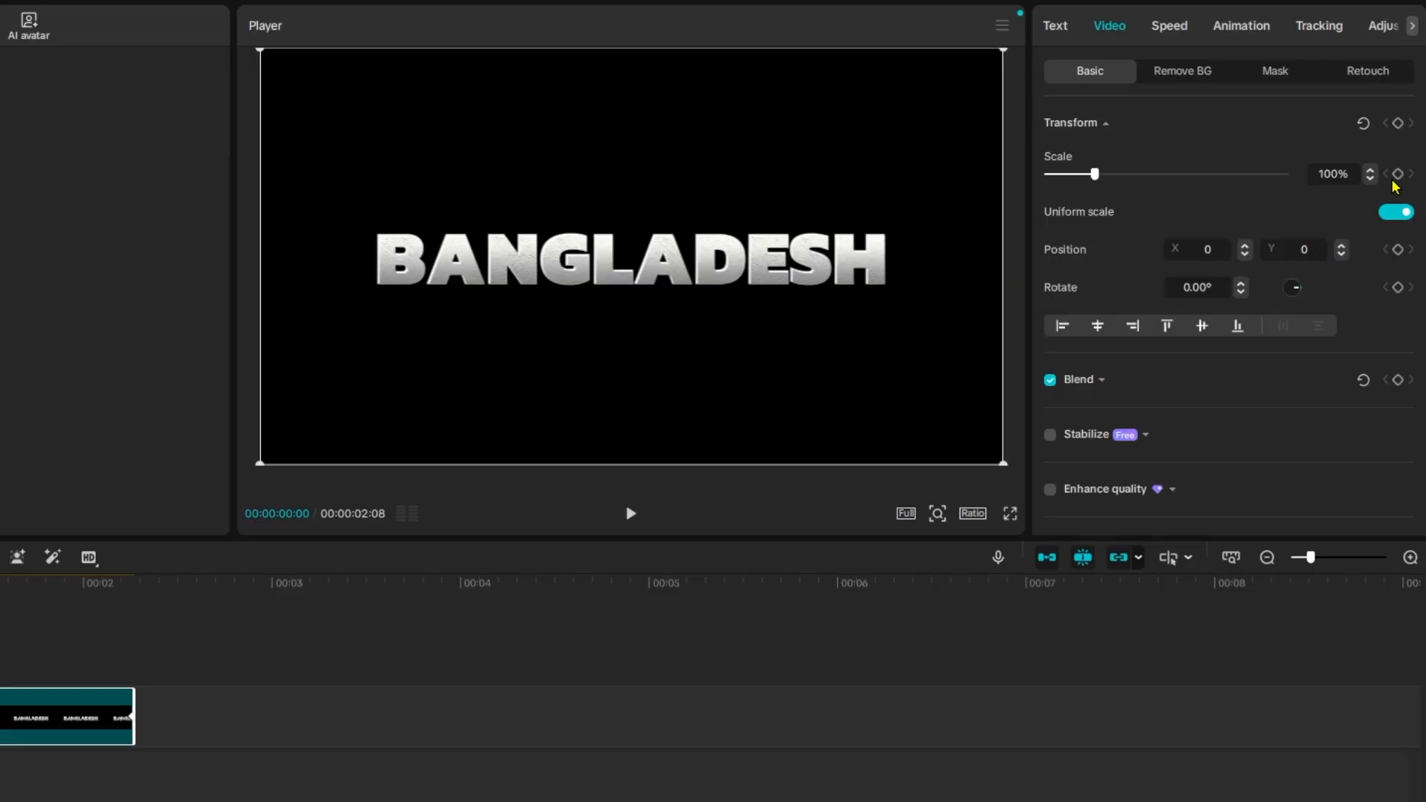
left_click(1398, 174)
left_click_drag(25, 583, 466, 604)
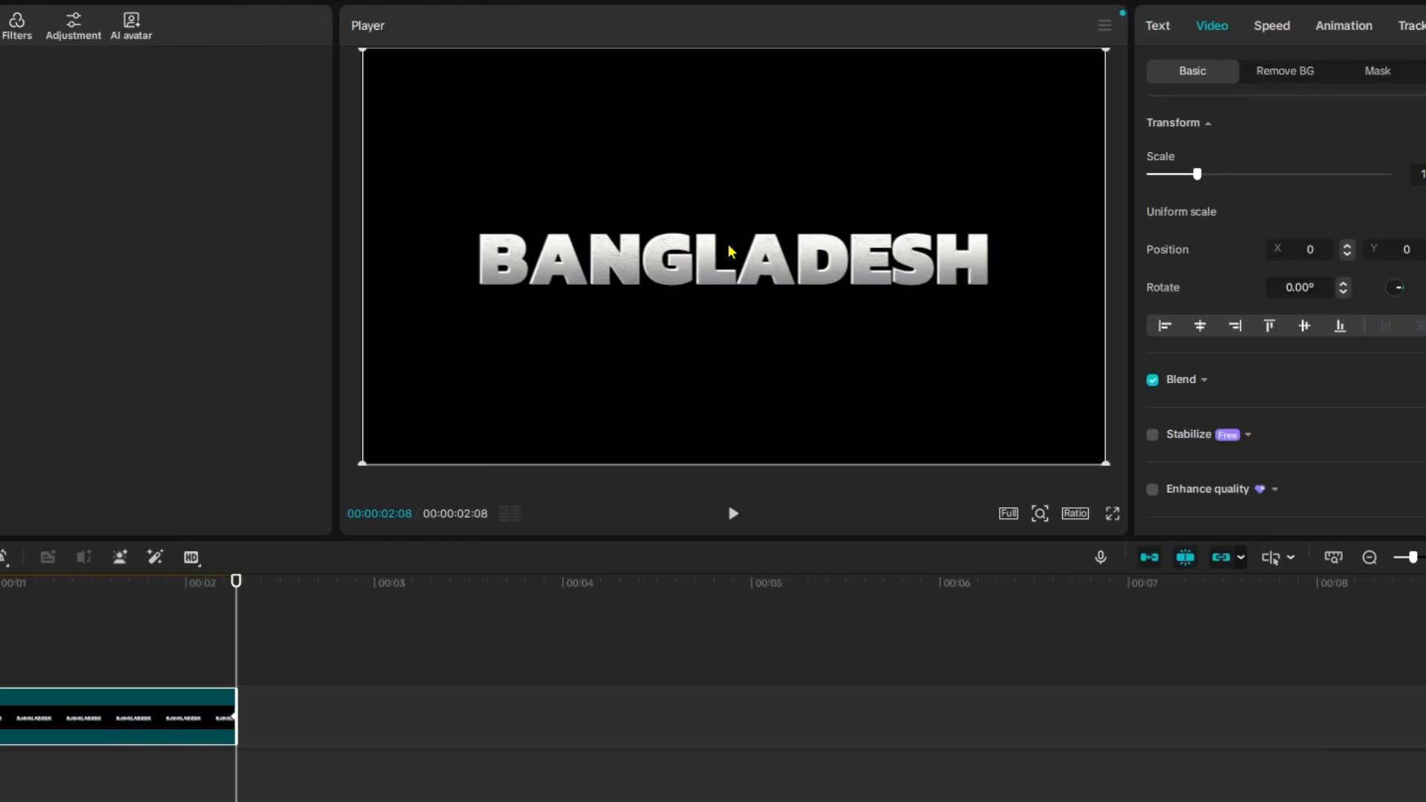
left_click_drag(1198, 174, 1206, 175)
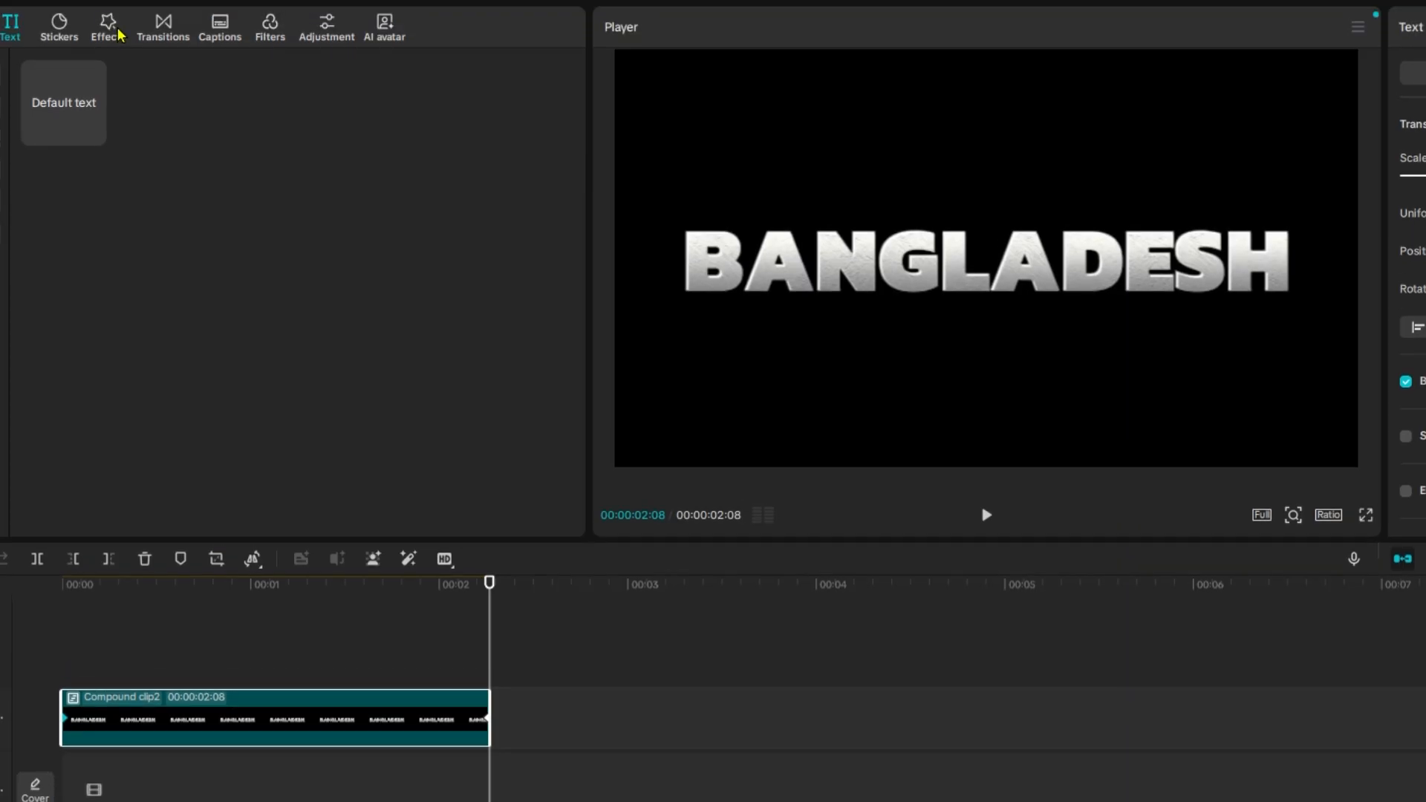
Search the video effects for GLOW and apply the Glow 2 effect to the compound clip
left_click(112, 2)
left_click(158, 72)
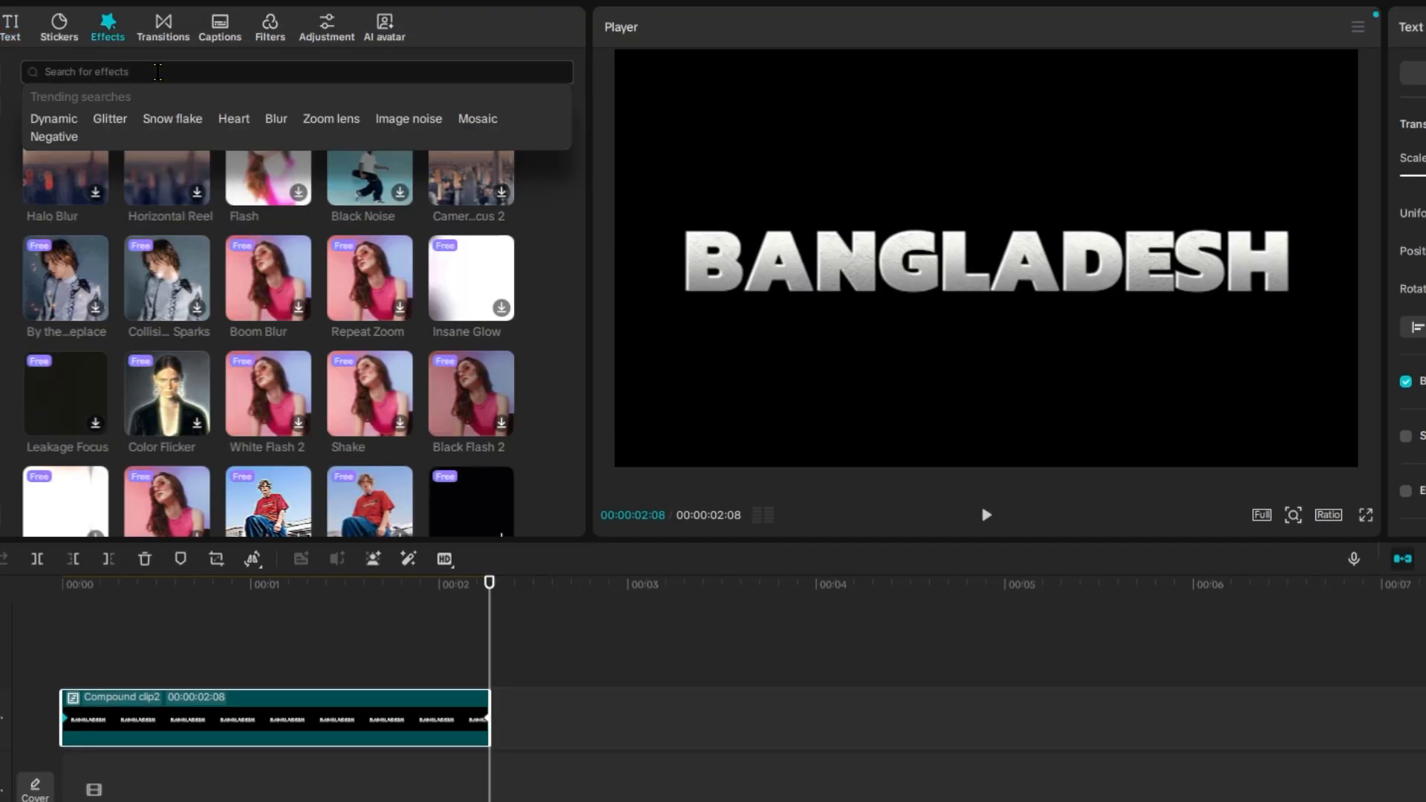
type("GLOW")
key("Return")
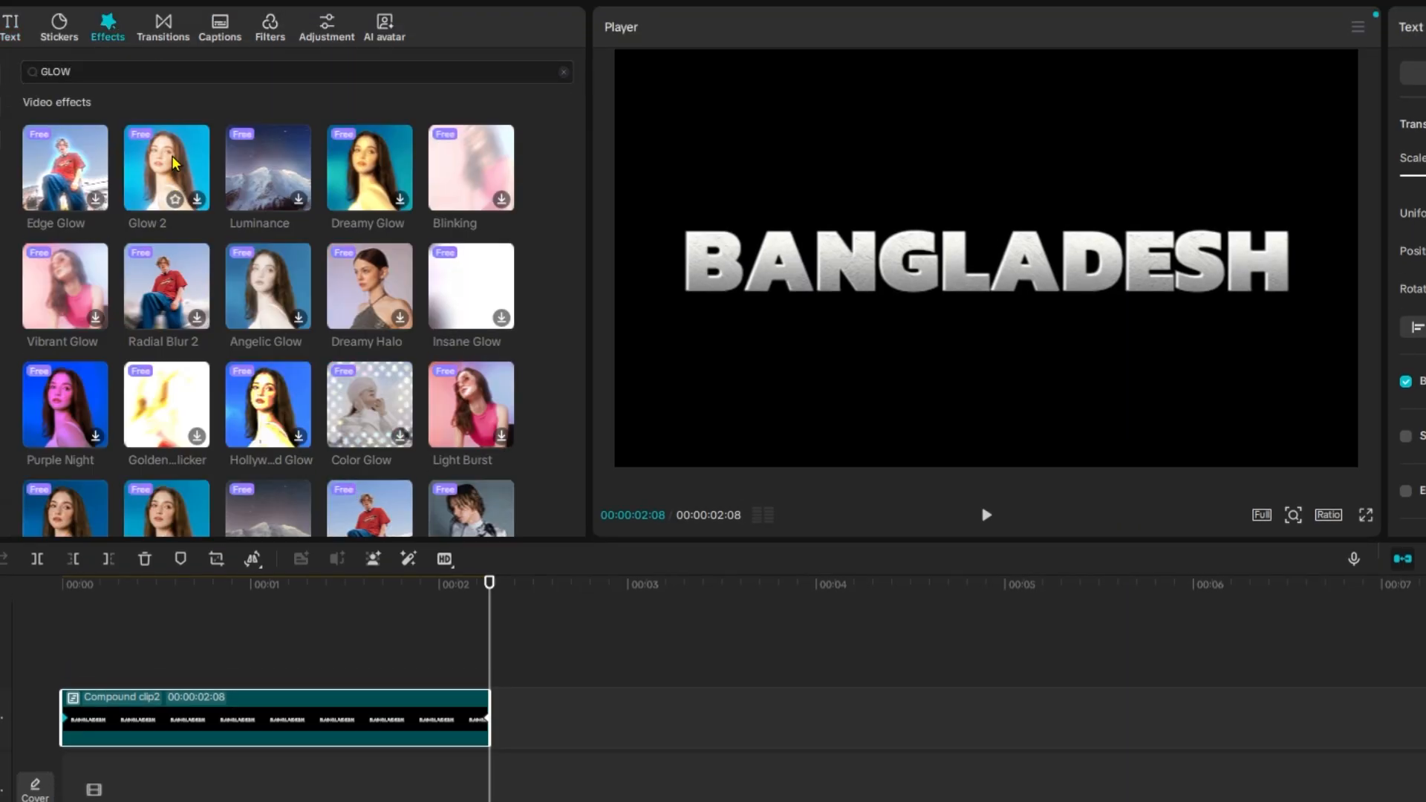
left_click_drag(171, 185, 187, 735)
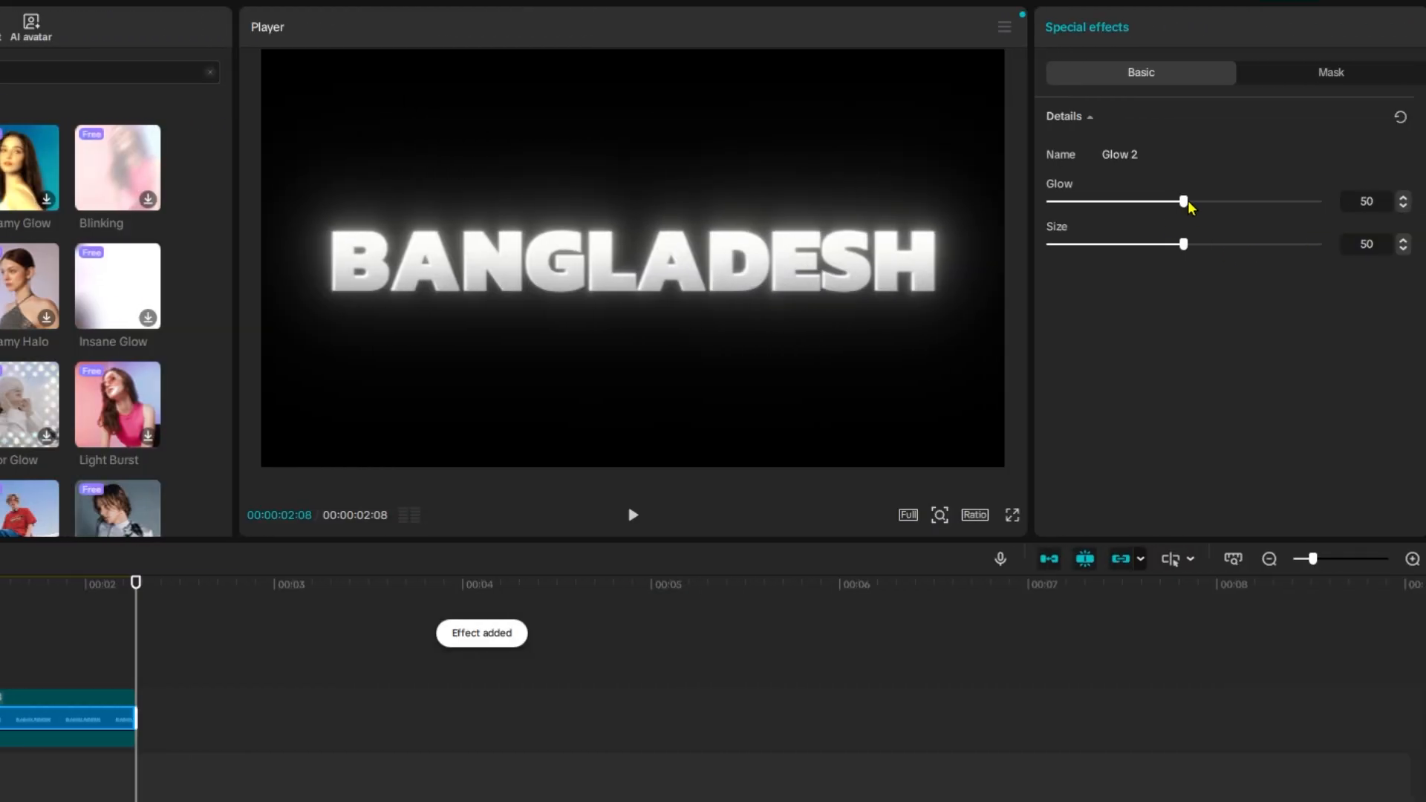
Set the Glow 2 effect's glow to 9 and its size to 45
left_click_drag(1188, 206, 1080, 240)
left_click_drag(1178, 253, 1173, 289)
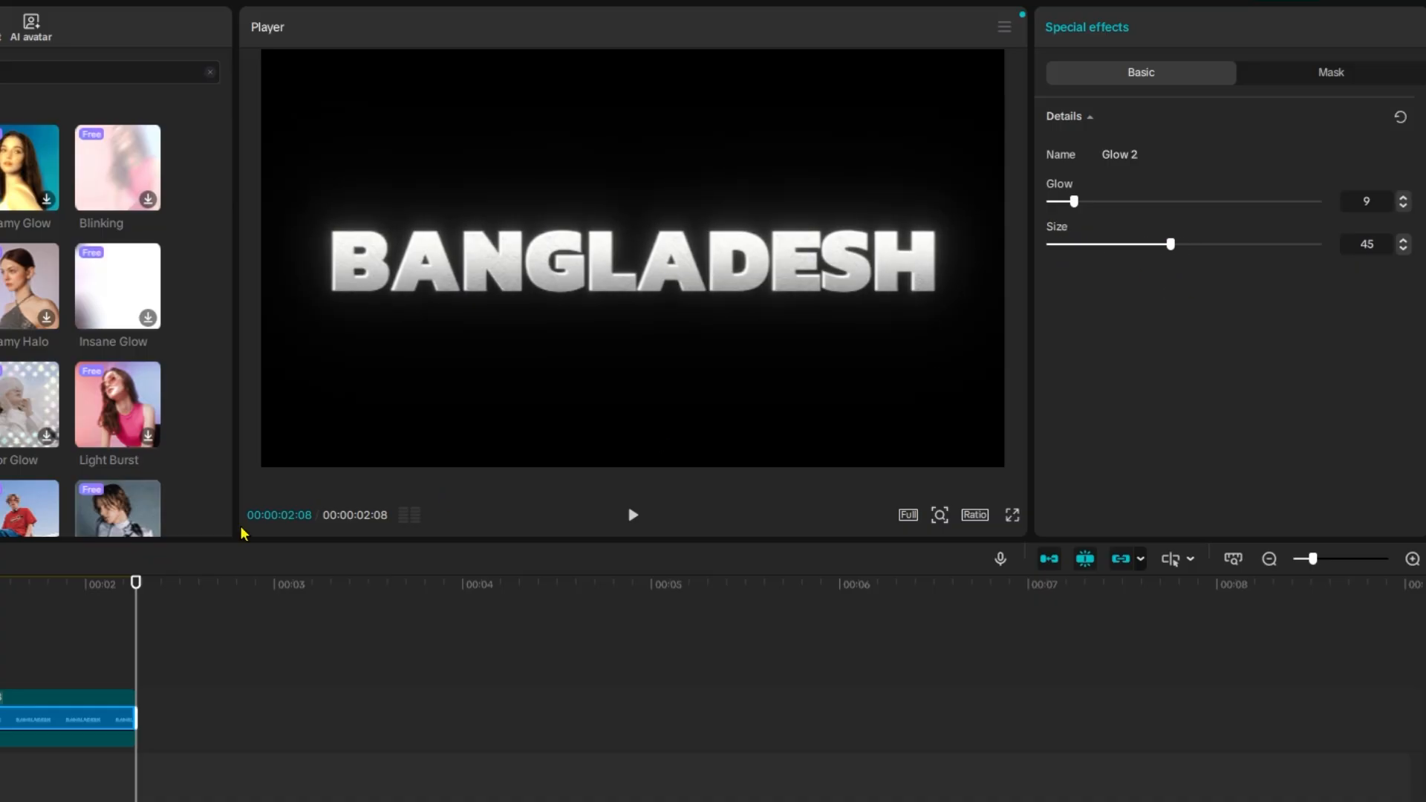
left_click_drag(136, 583, 133, 682)
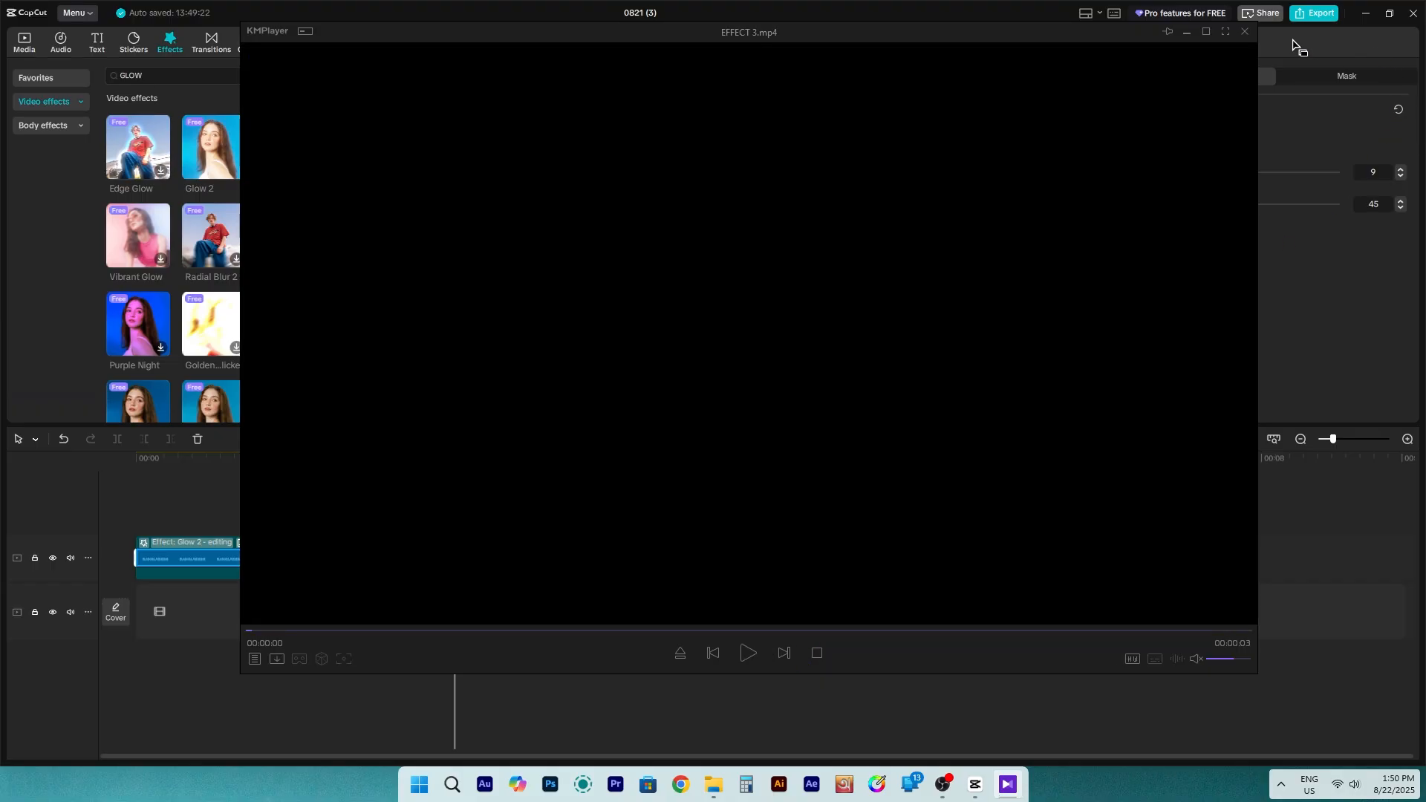
Close the EFFECT 3.mp4 playback window and open the export settings for the title project
left_click(1246, 32)
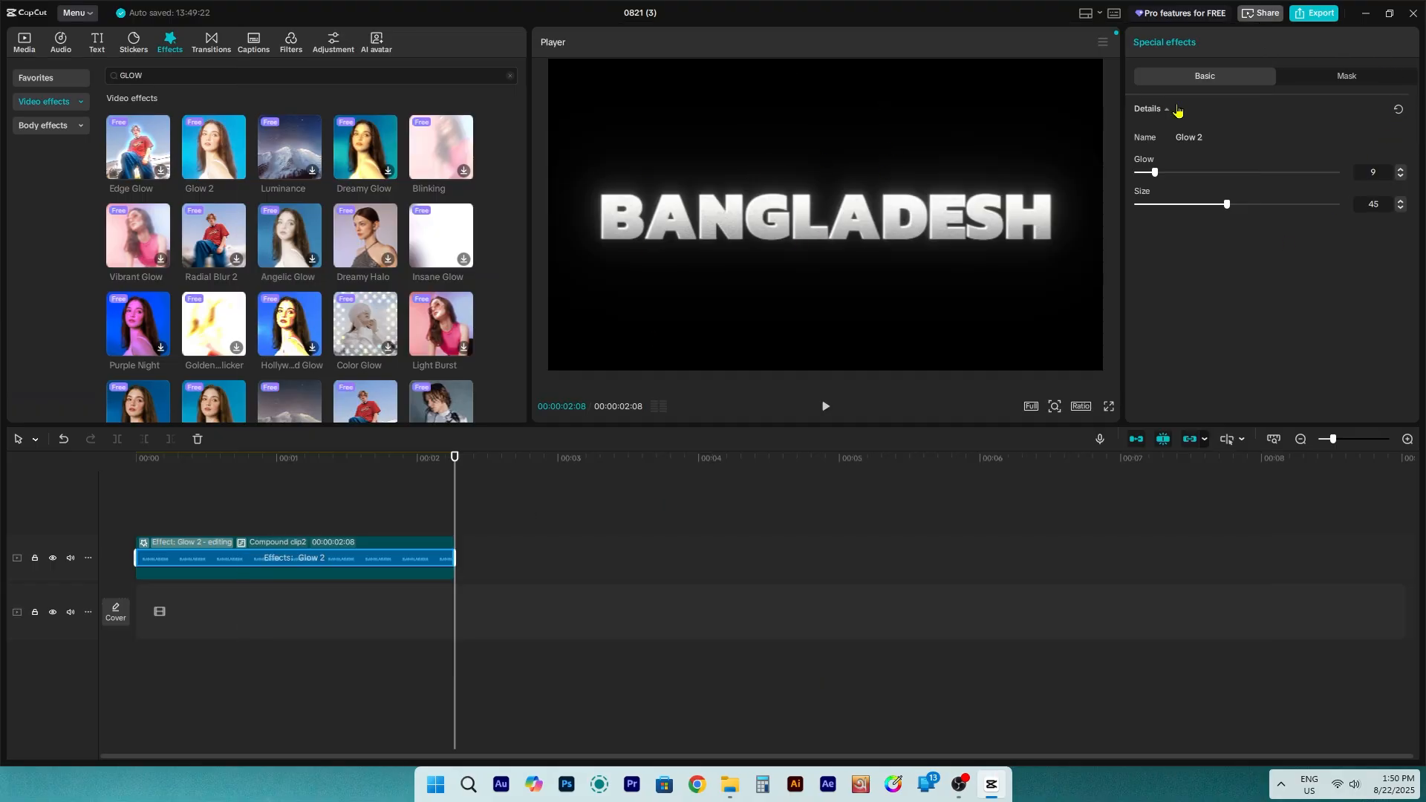
left_click(1309, 16)
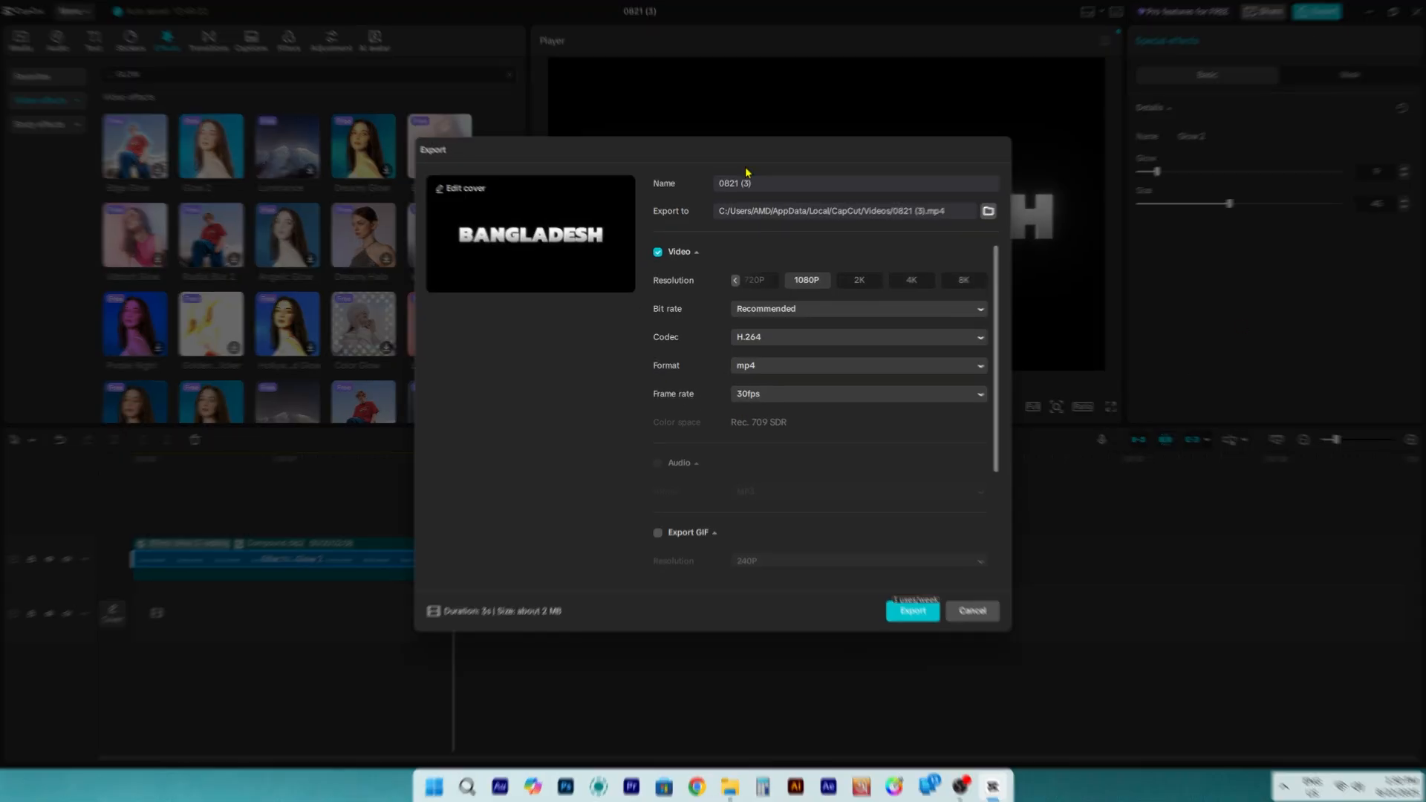